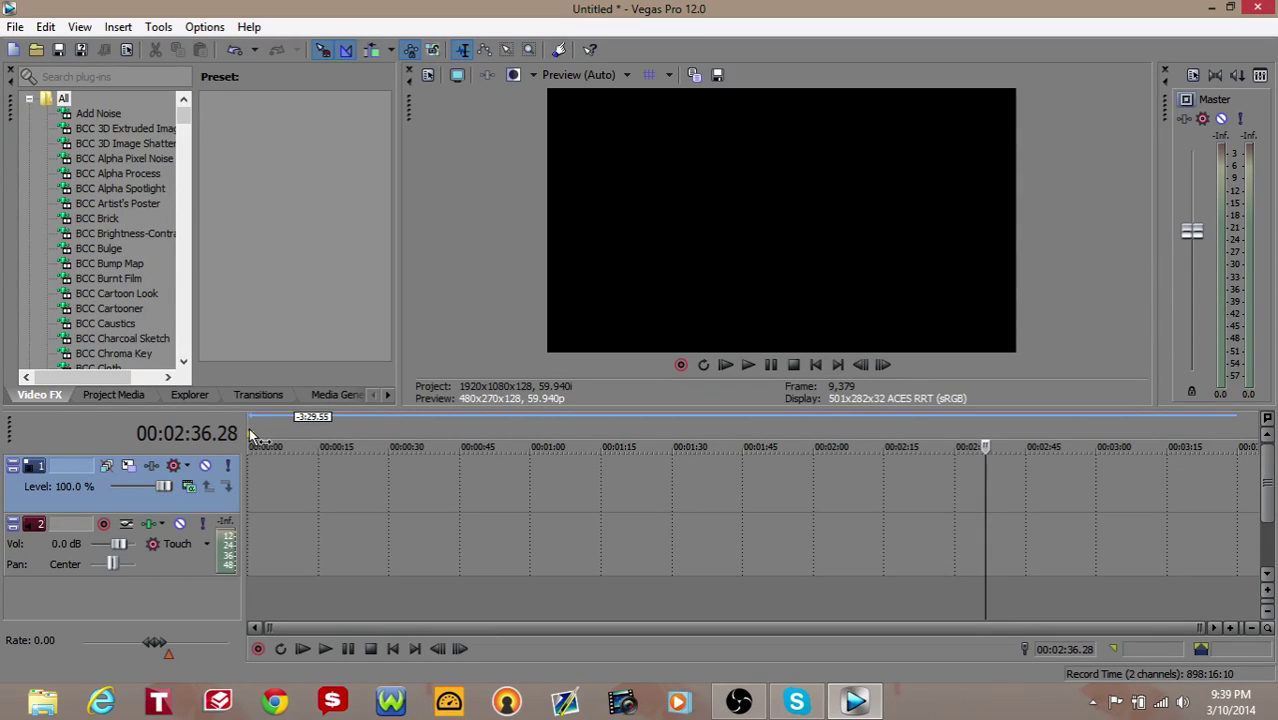
- Open 12.mp4 from the Downloads folder onto the timeline, keeping the current project video settings
click(15, 27)
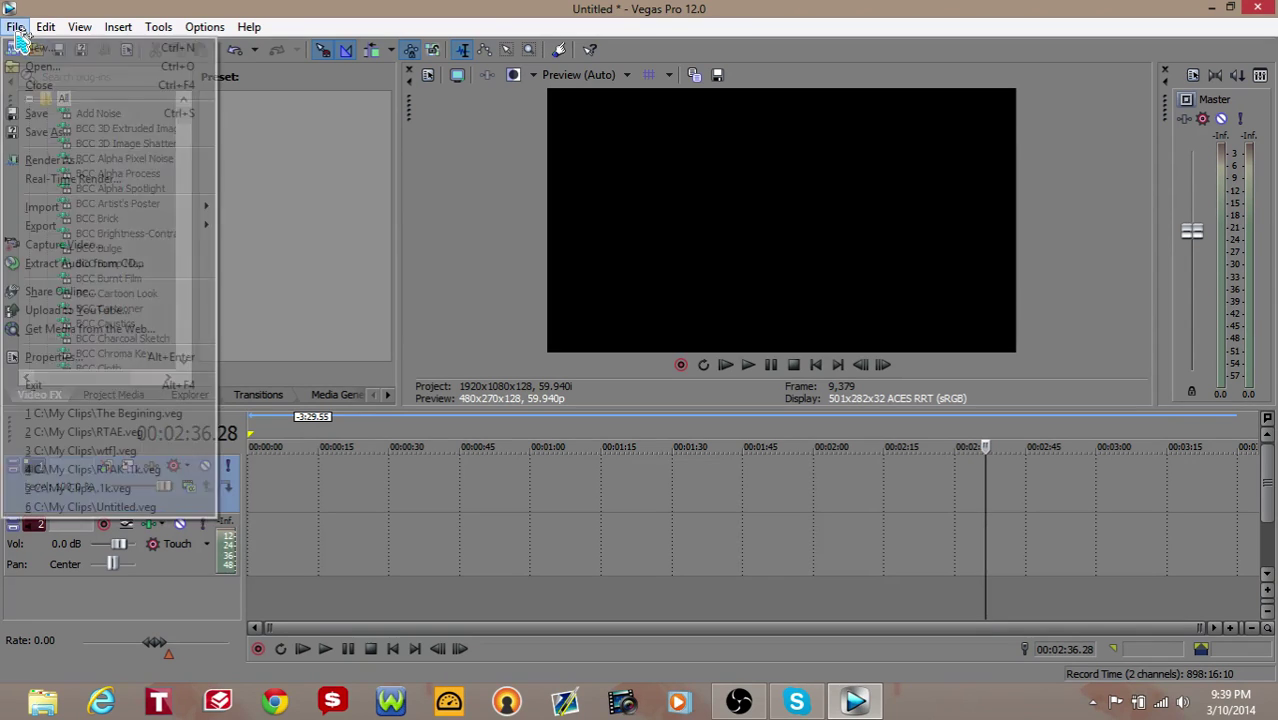
click(94, 67)
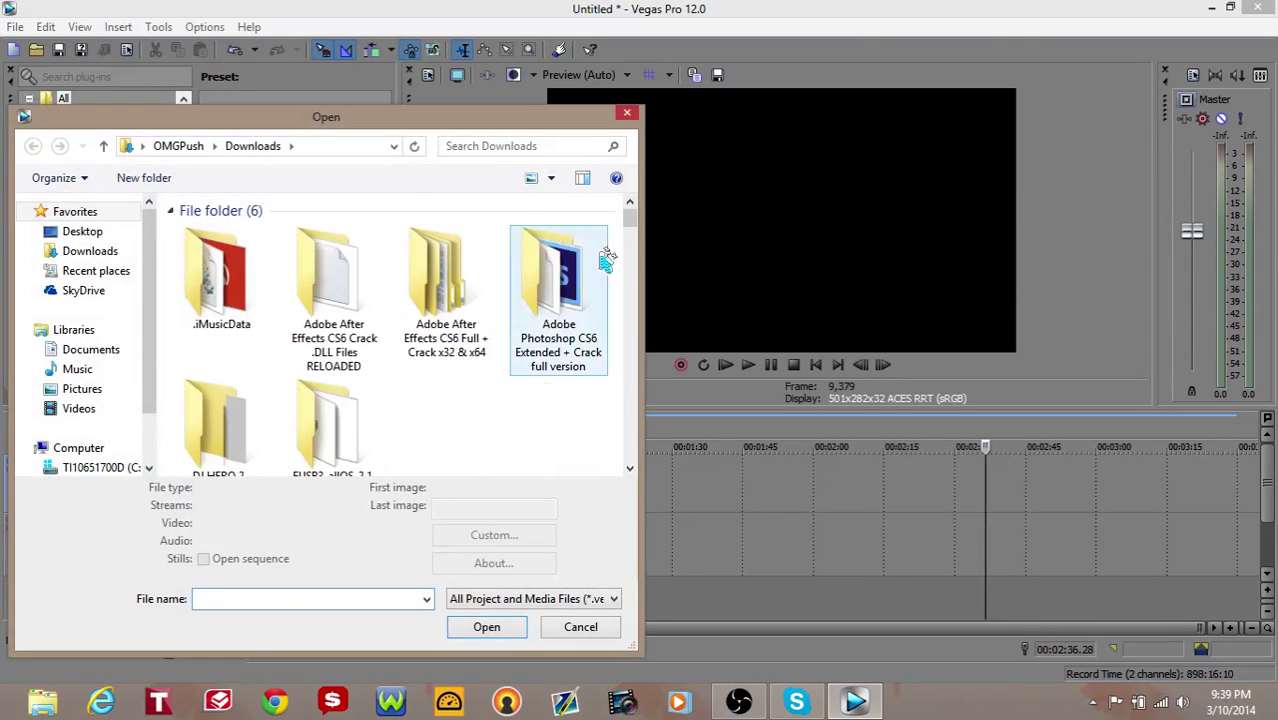
drag(630, 228, 628, 283)
text(12)
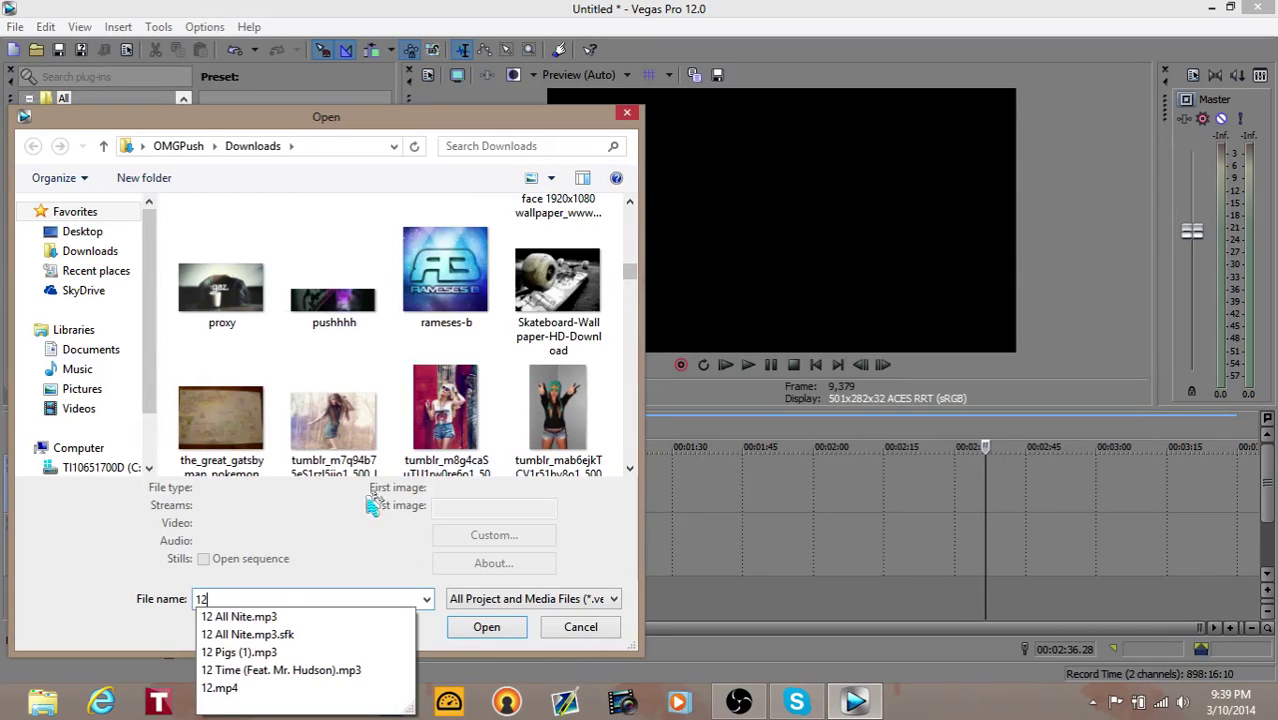
click(291, 689)
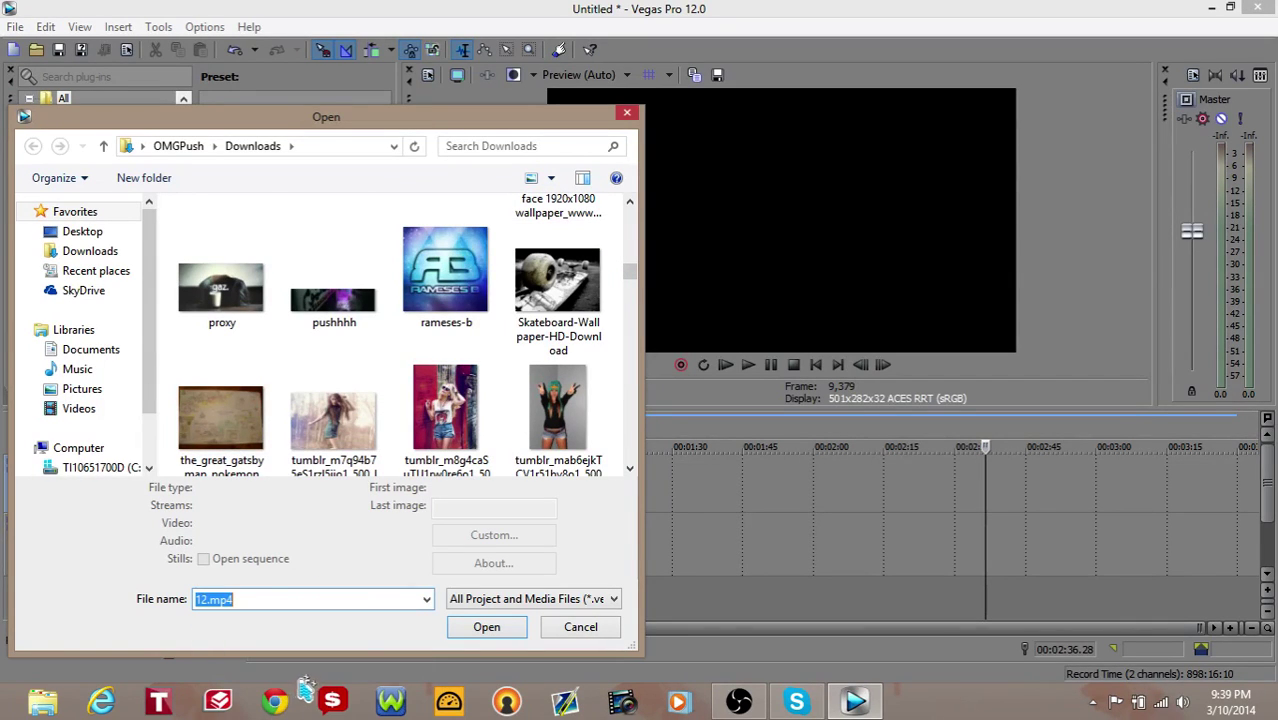
click(474, 627)
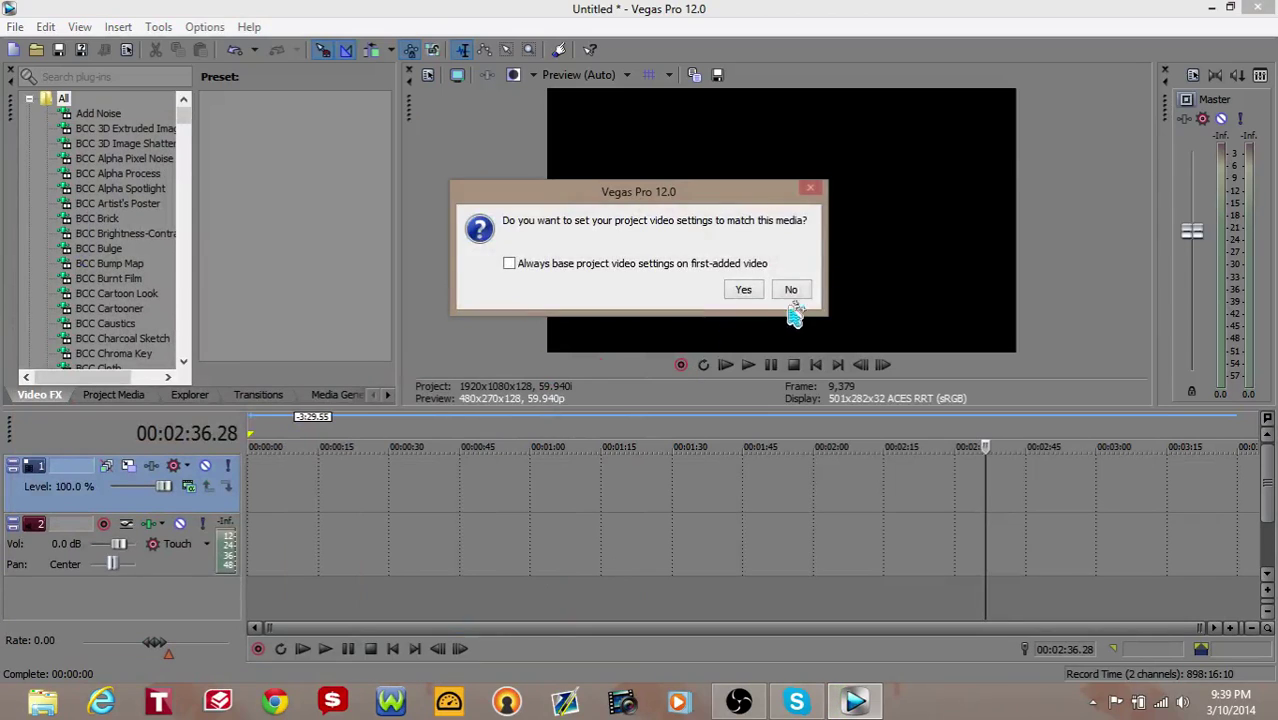
click(790, 288)
- In the 12 clip's video event properties, turn off Maintain aspect ratio and set Disable resample
right_click(1040, 540)
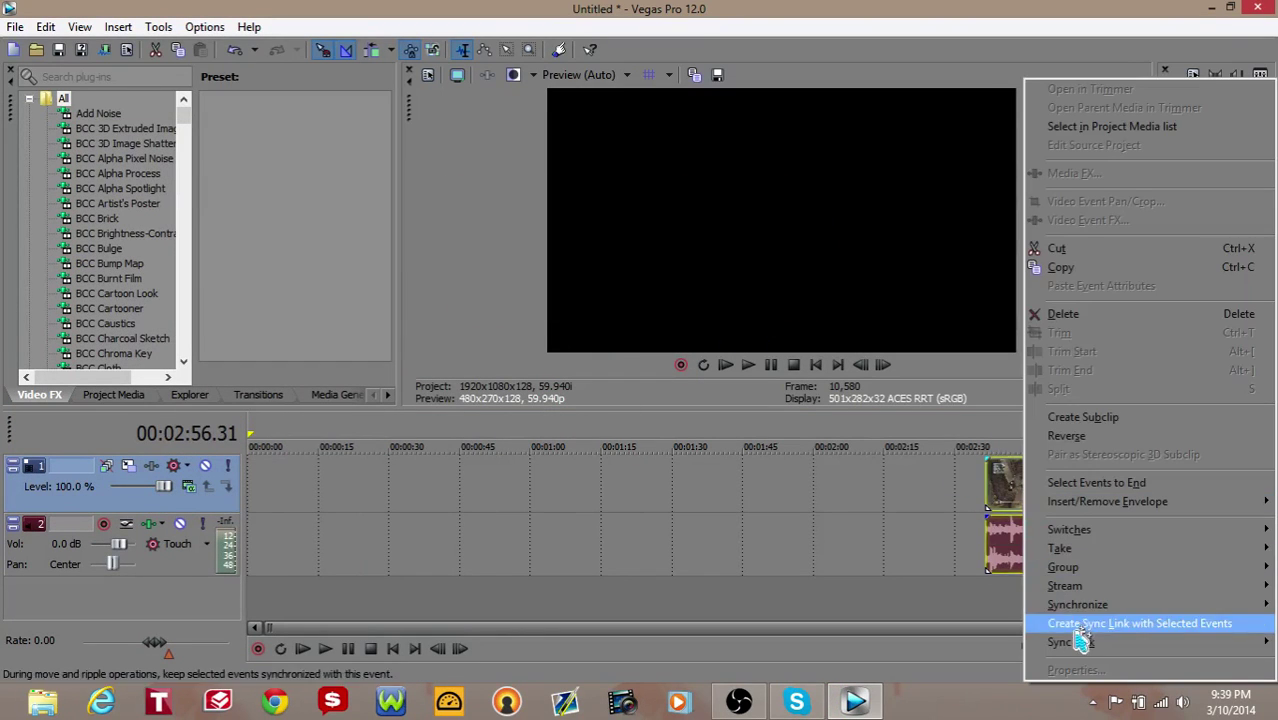
click(876, 555)
click(1035, 490)
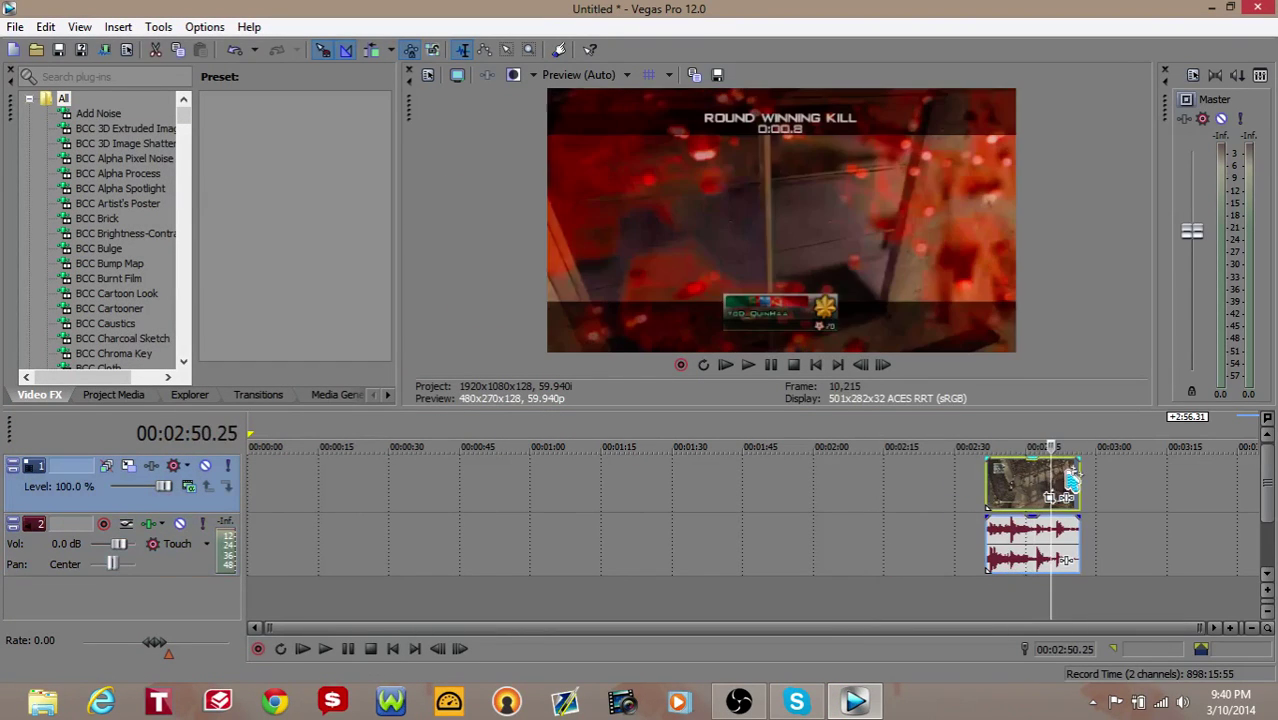
right_click(1043, 490)
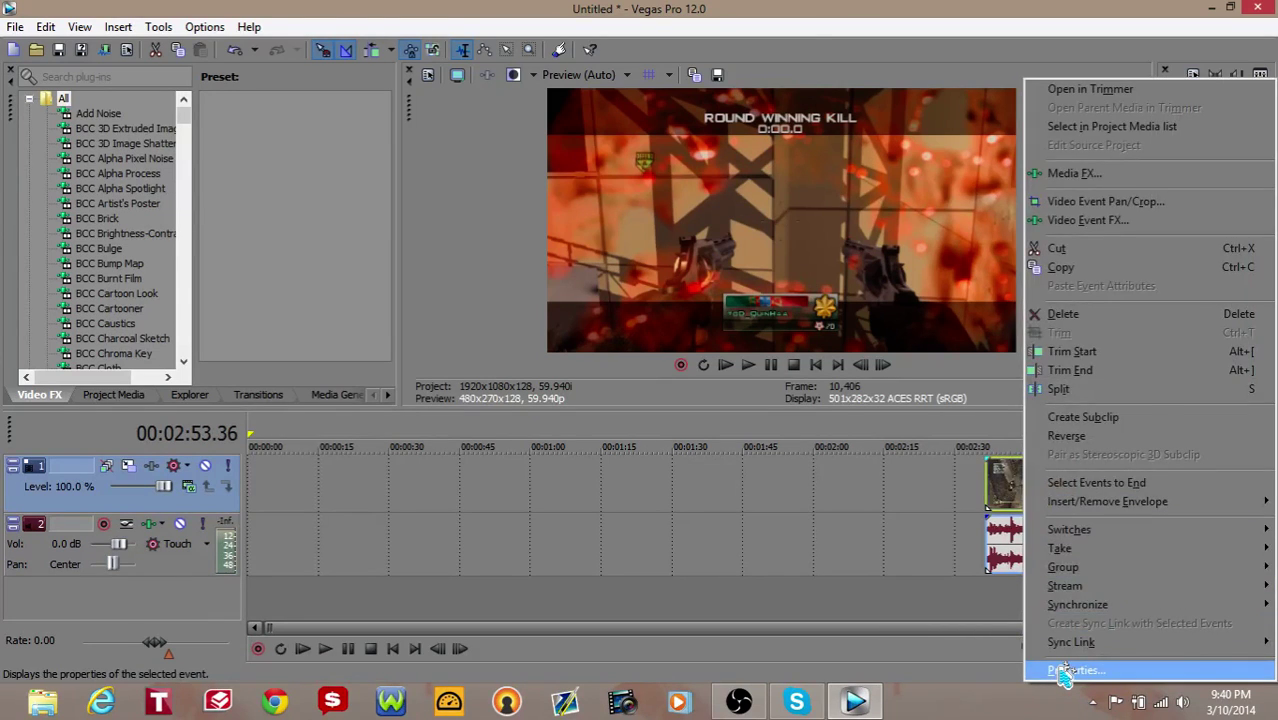
click(1058, 670)
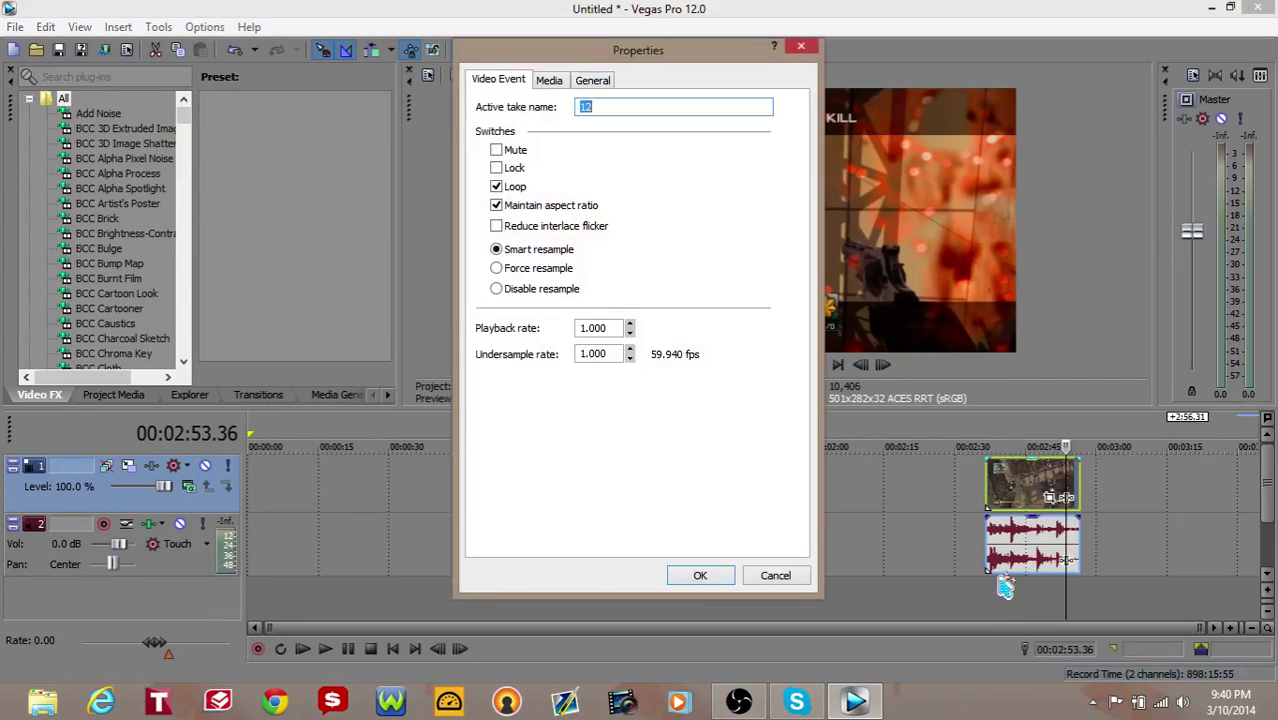
click(498, 289)
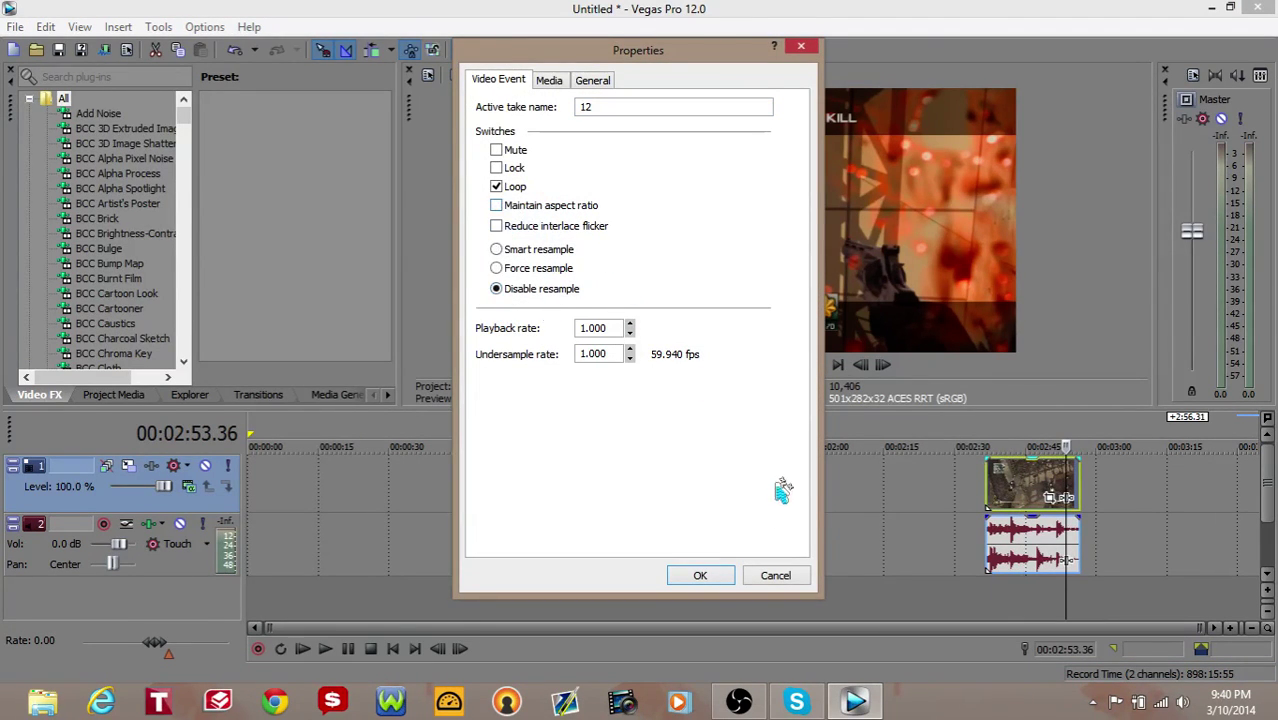
click(701, 579)
- Add the Raw Highrise video from Downloads to the timeline at about 00:00:19 and move the 12 clip to about 00:01:36
drag(1024, 492, 288, 505)
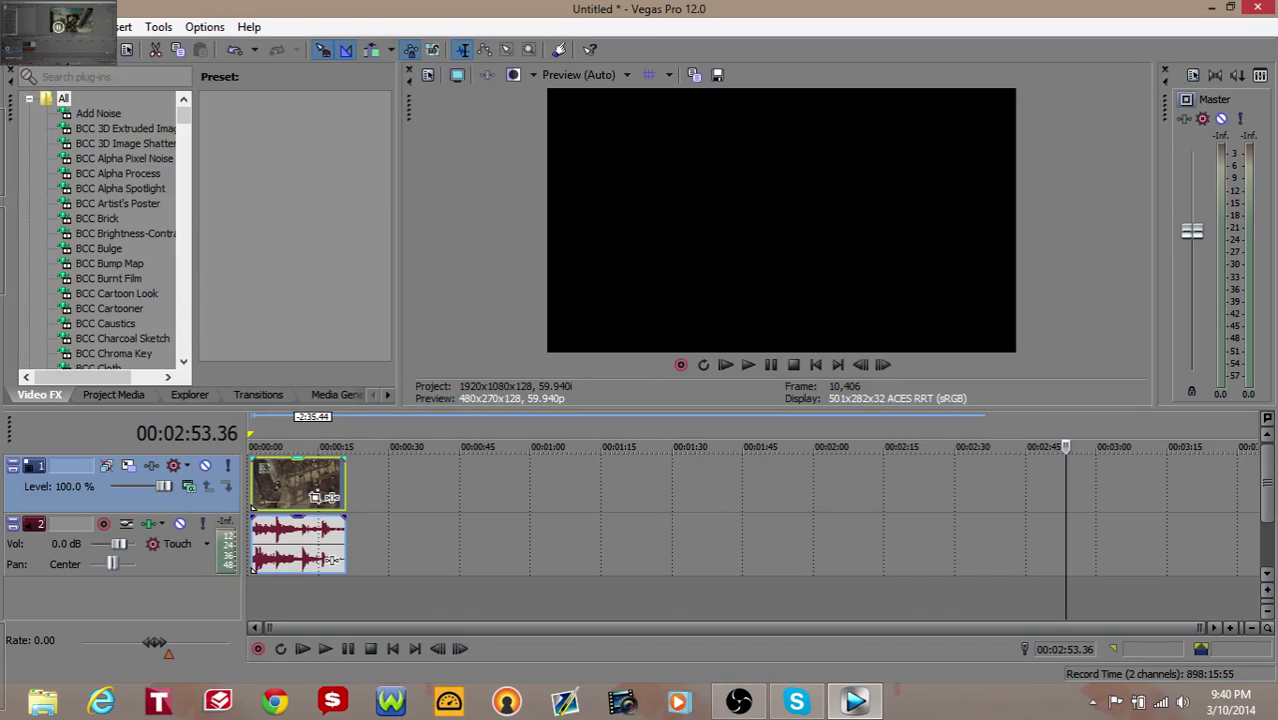
drag(298, 492, 571, 492)
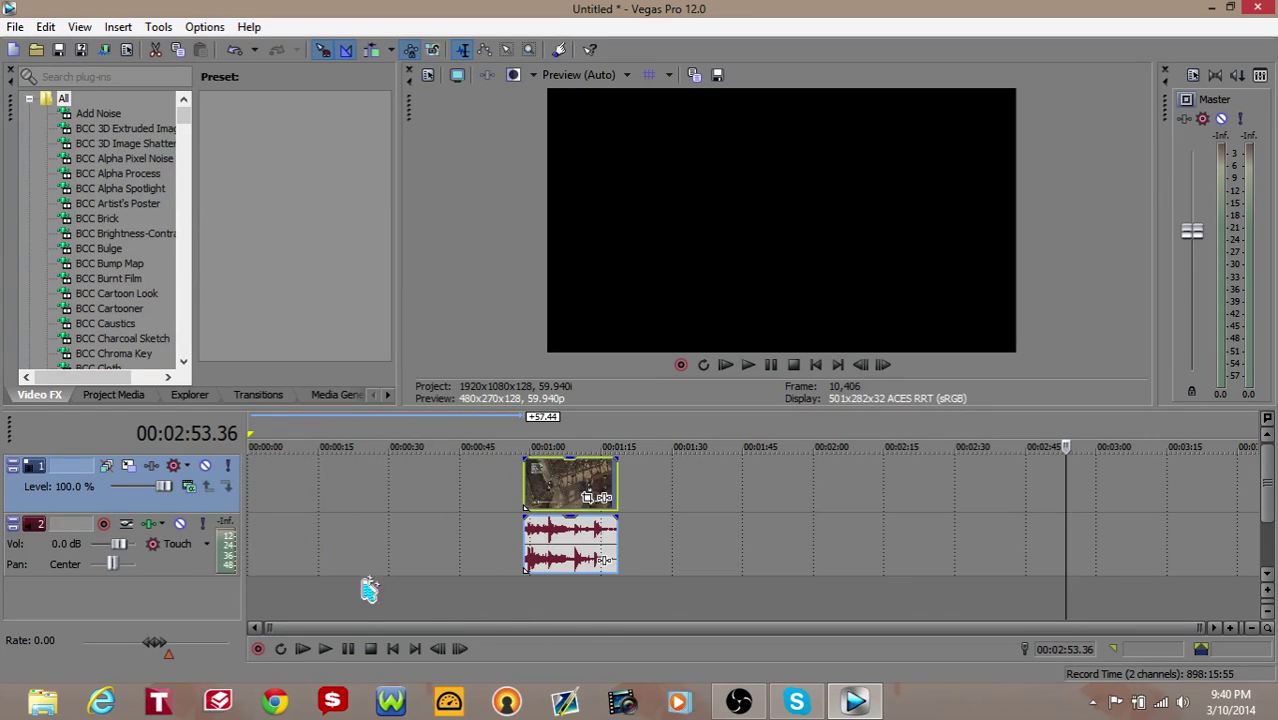
click(55, 708)
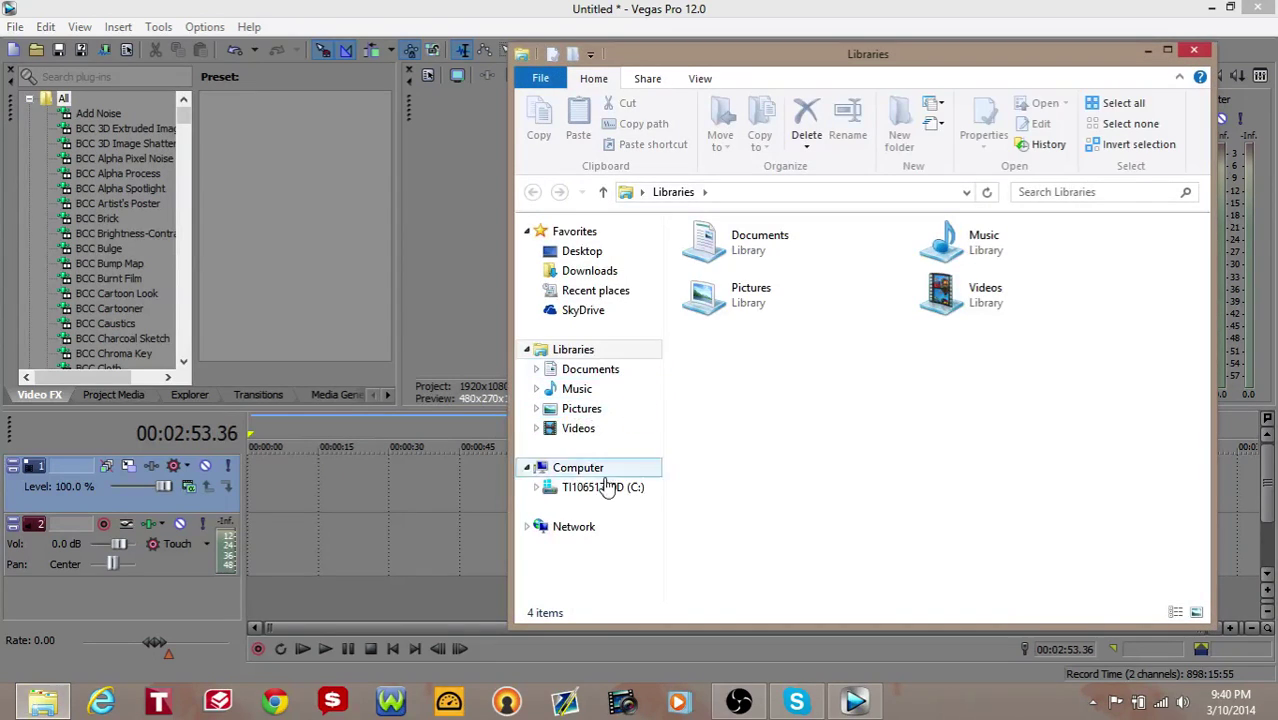
click(603, 487)
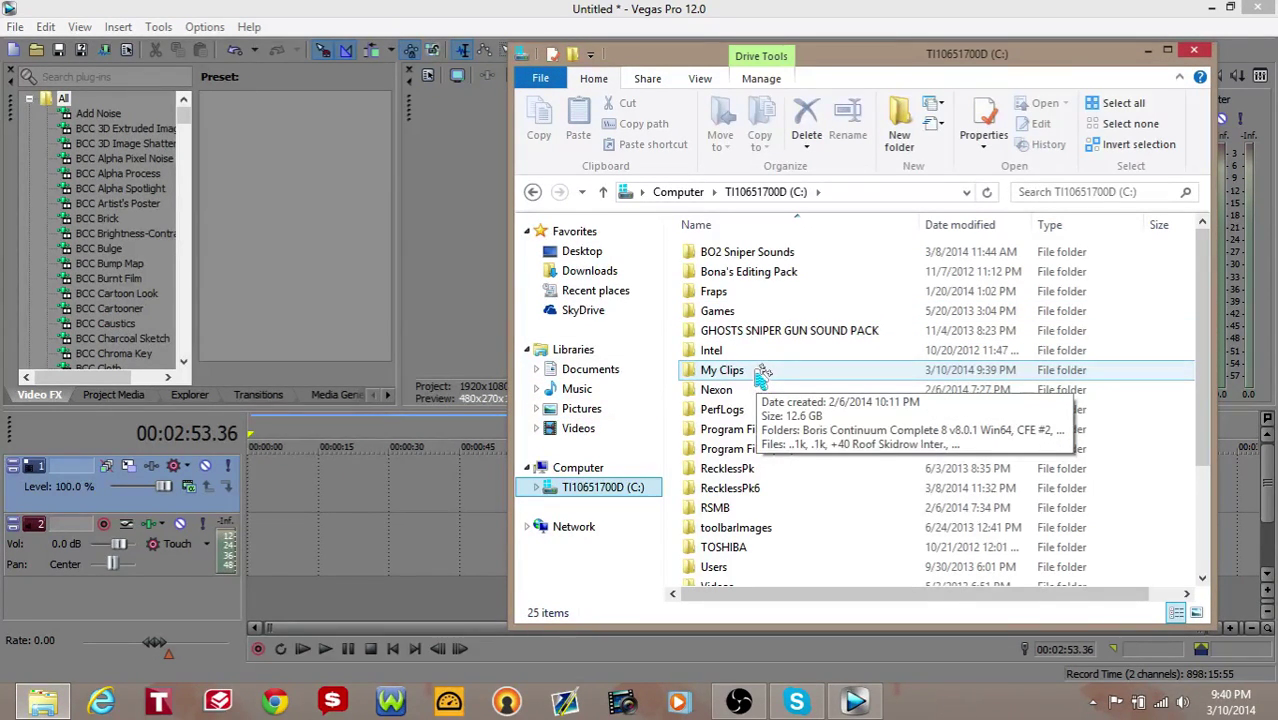
click(605, 273)
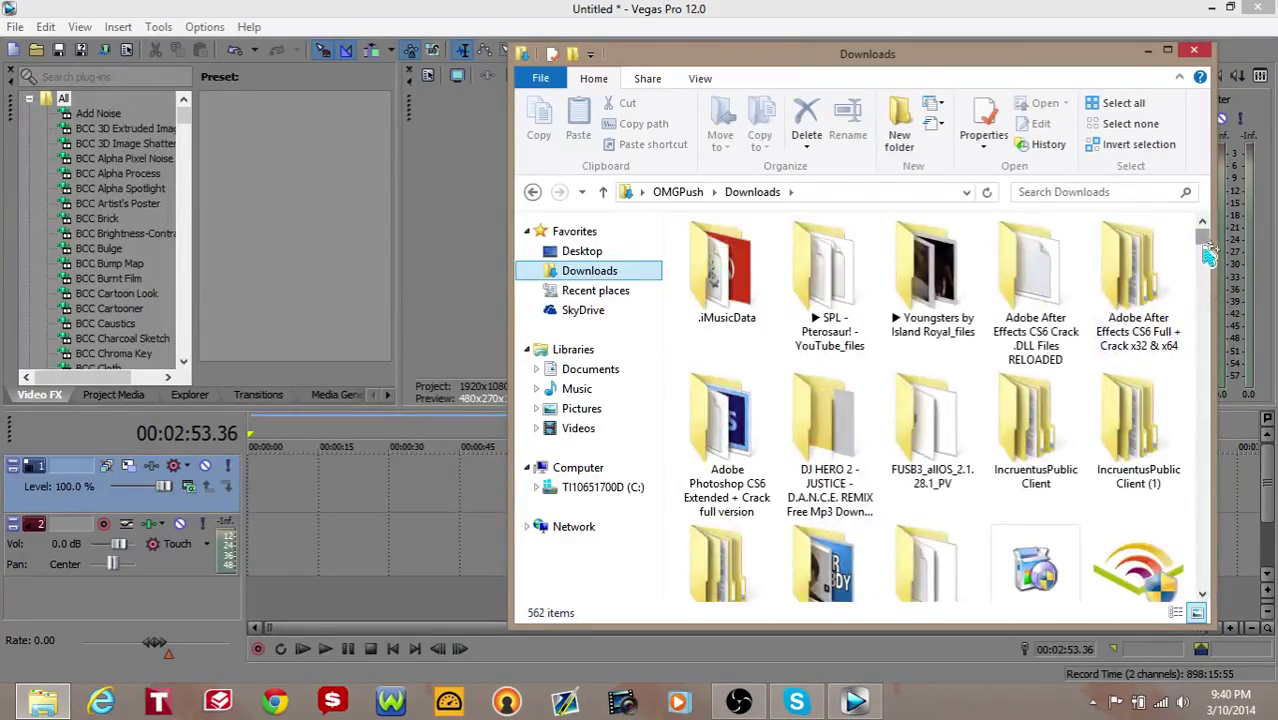
drag(1208, 255, 1208, 496)
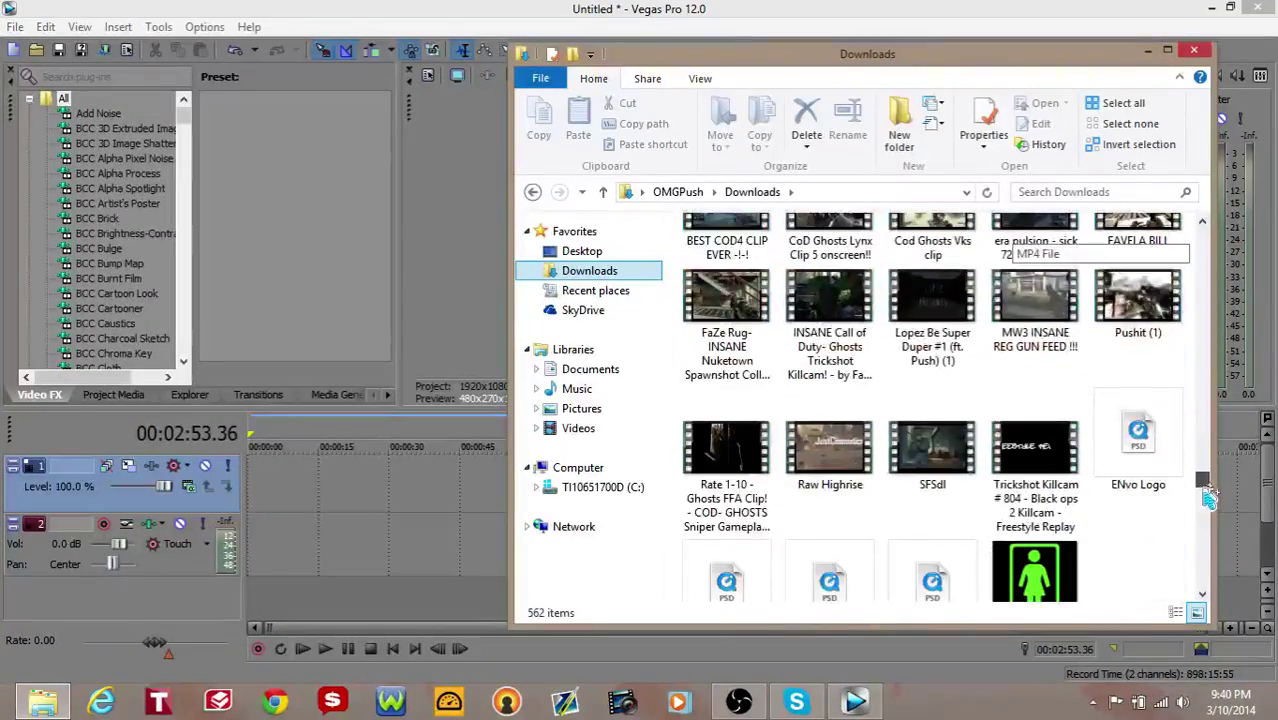
click(808, 480)
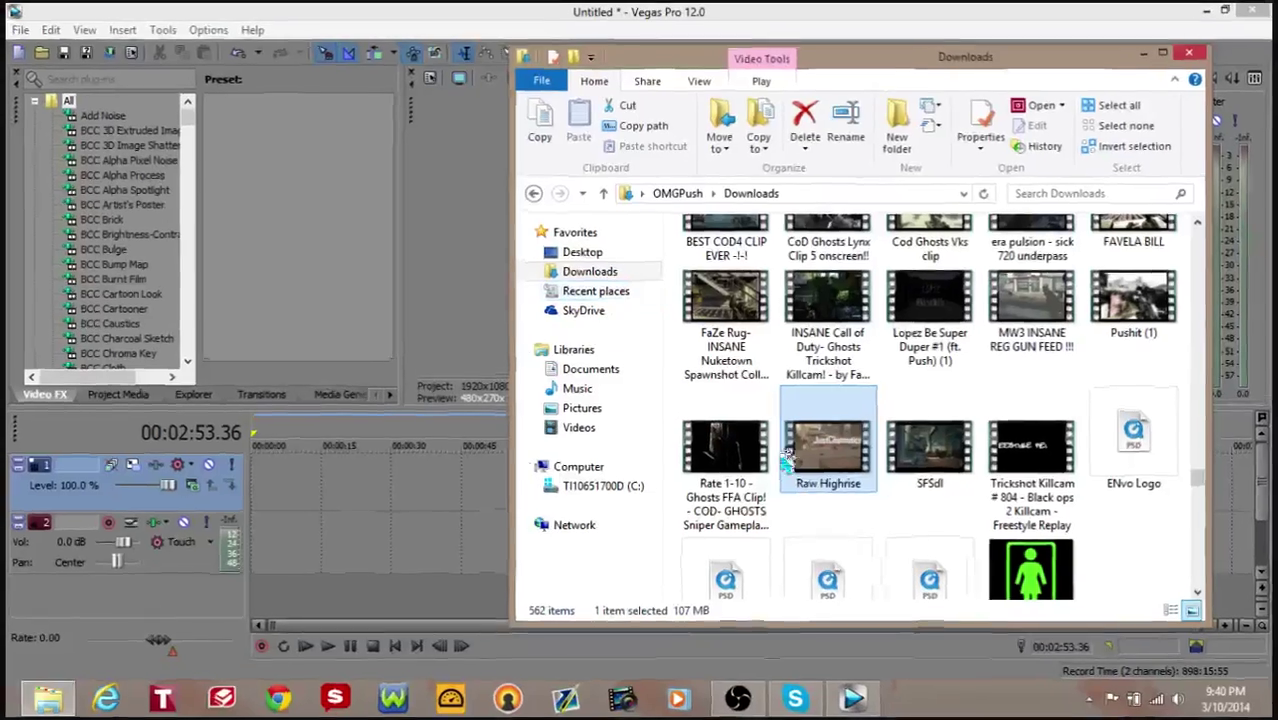
drag(843, 476, 345, 505)
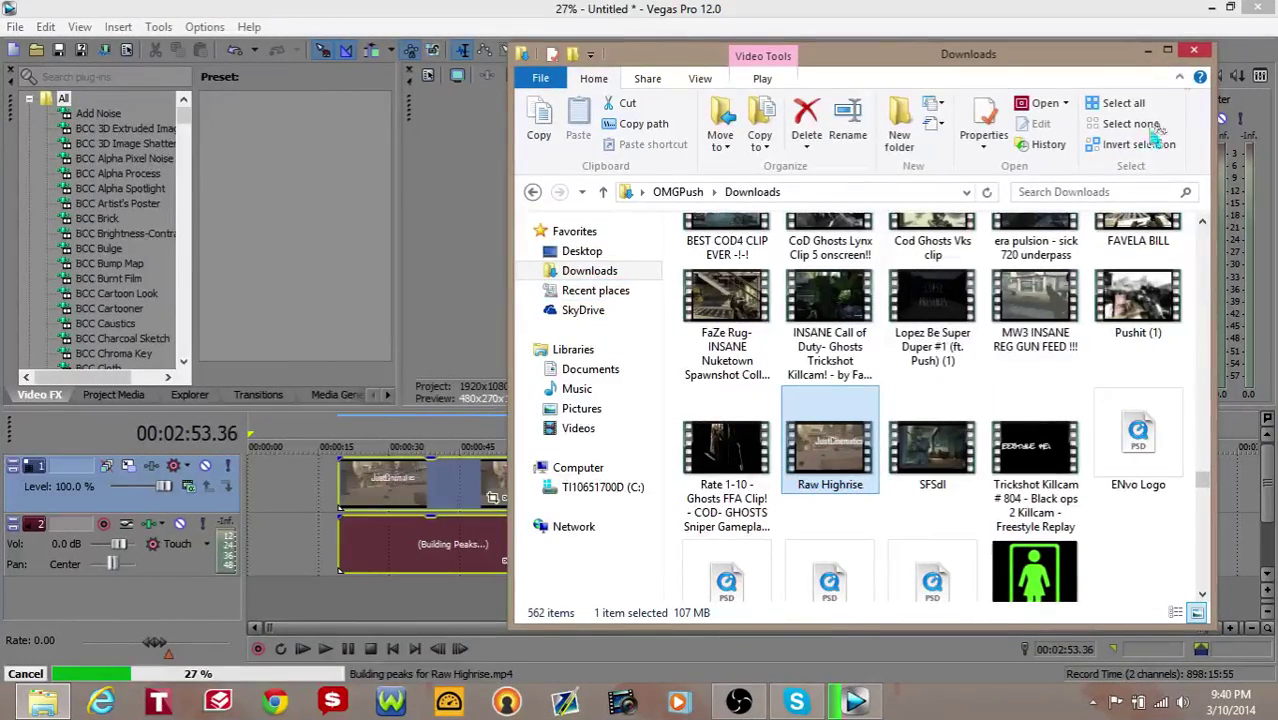
click(1194, 50)
drag(625, 500, 775, 497)
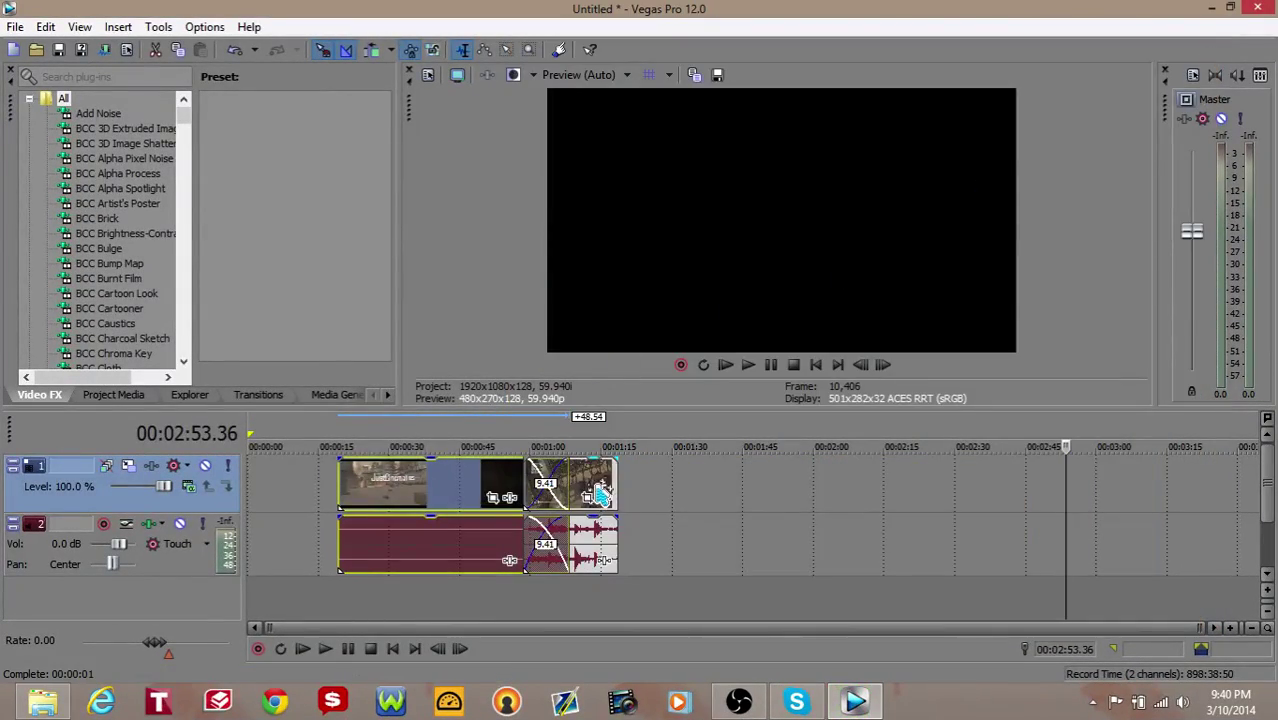
- Play the Raw Highrise clip to find the first scene change and split the clip at 00:00:37.54
click(364, 485)
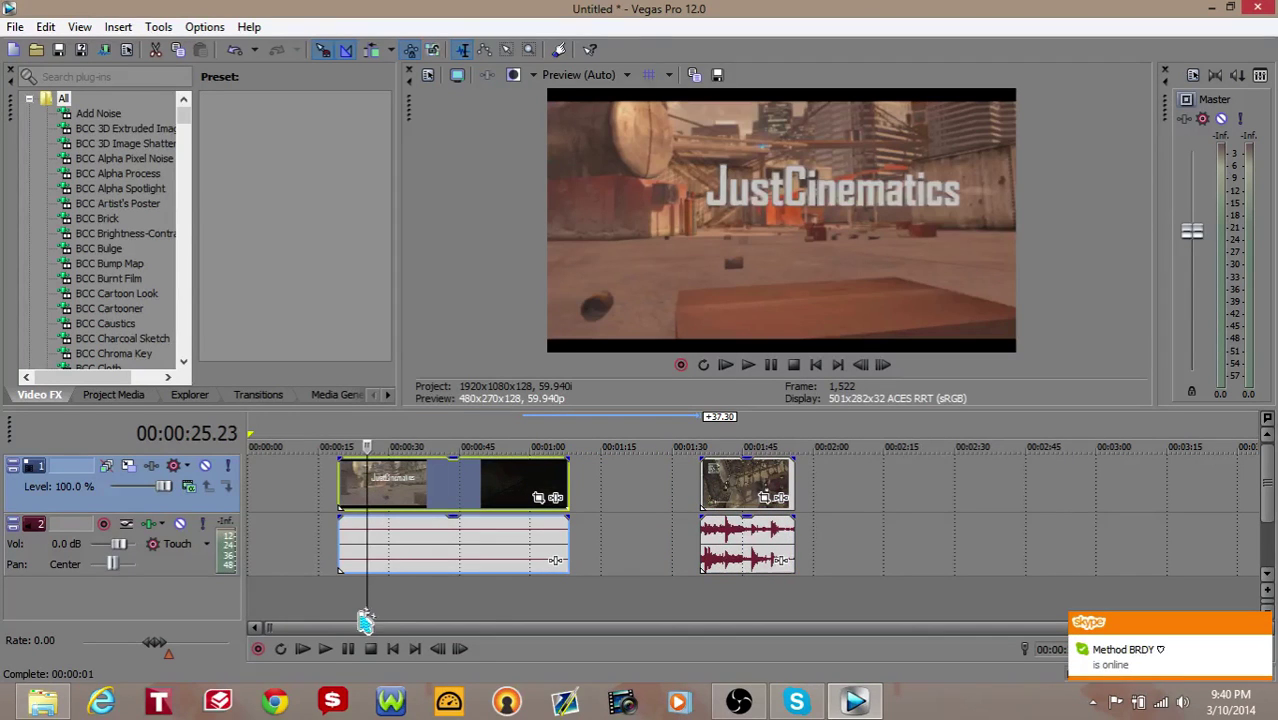
click(325, 649)
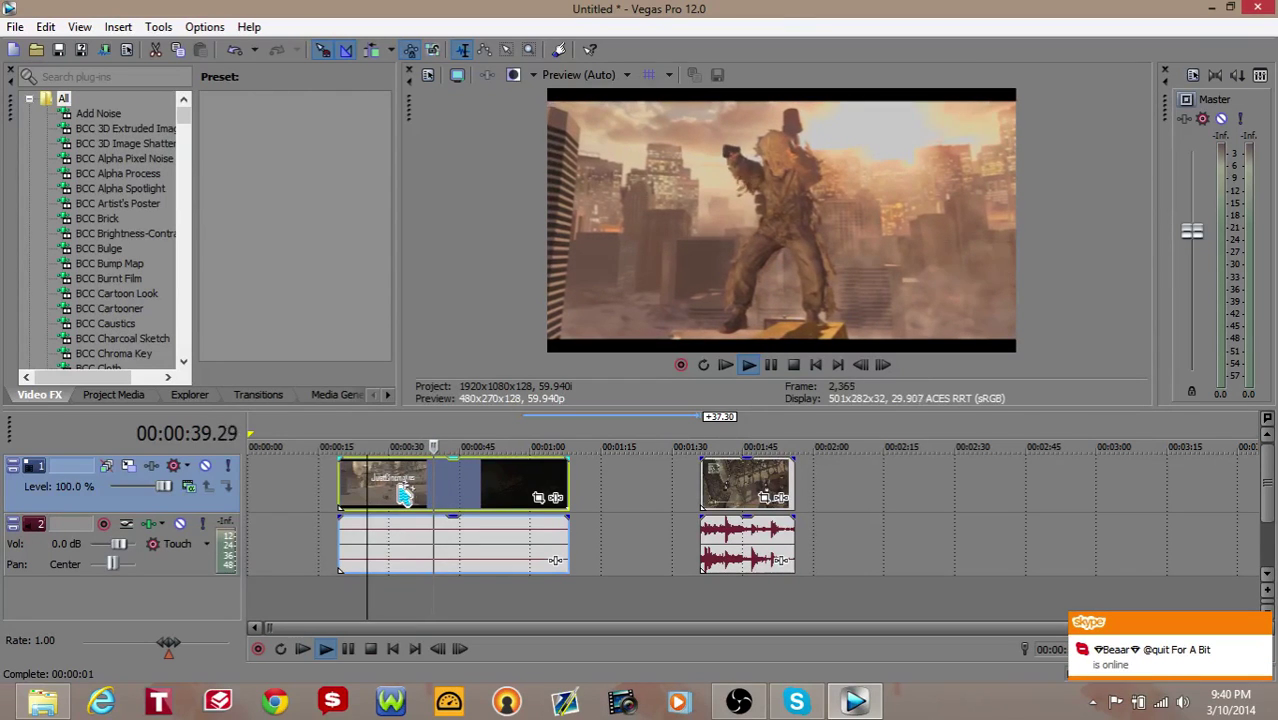
click(326, 648)
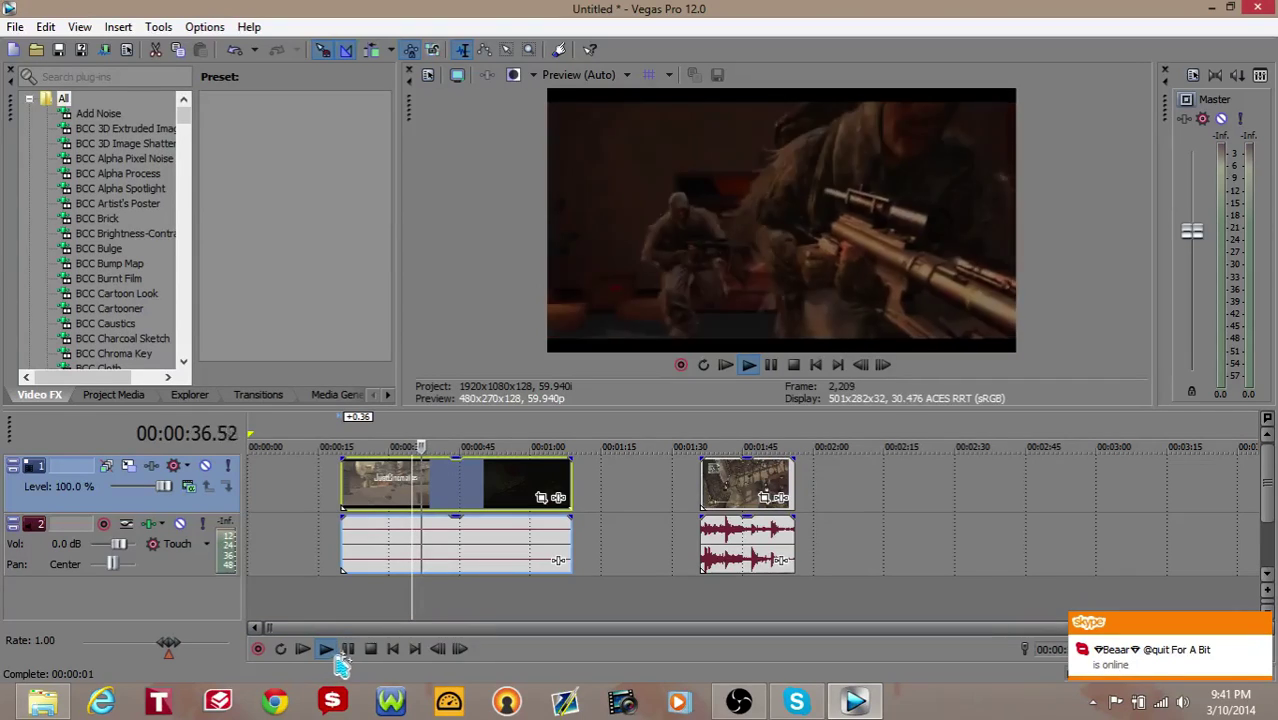
click(348, 649)
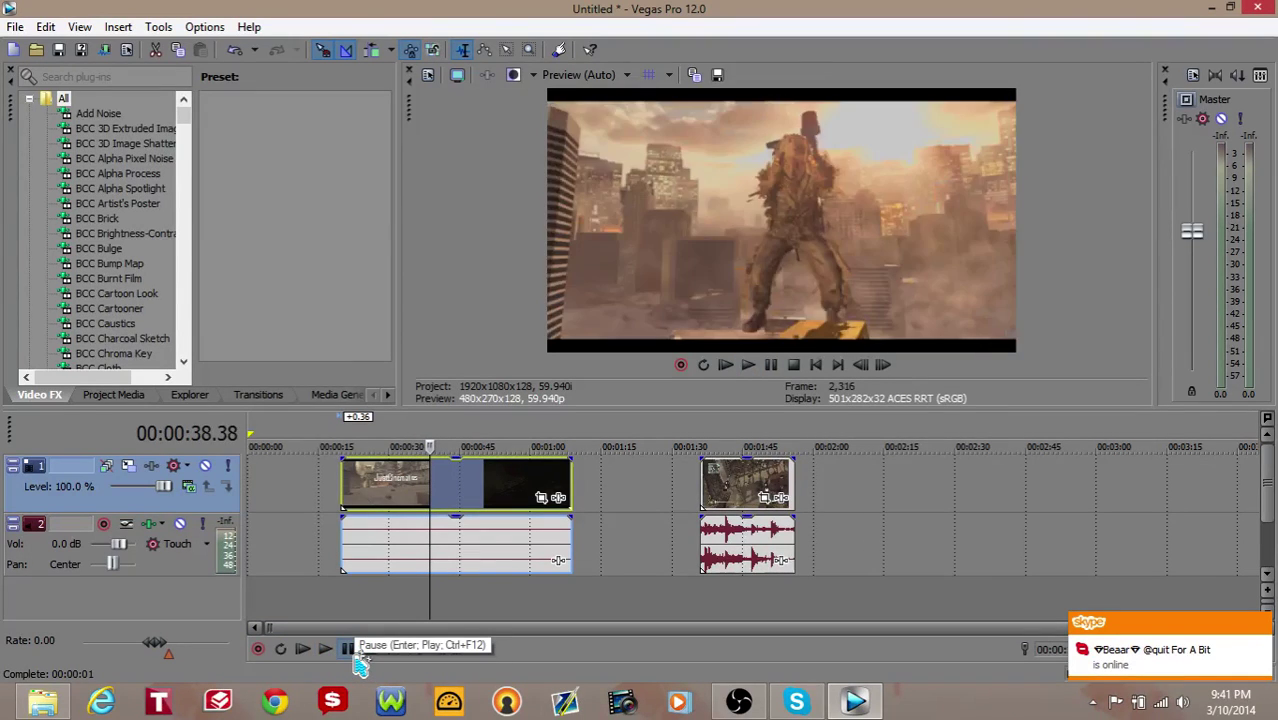
key(Left)
key(Left)
key(Left)
key(Left)
key(Left)
key(Left)
key(Left)
key(Left)
key(space)
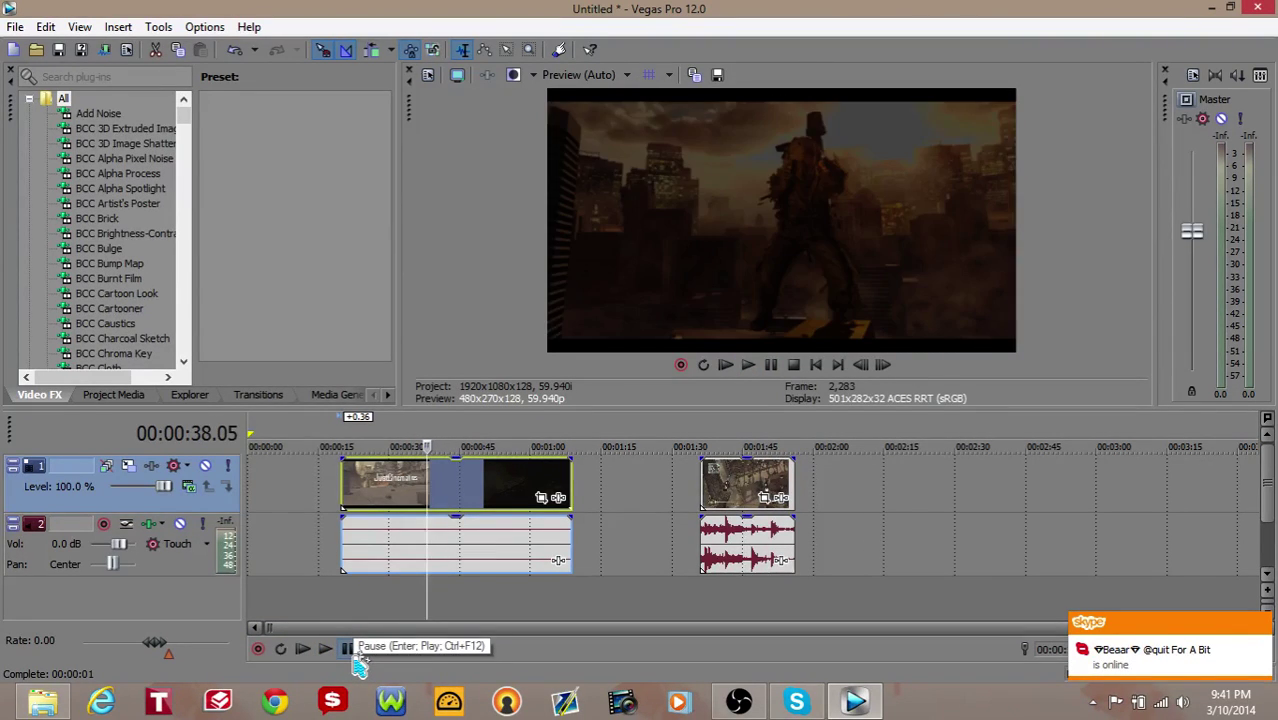
key(space)
key(s)
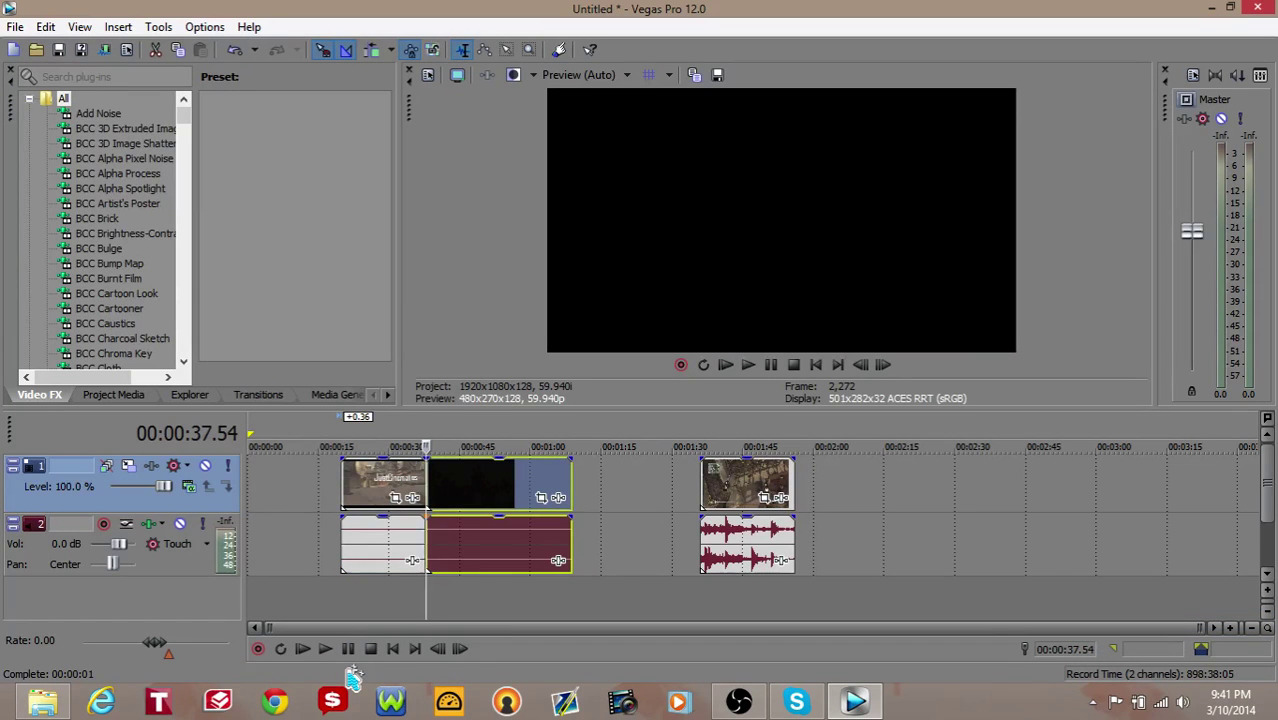
- Split the Raw Highrise clip again at the end of the pistol scene, at 00:00:44.53
key(space)
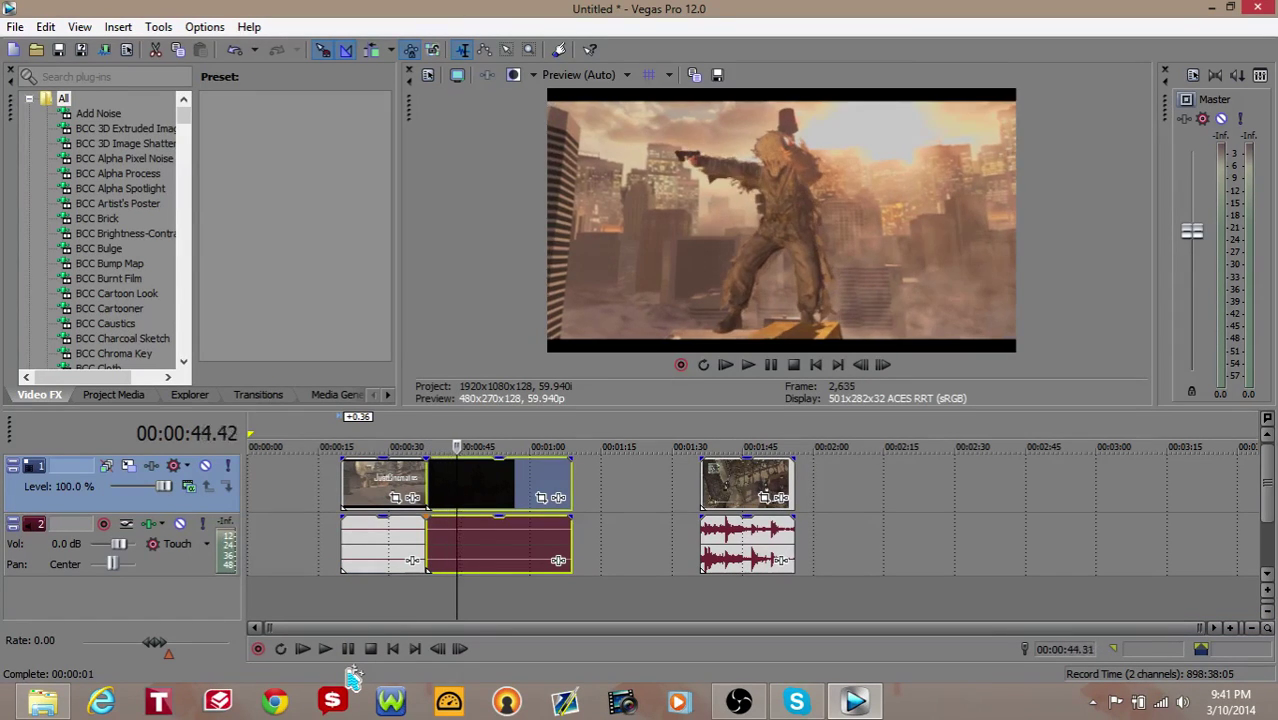
key(Return)
key(Left)
key(Left)
key(Left)
key(Left)
key(Left)
key(Left)
key(Left)
key(Left)
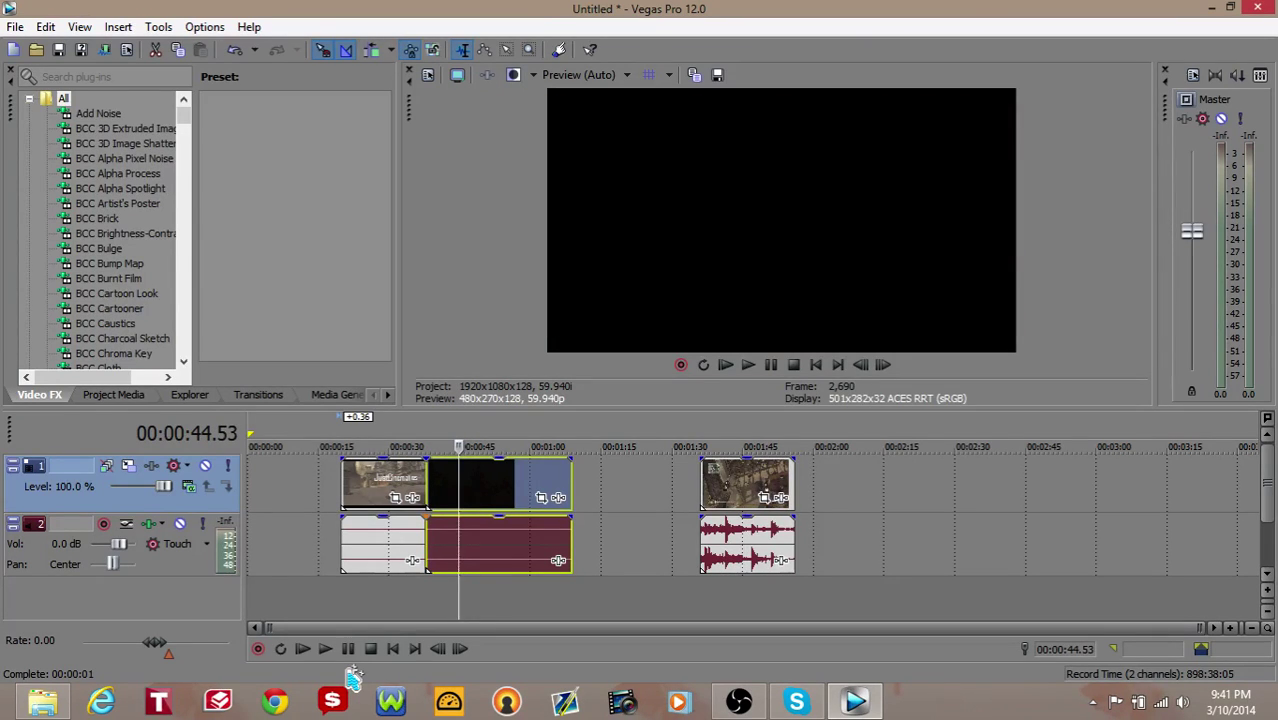
key(s)
- Split the remaining Raw Highrise footage at 00:01:00.29 and delete the opening JustCinematics segment
key(l)
key(l)
key(l)
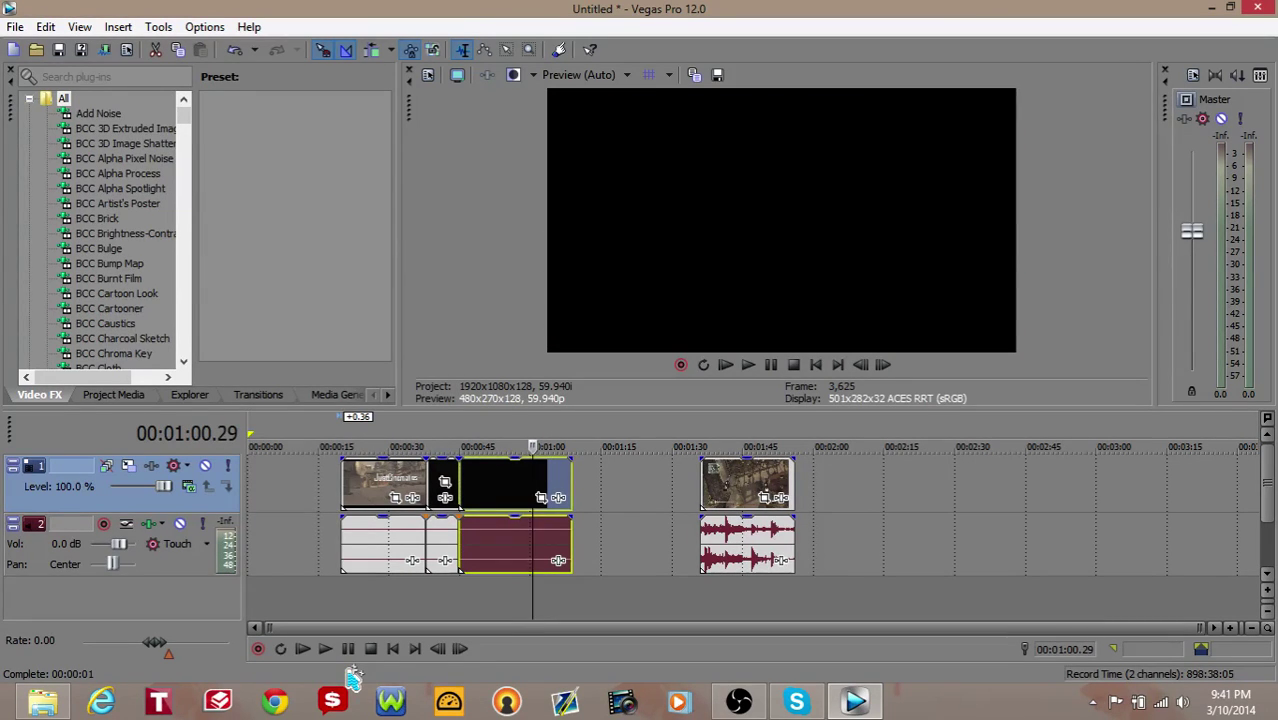
key(s)
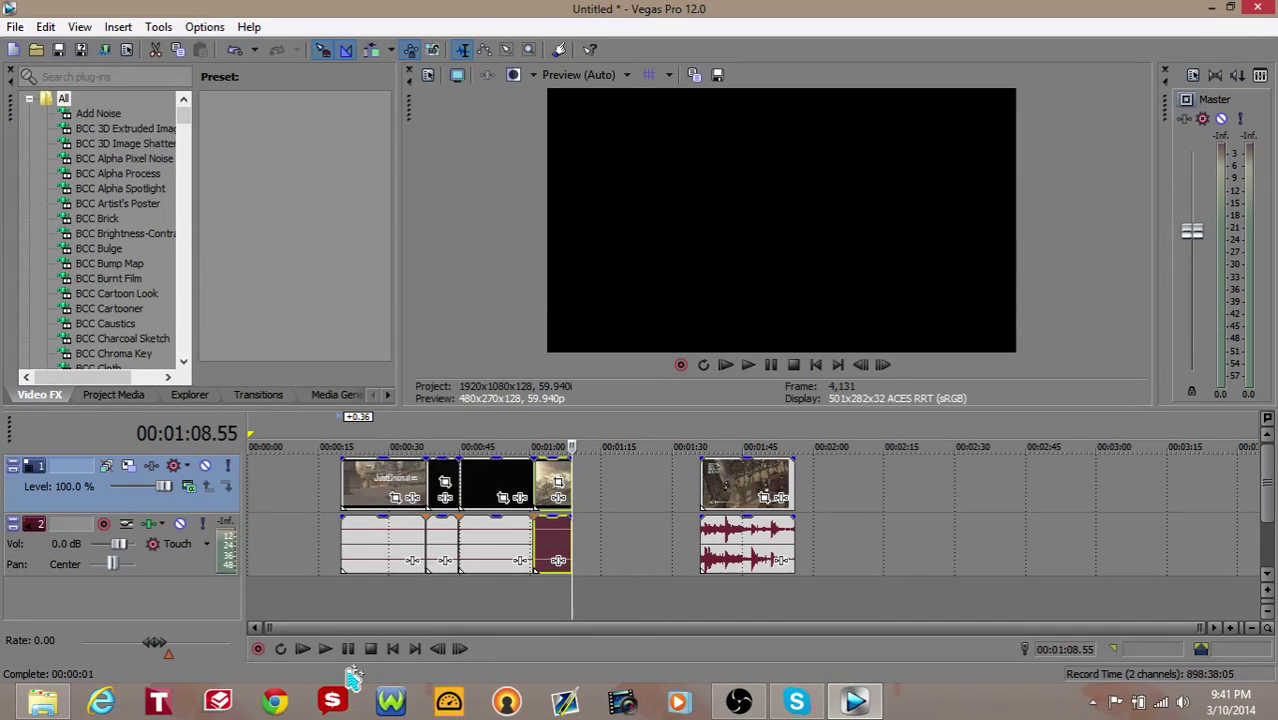
click(368, 502)
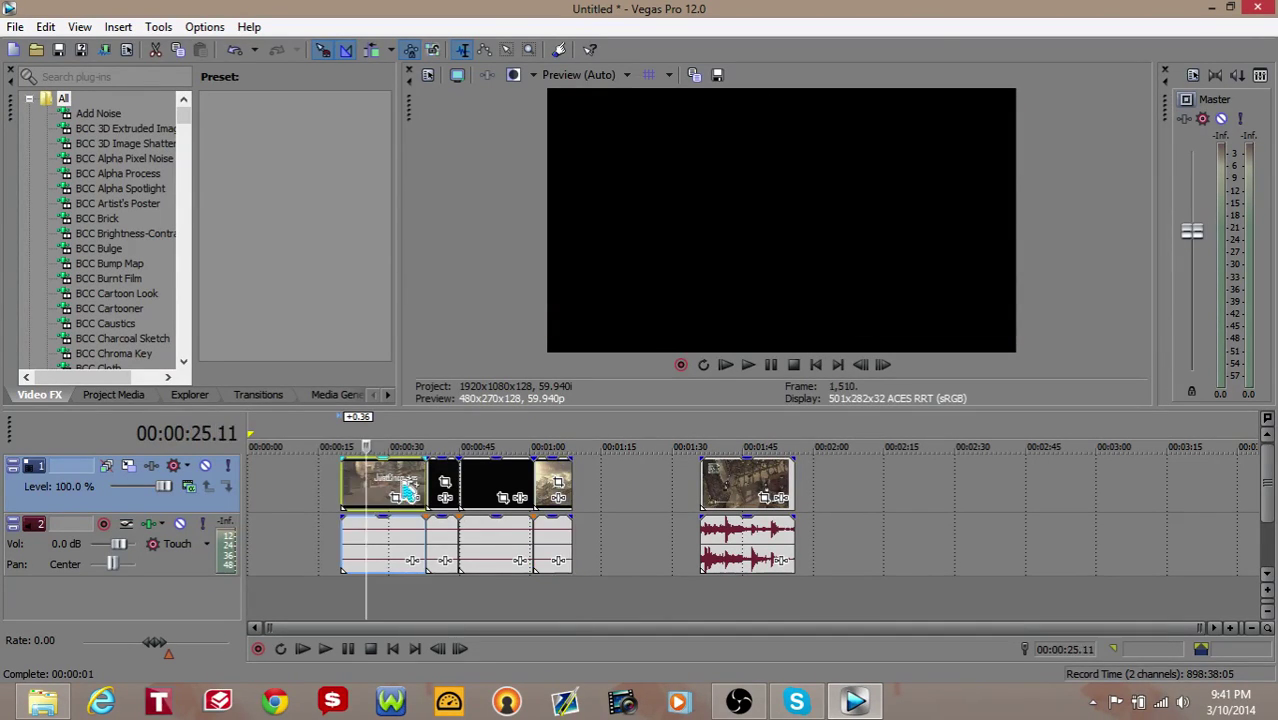
key(Delete)
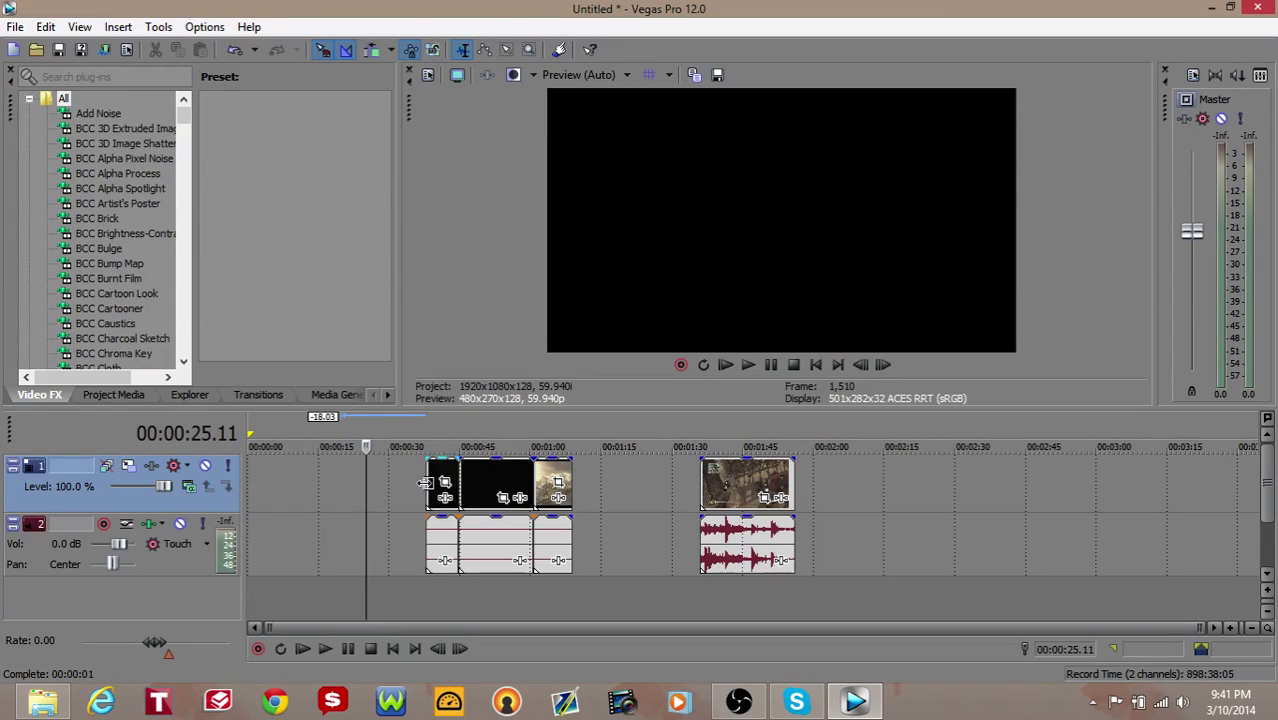
- Split the first cinematic segment at 00:00:38.05, where the pistol scene fades in, and delete the short black piece before it
click(426, 485)
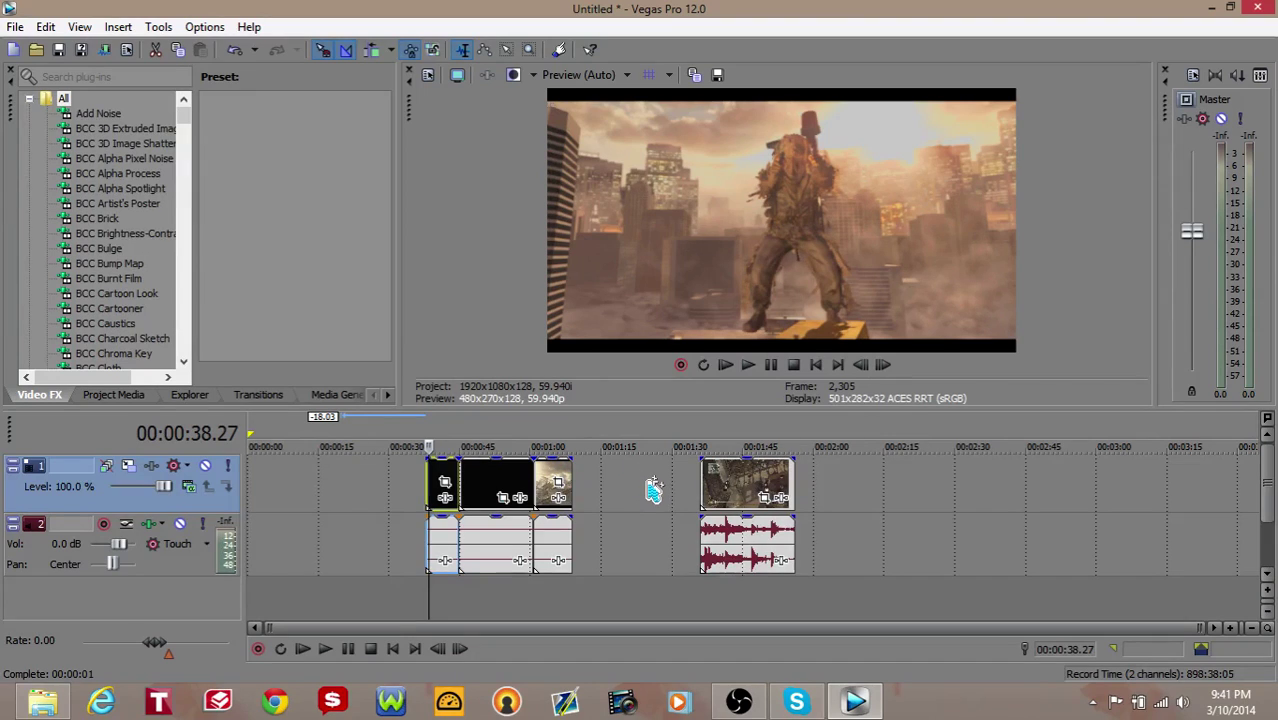
key(j)
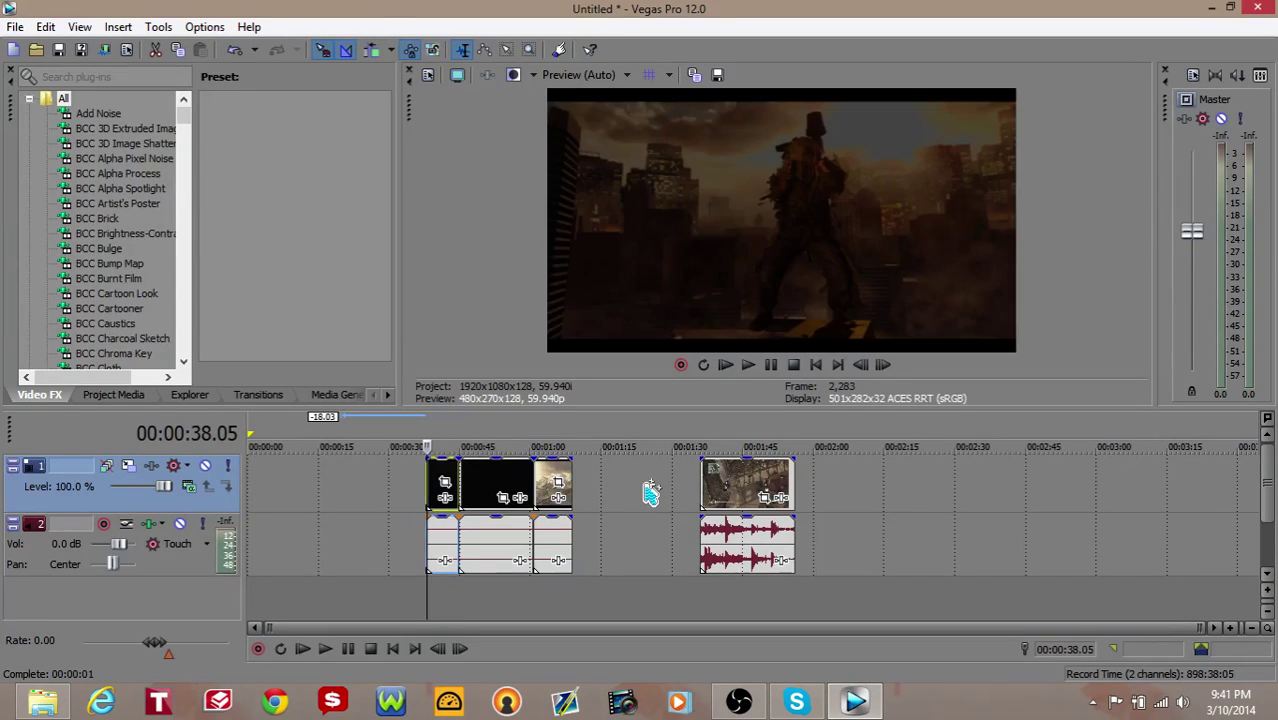
key(space)
click(444, 545)
scroll(740, 495, up, 10)
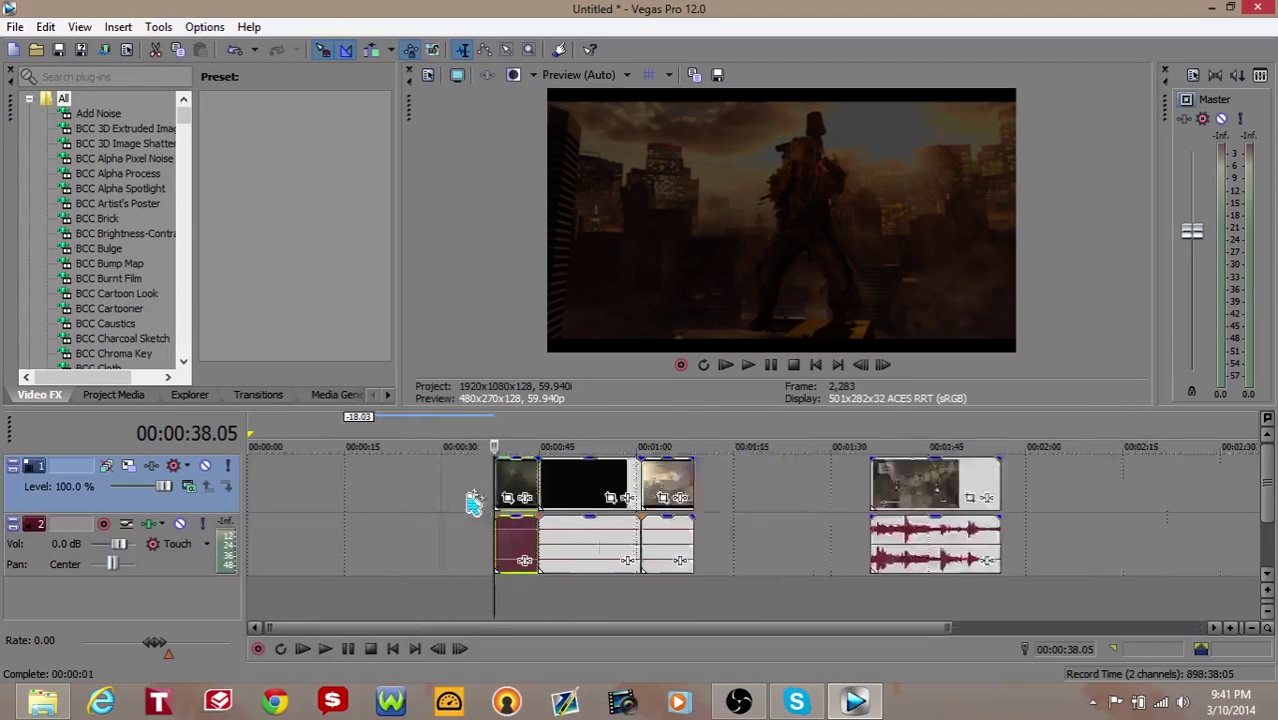
click(710, 490)
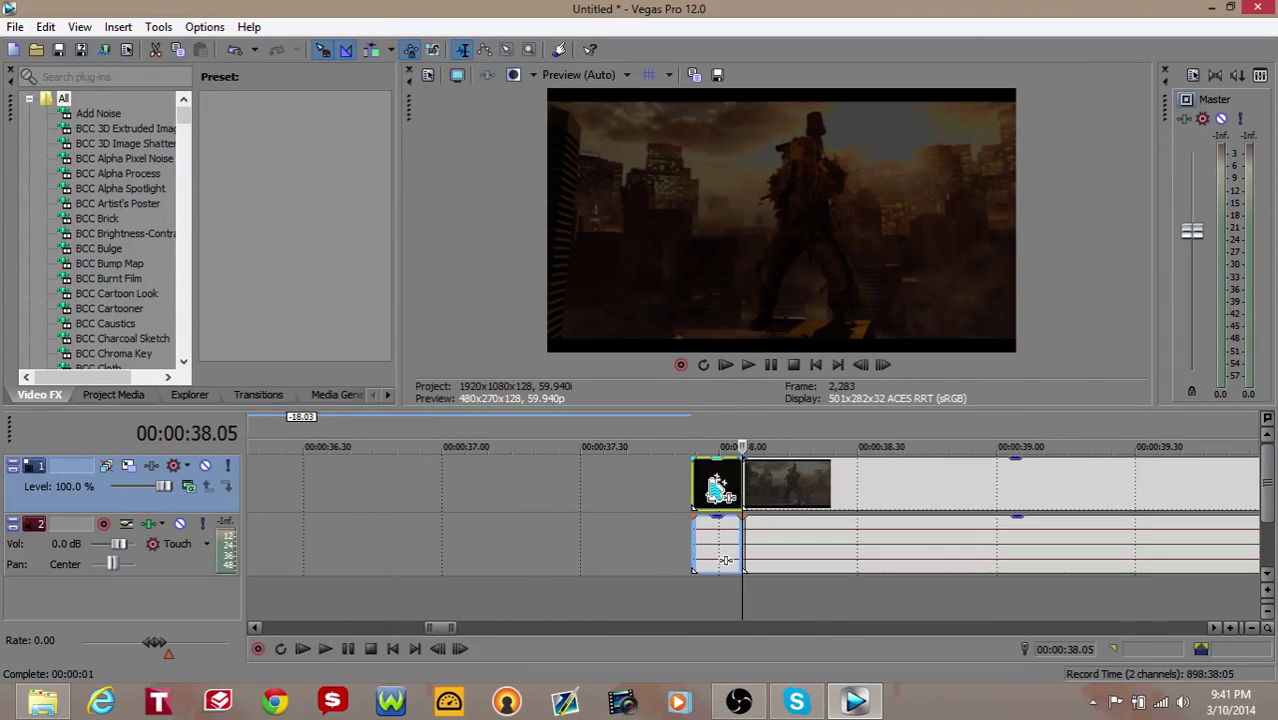
key(Delete)
scroll(690, 505, down, 5)
scroll(698, 510, down, 3)
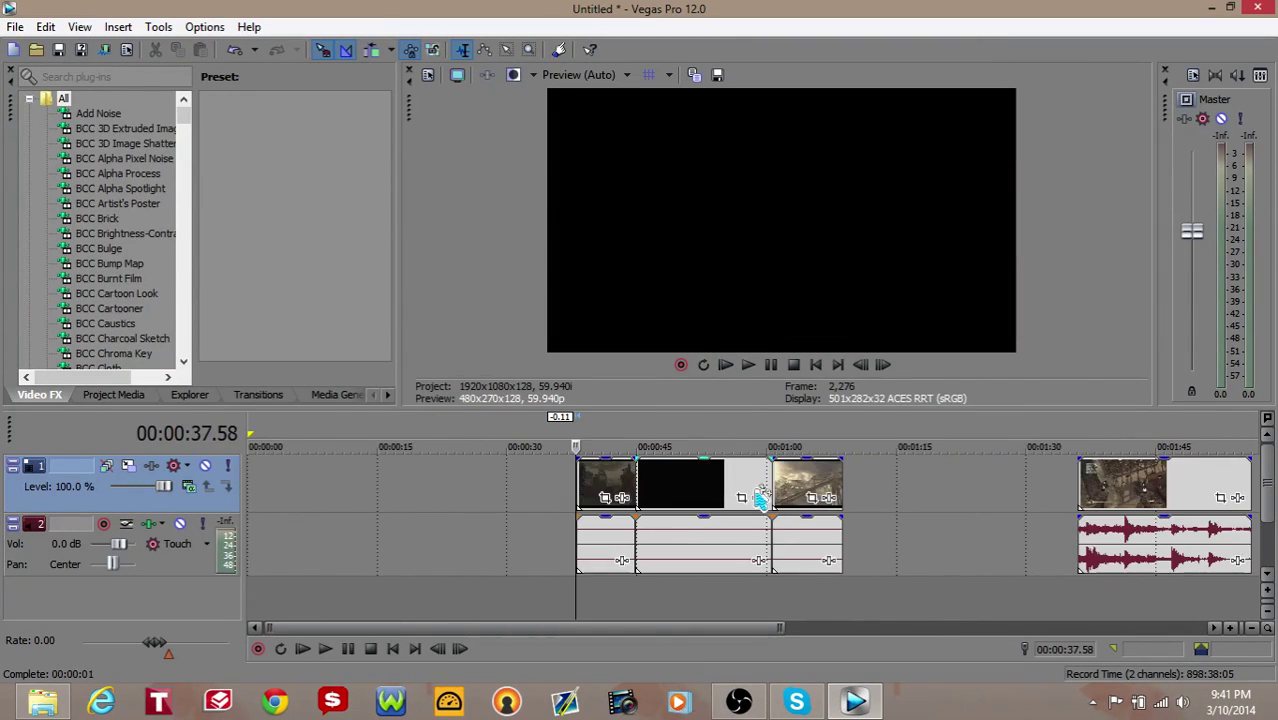
- Delete the black middle cinematic segment and move the pistol scene segment back to about 00:00:19
click(753, 492)
key(Delete)
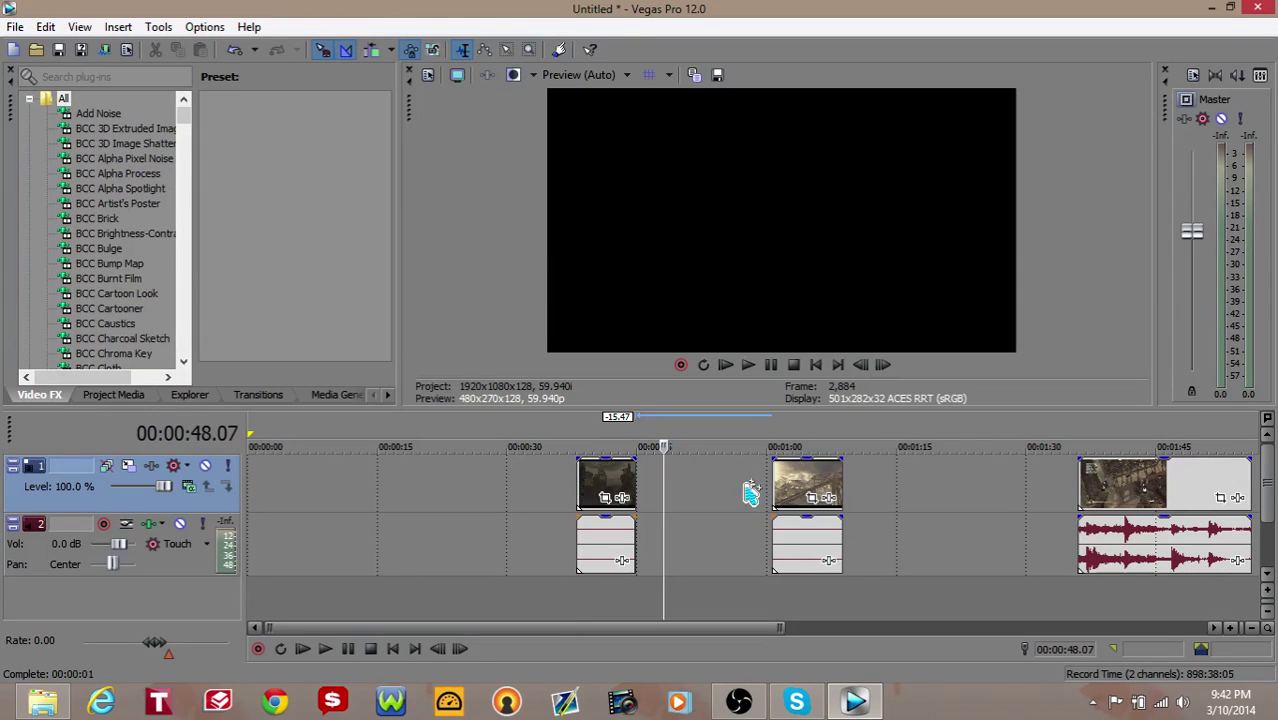
drag(624, 478, 449, 515)
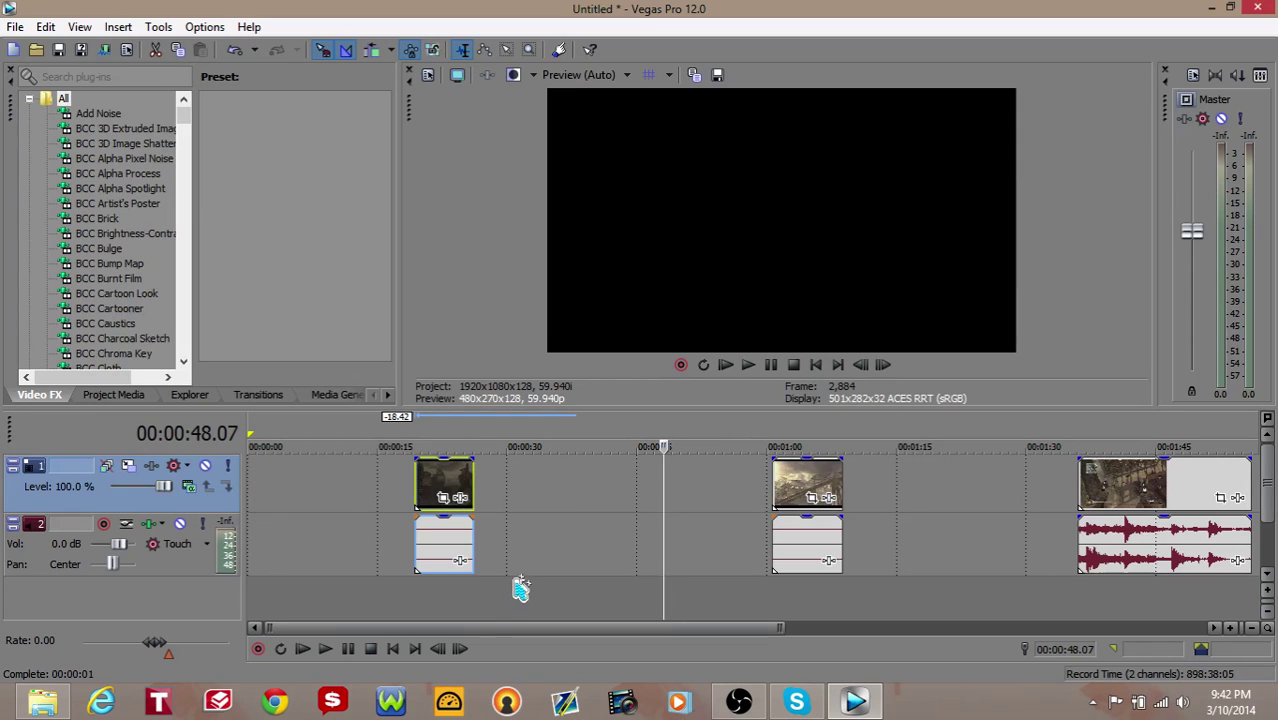
- Add the song Vindata - All I Really Need from Downloads to the audio track at 00:00:48.07
click(15, 26)
click(40, 63)
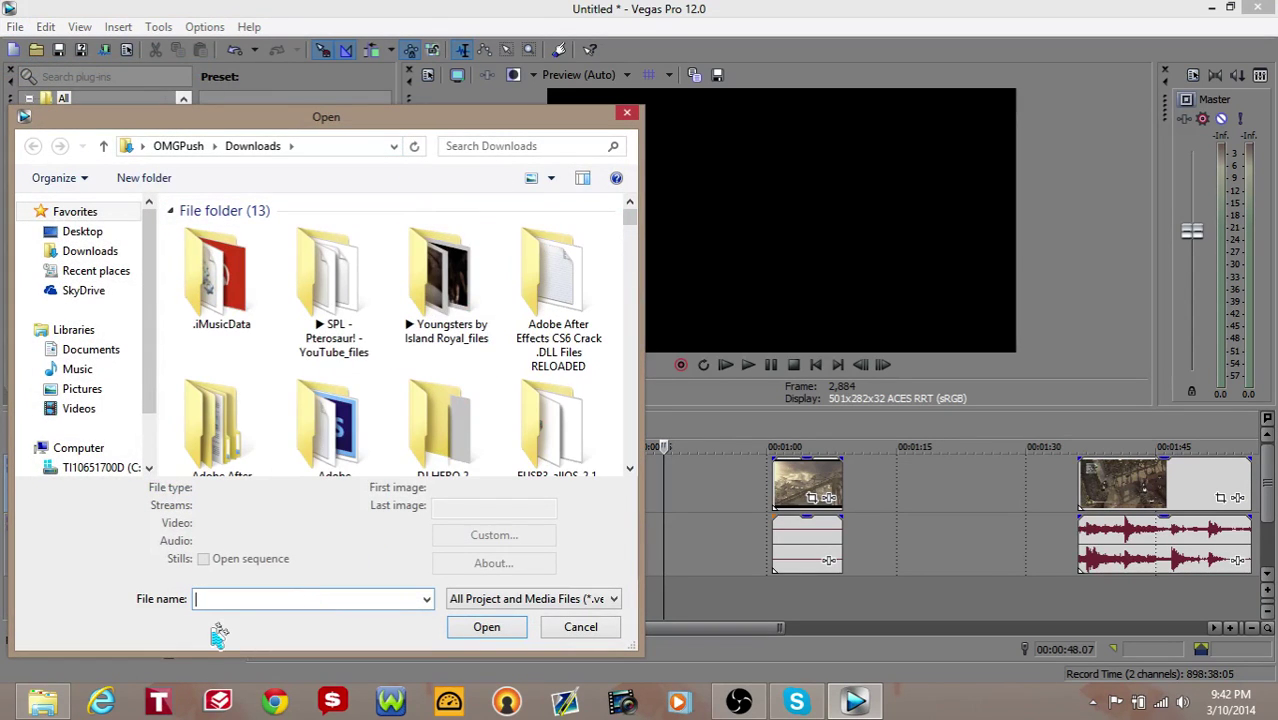
text(vin)
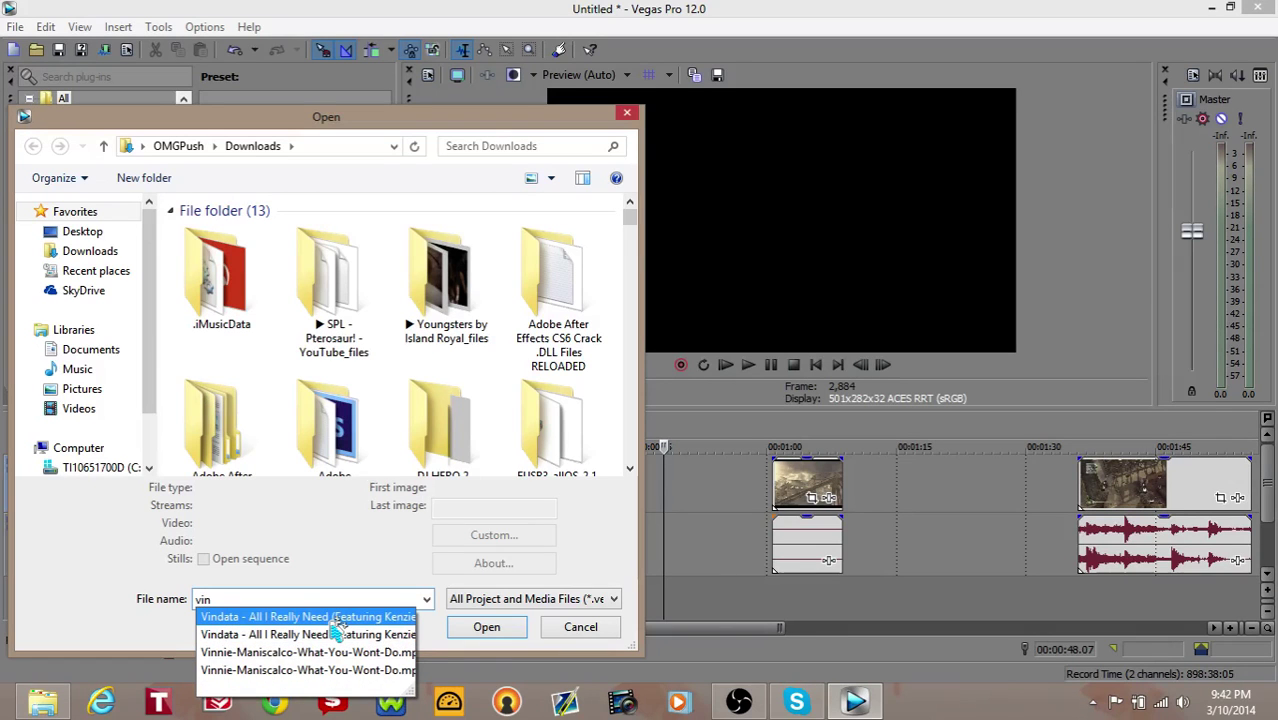
click(380, 617)
click(486, 627)
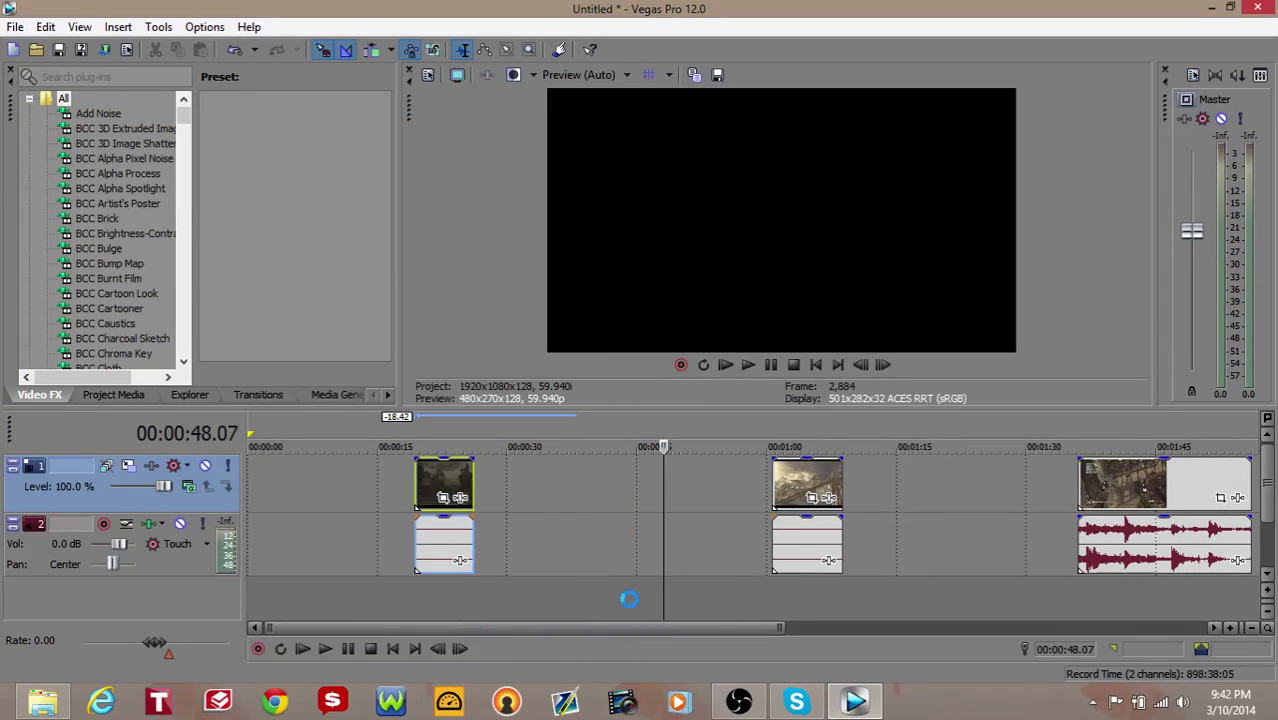
click(439, 562)
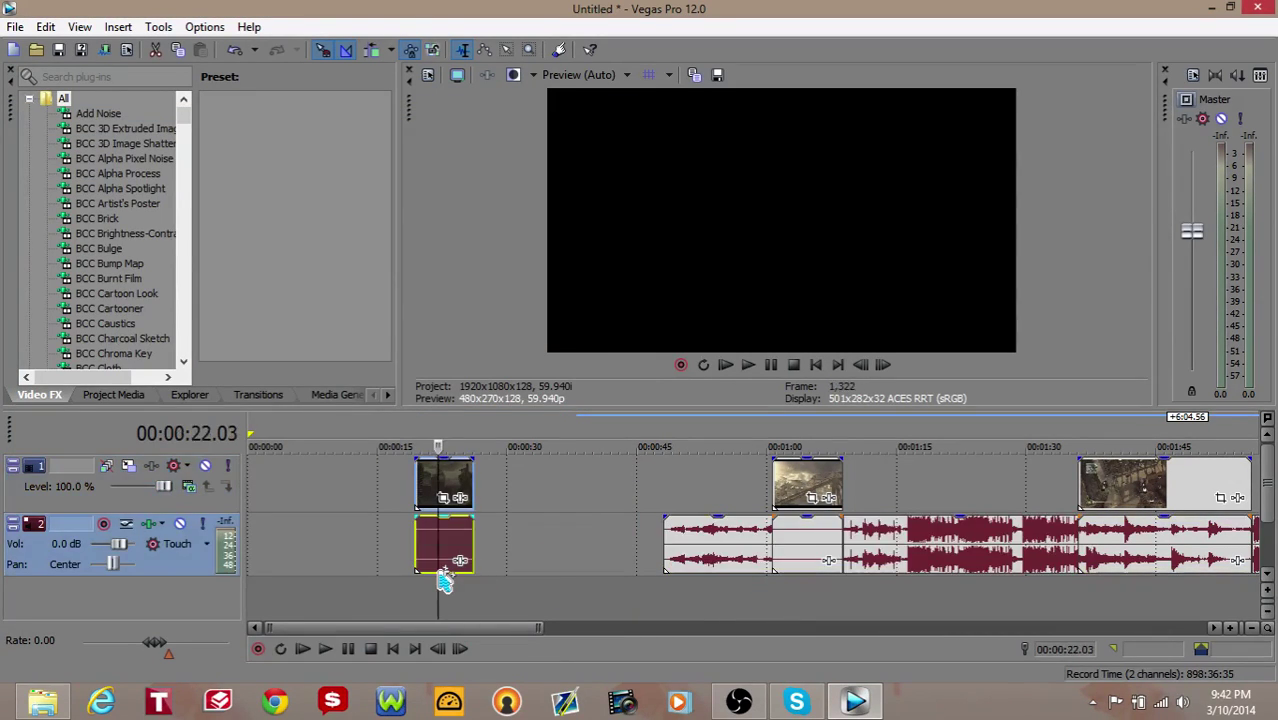
key(Delete)
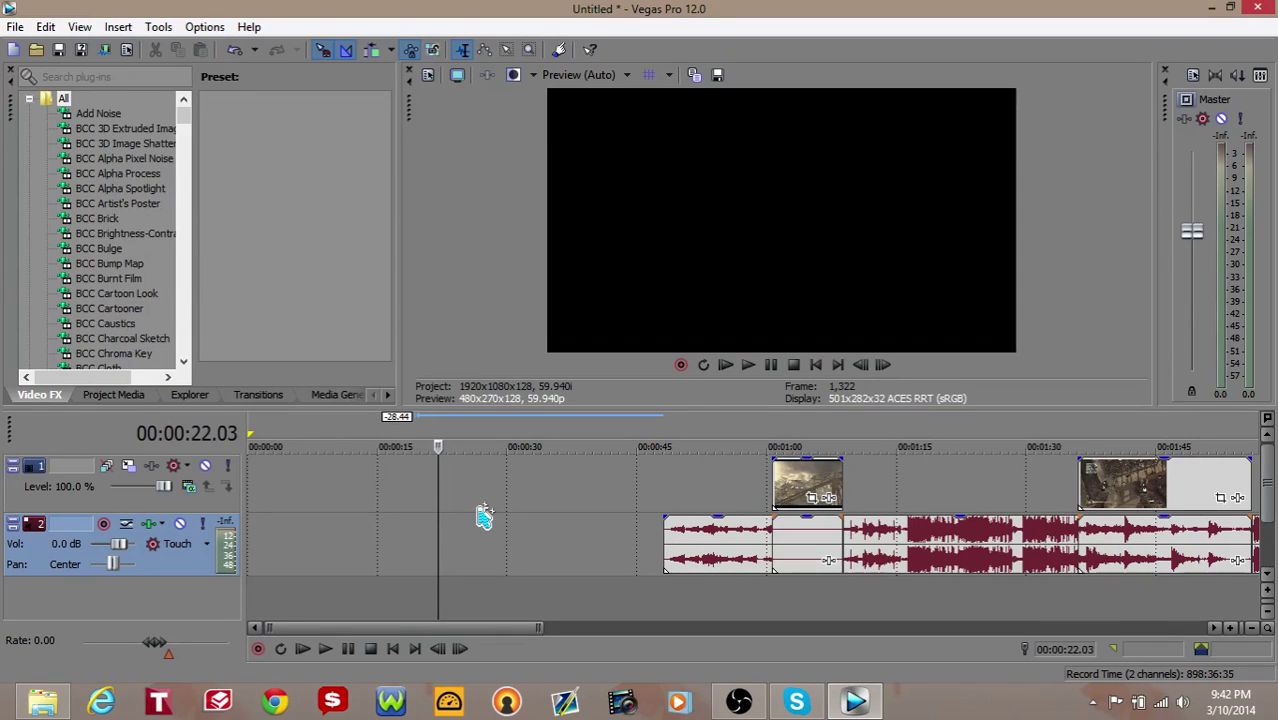
key(ctrl+z)
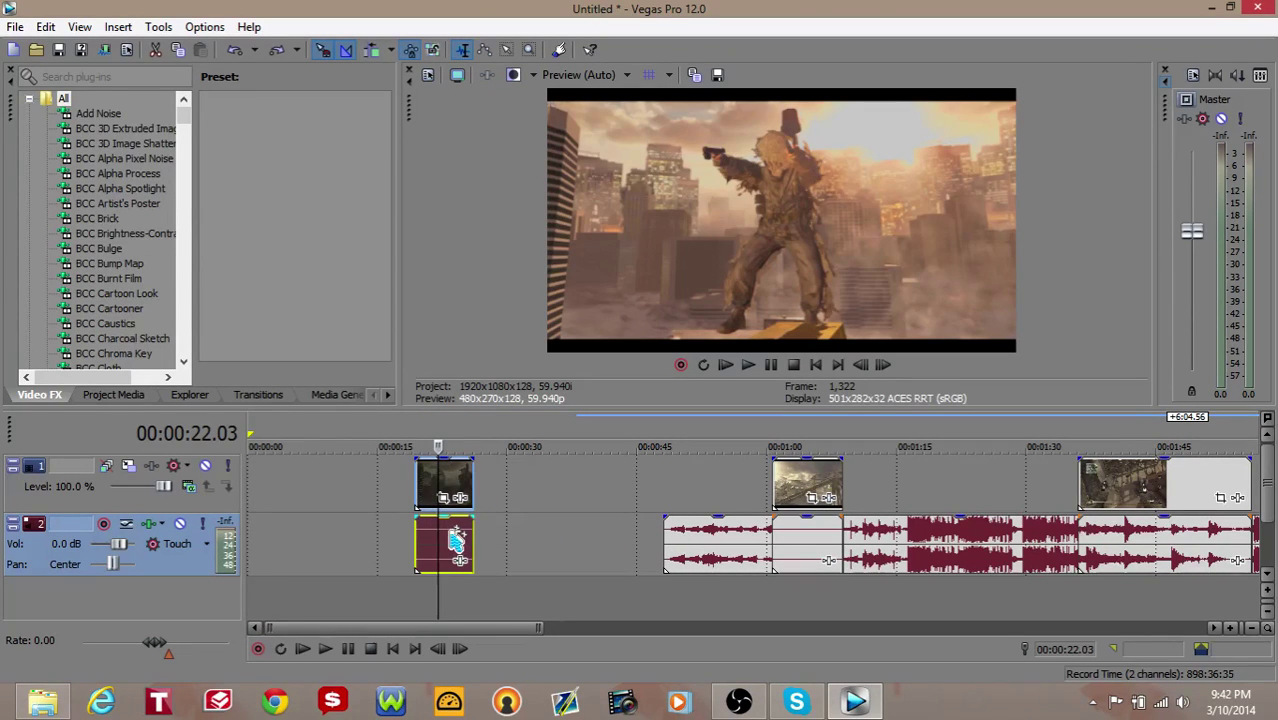
- Remove the original audio of both cinematic segments and the gameplay clip, keeping their video and the song
click(457, 550)
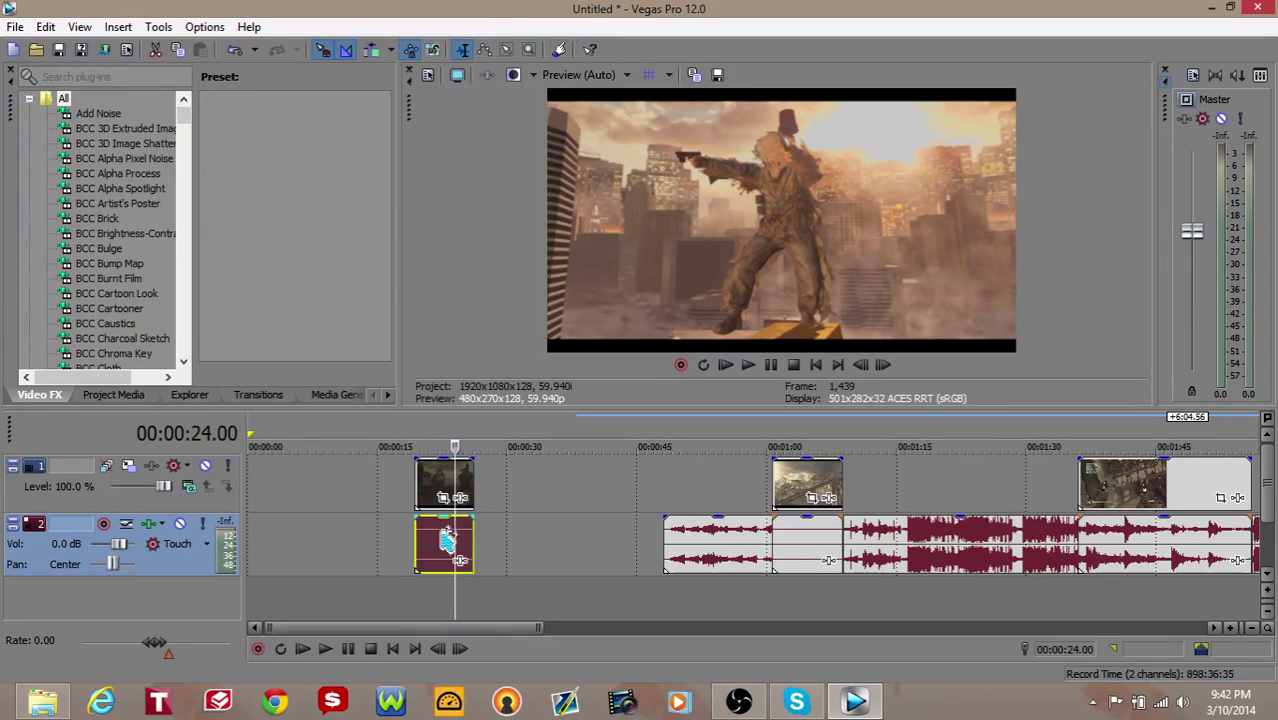
drag(447, 540, 1143, 535)
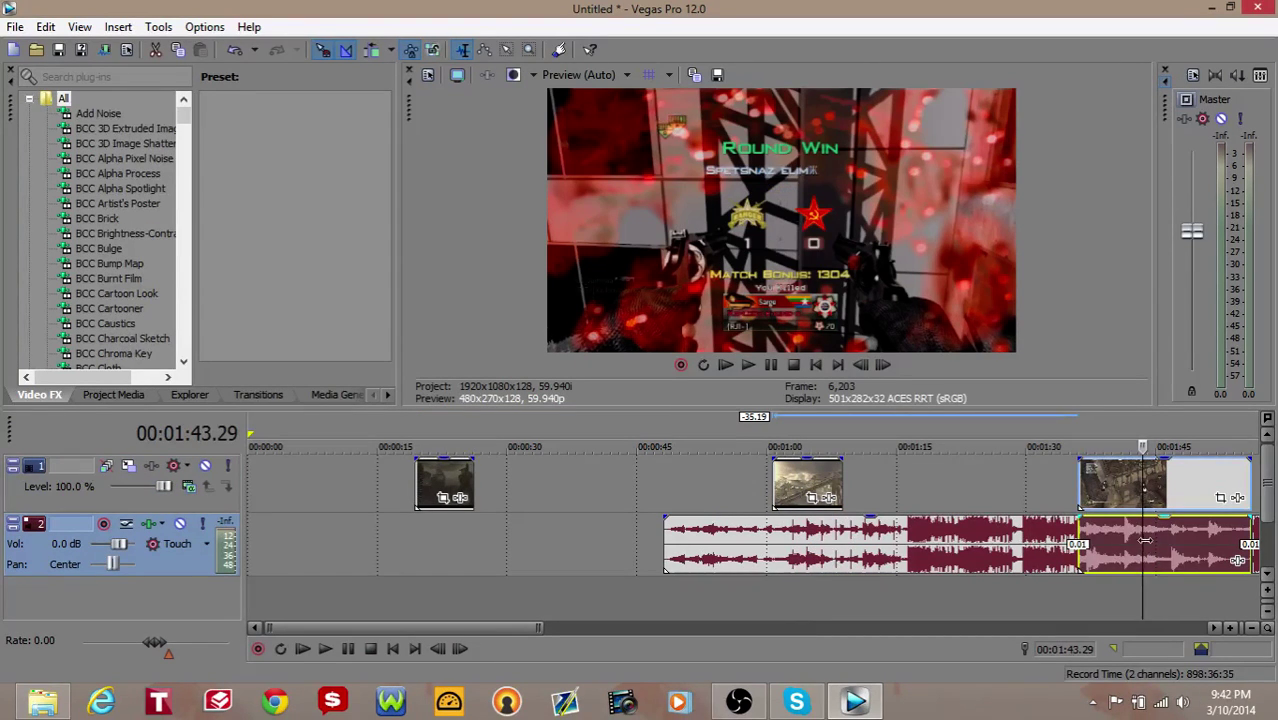
click(1168, 580)
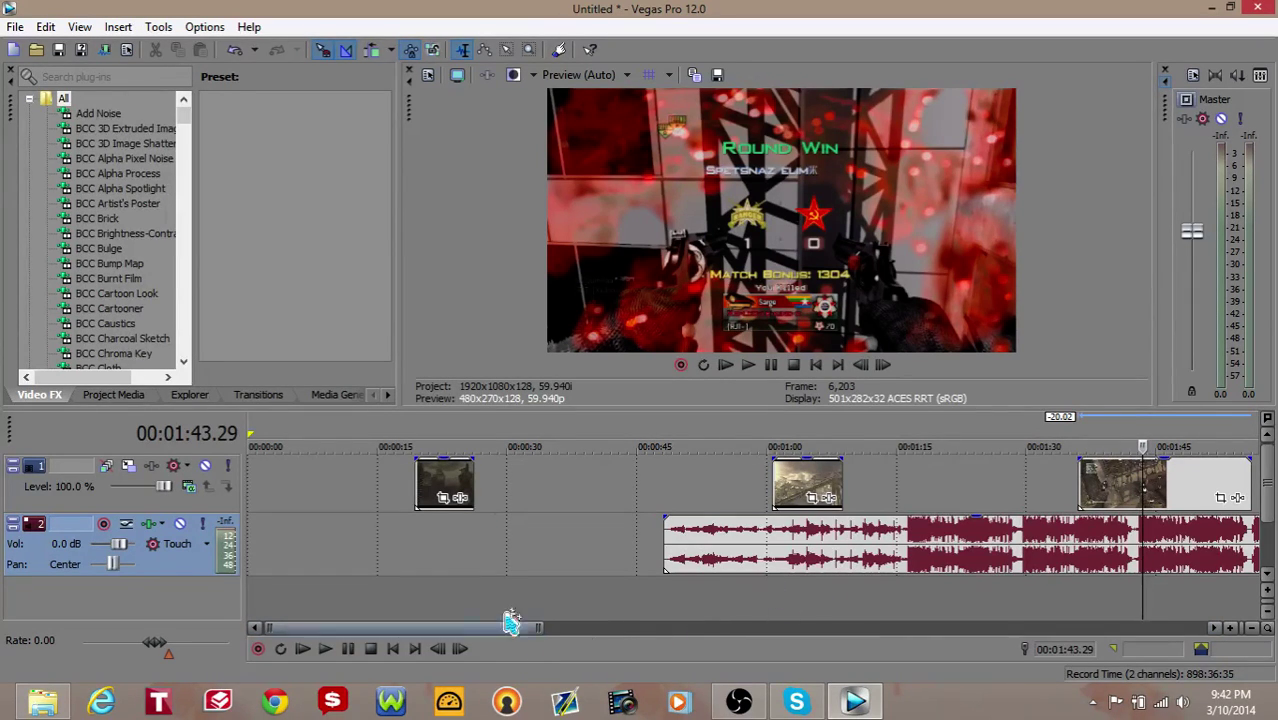
- Place the pistol scene at the timeline start with the gameplay clip directly after it, and set the crane cinematic aside at about 00:00:45
drag(450, 497, 274, 494)
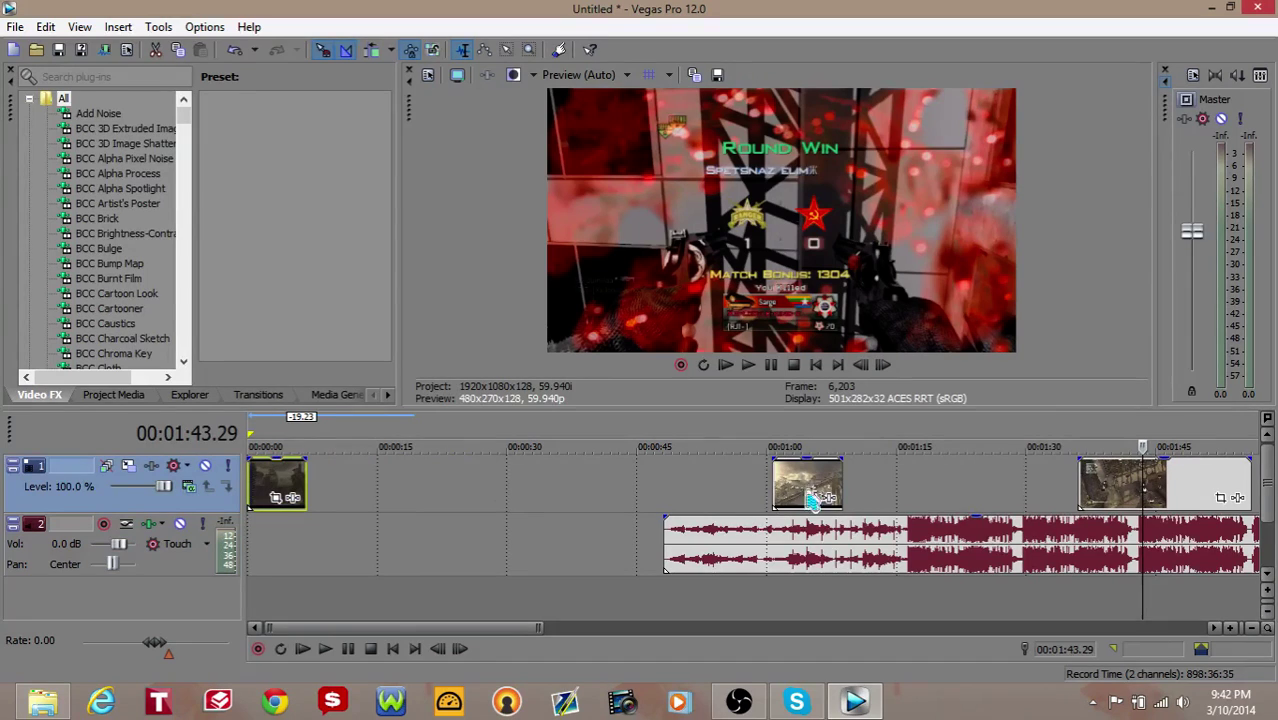
drag(807, 487, 348, 497)
drag(1120, 493, 423, 515)
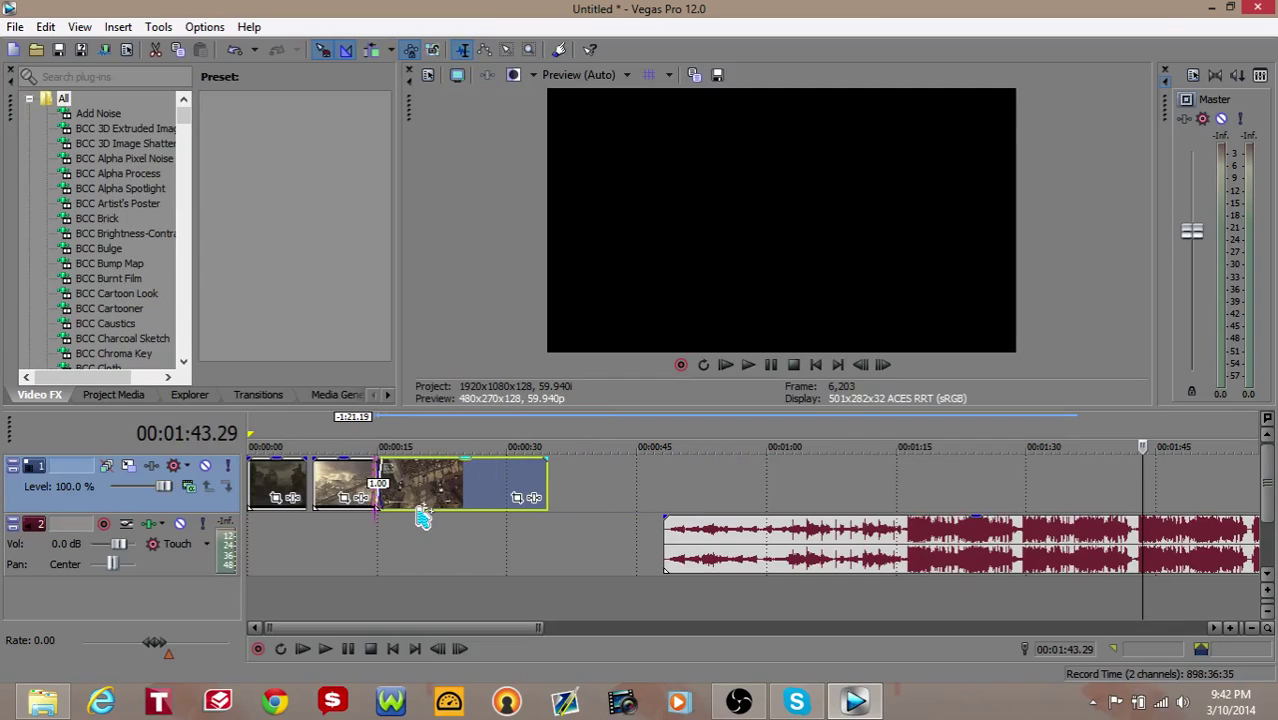
click(343, 492)
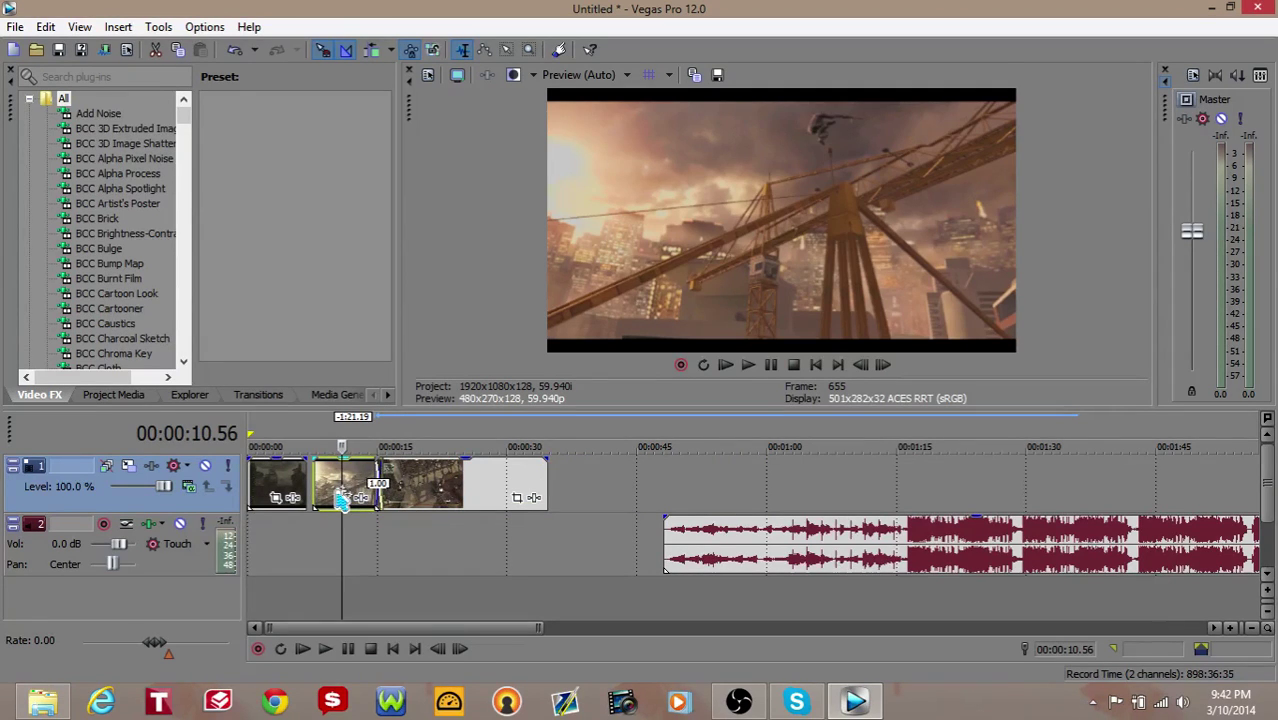
drag(412, 485, 683, 490)
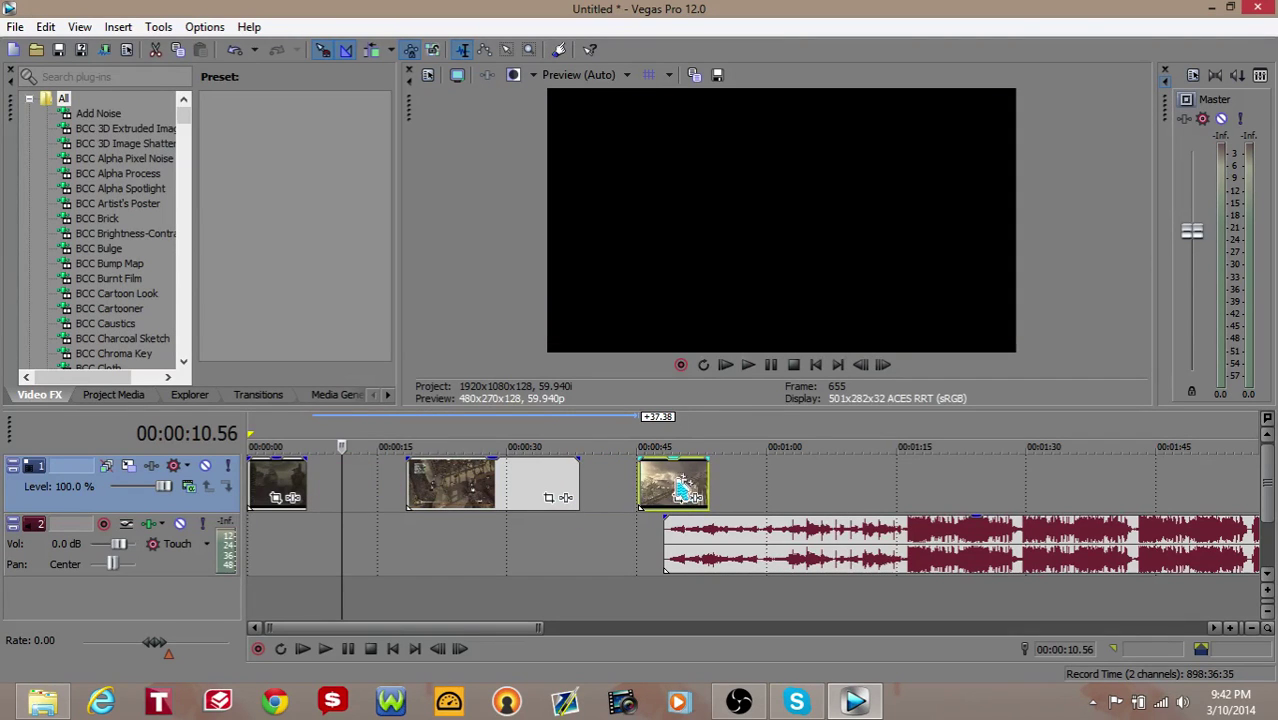
drag(490, 488, 398, 485)
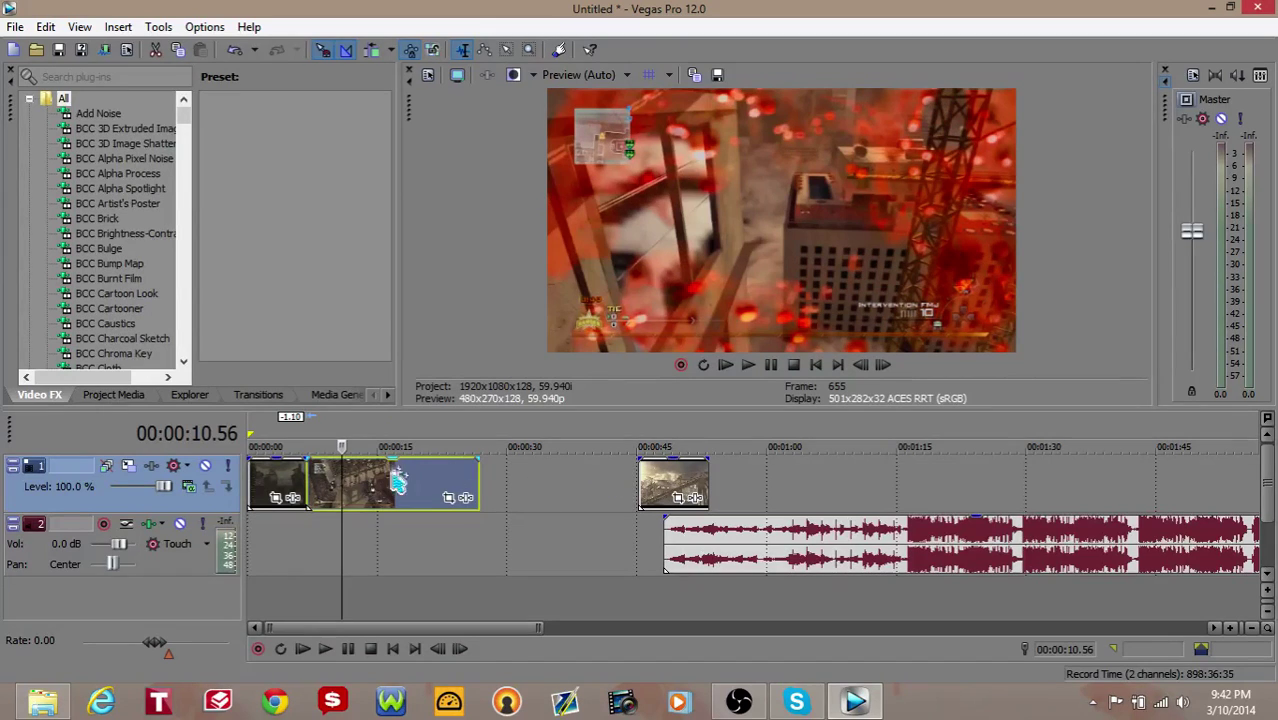
- Play the gameplay clip from its start to review where its action ends
click(307, 487)
click(325, 648)
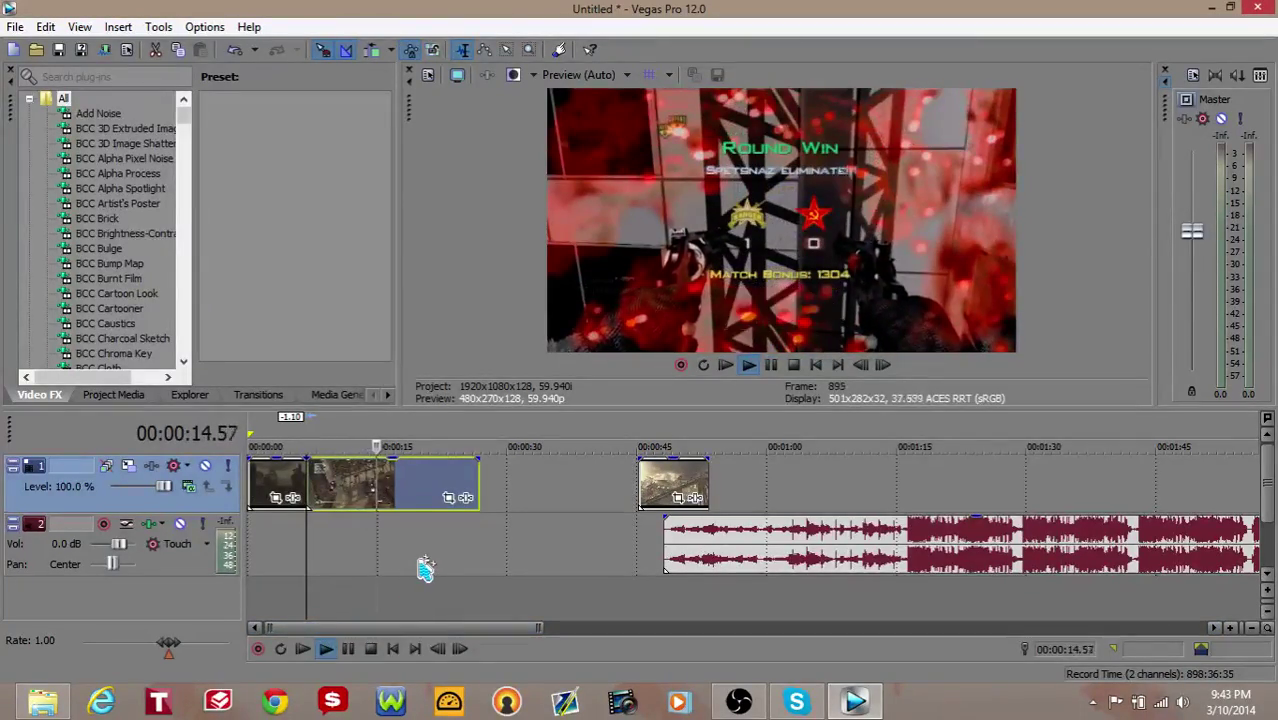
click(352, 650)
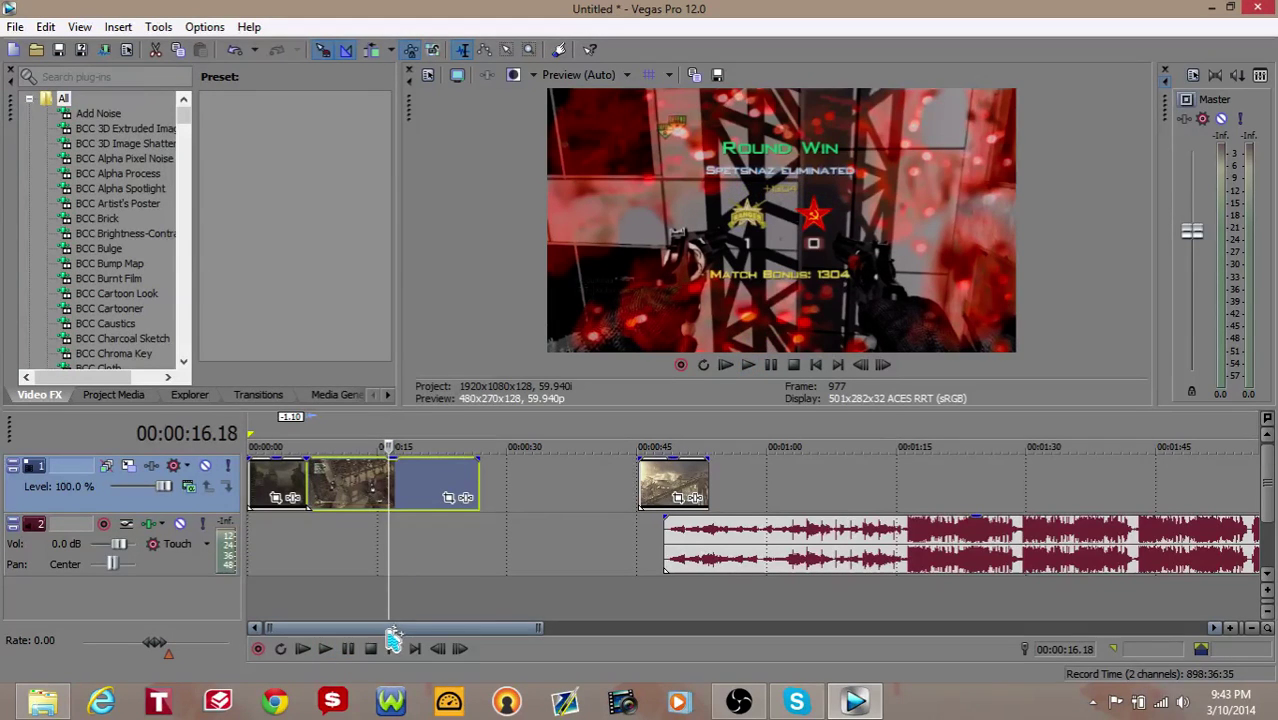
- Extend the crane cinematic's start back to the gameplay clip to recover earlier footage, and split it at the rooftop scene's start, 00:00:41.01
click(719, 489)
drag(641, 486, 414, 509)
click(466, 500)
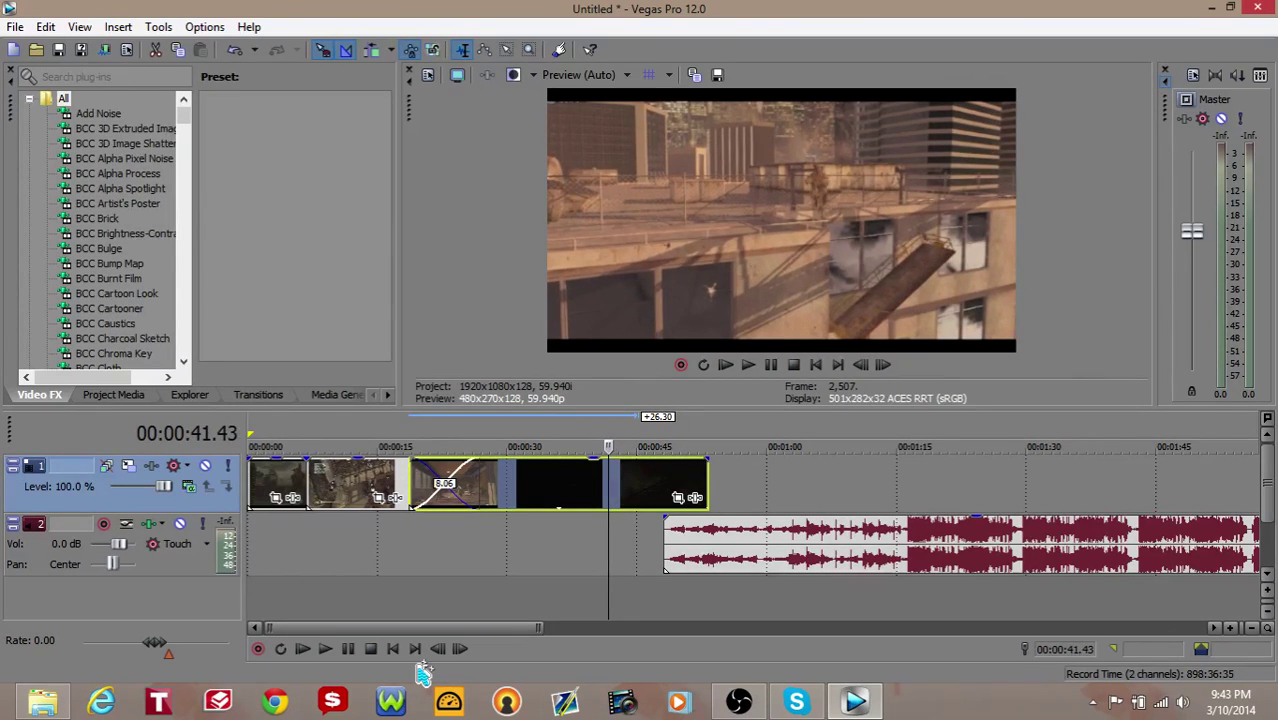
key(l)
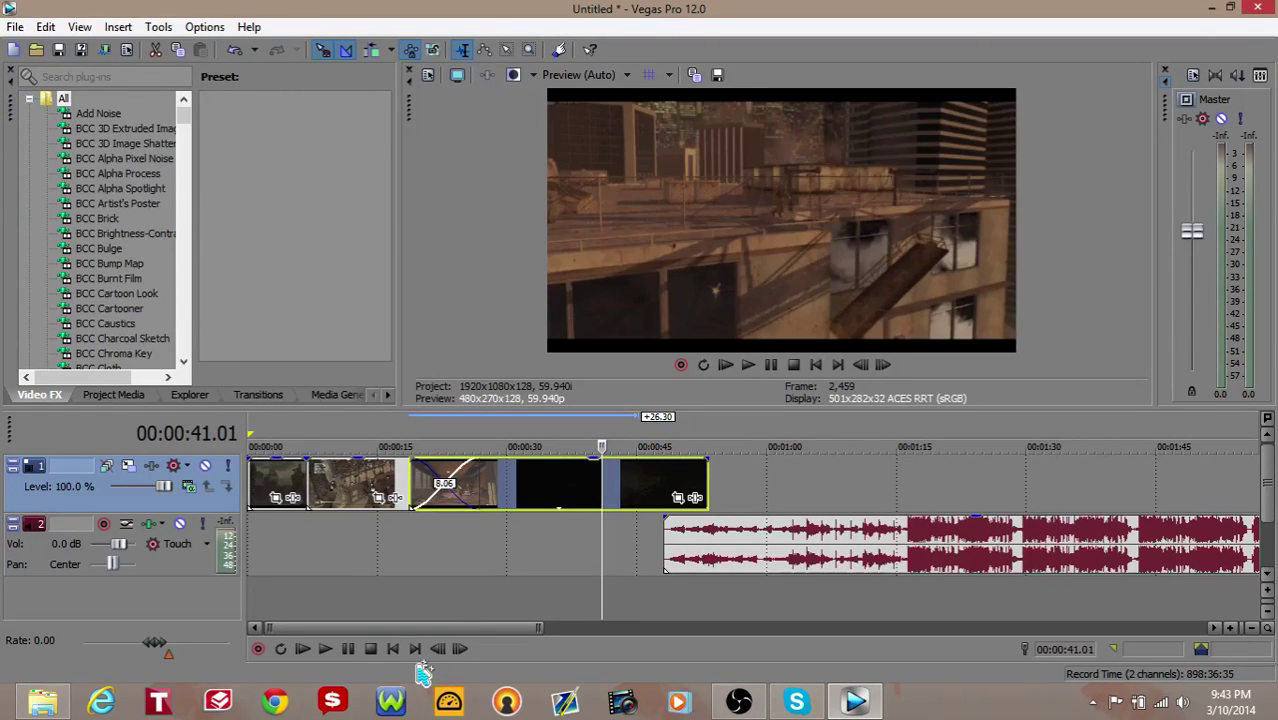
key(j)
- End the rooftop scene at 00:00:44.38 and delete the cinematic footage before and after it
click(705, 477)
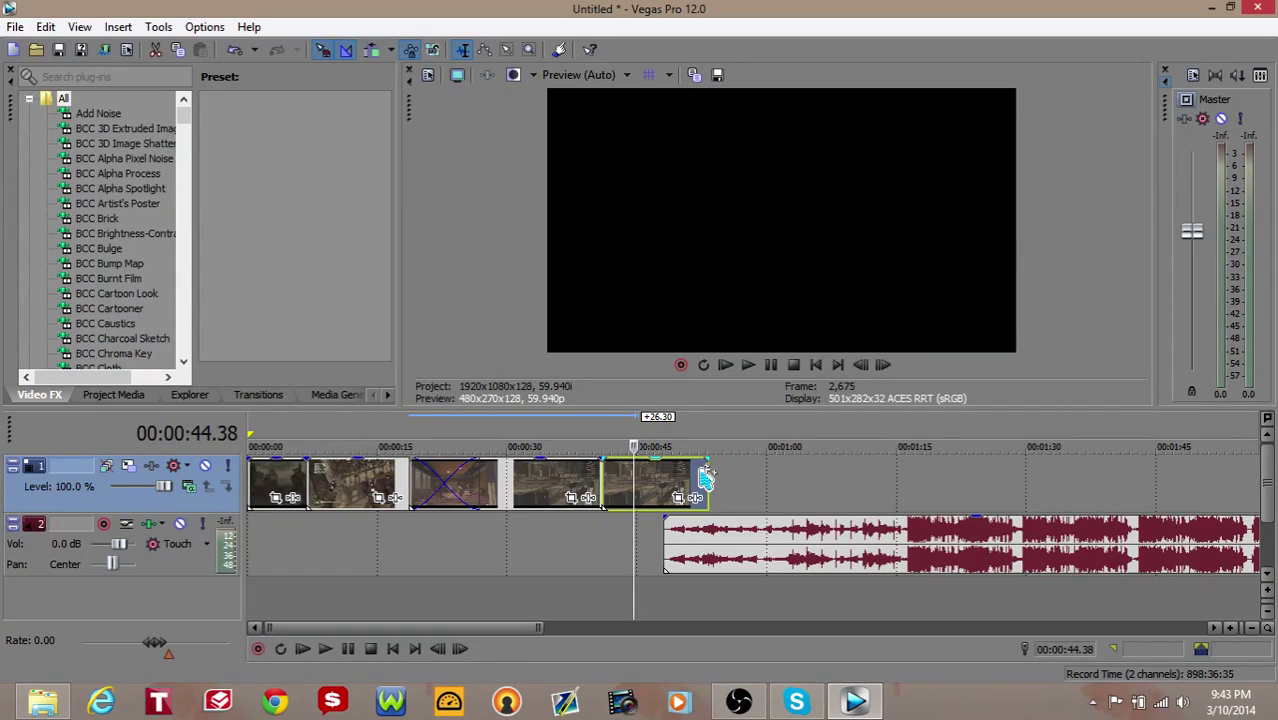
drag(705, 477, 664, 484)
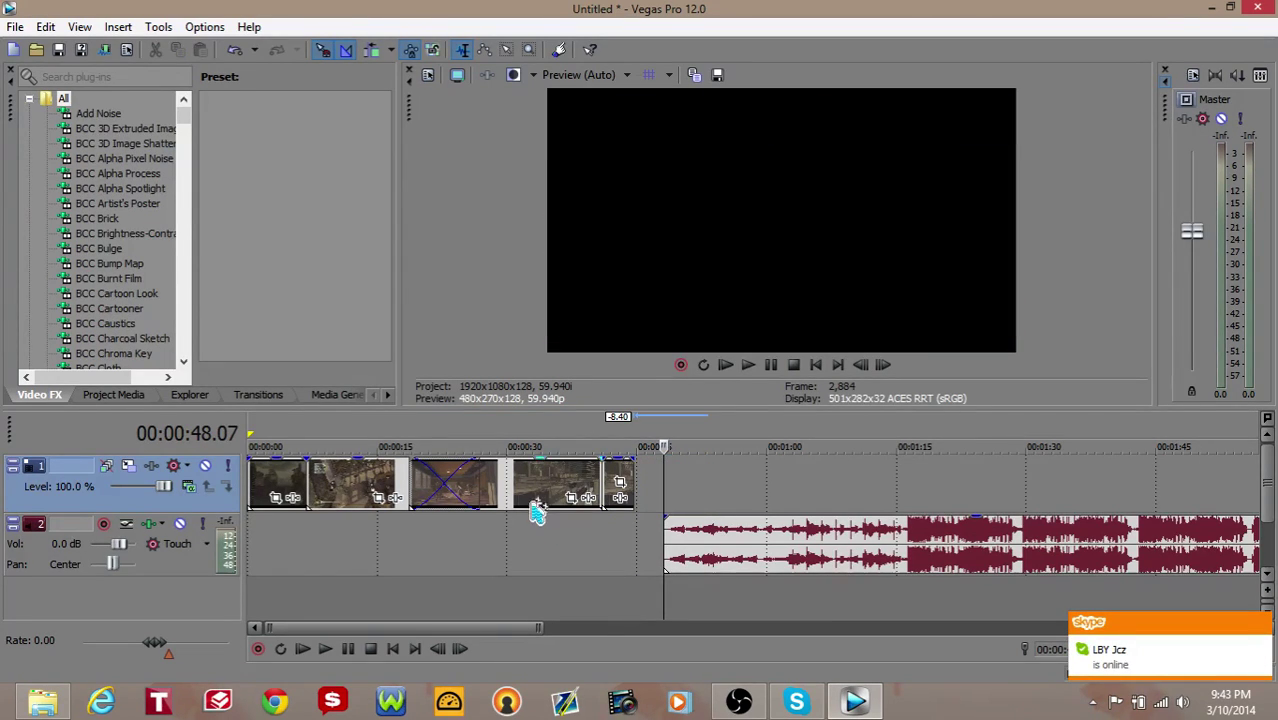
drag(537, 511, 462, 500)
click(323, 490)
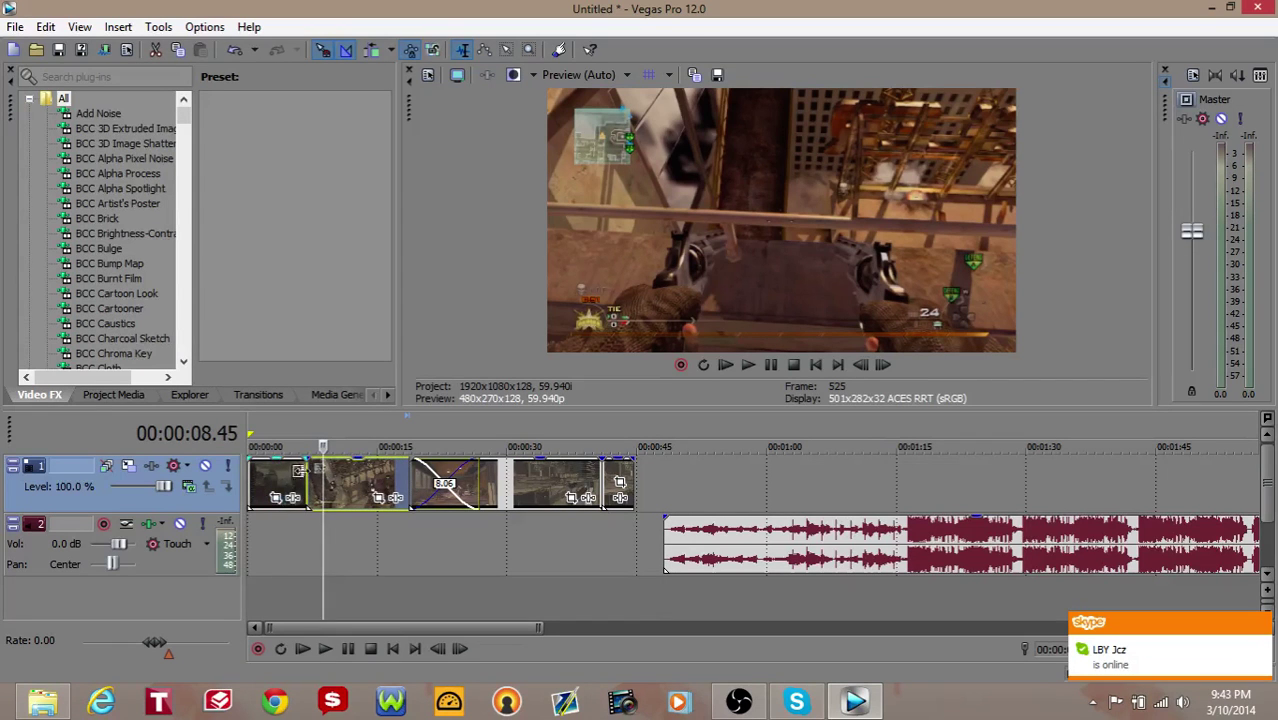
drag(474, 508, 808, 480)
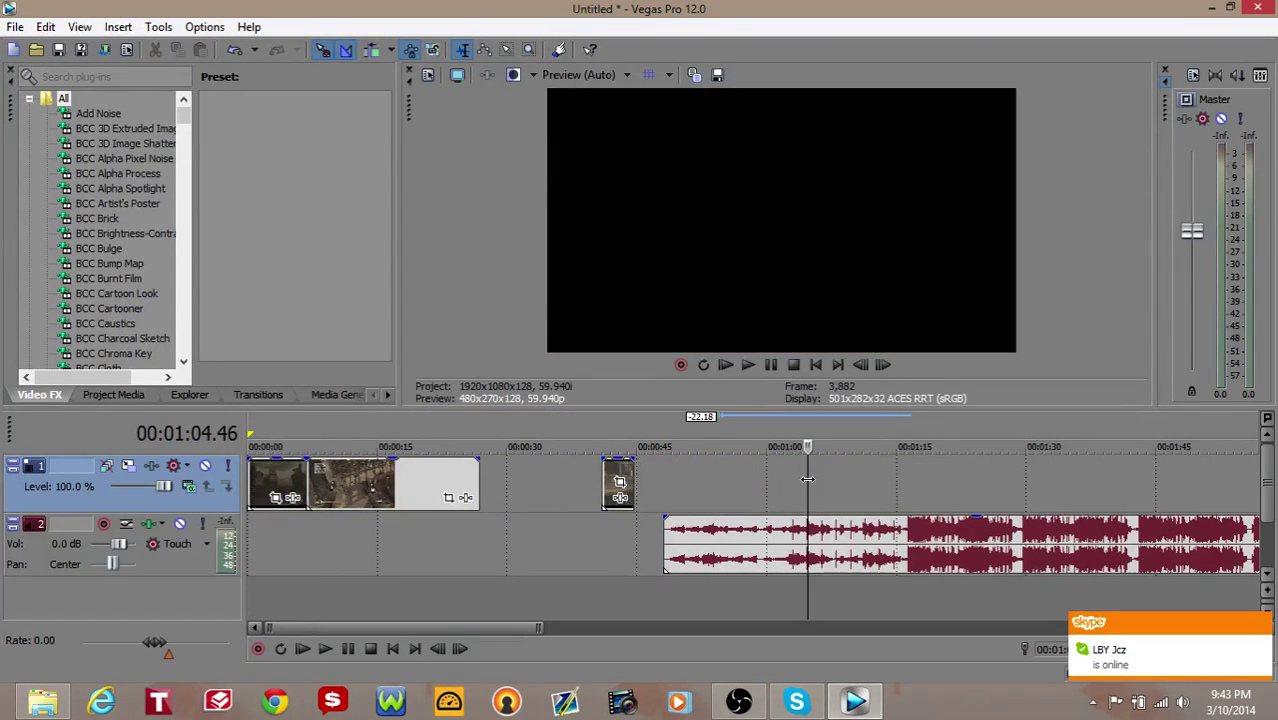
- Move the song to the start of the timeline and play the montage from the beginning with it
drag(681, 545, 340, 585)
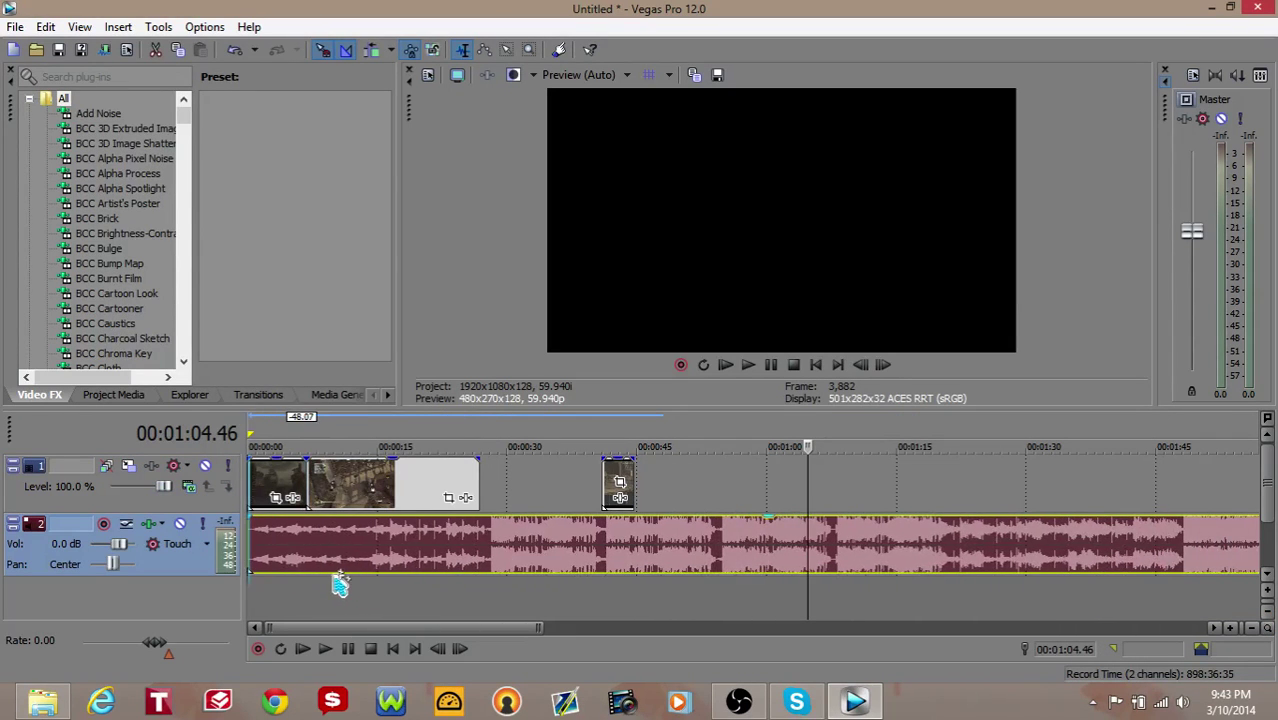
click(302, 648)
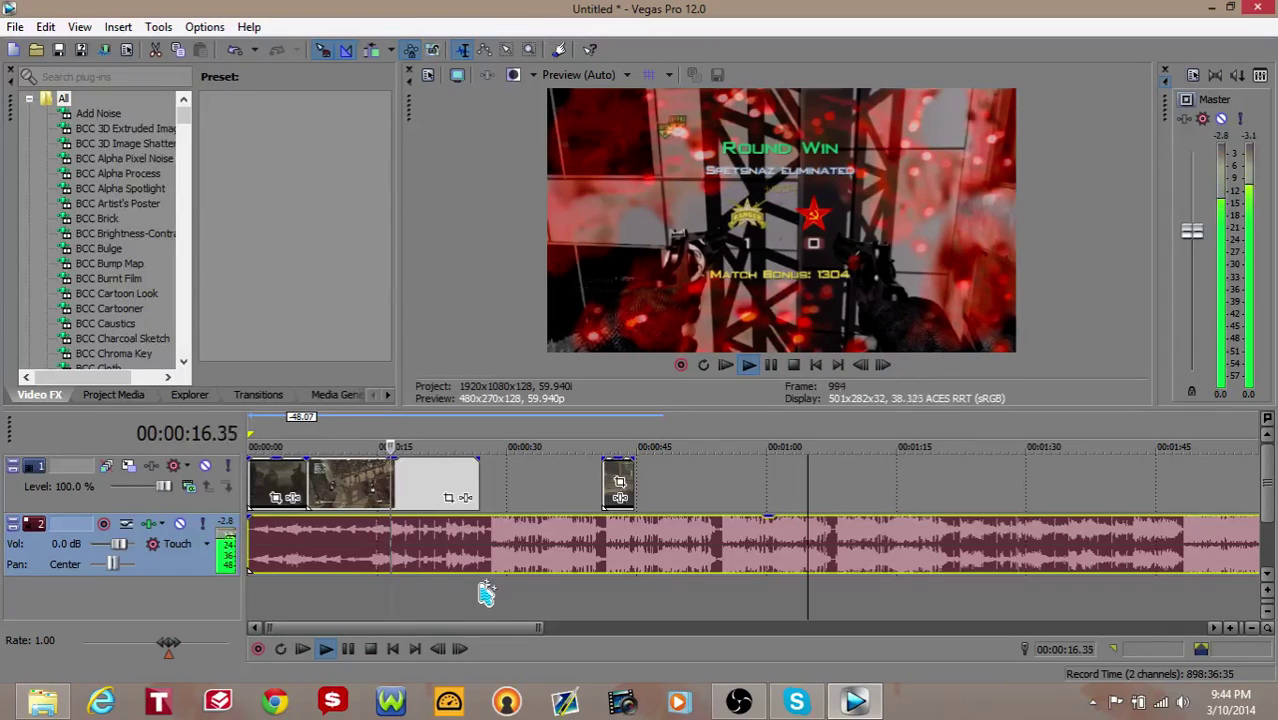
click(348, 648)
- Play the song from 00:01:43.09 to examine the section leading up to its next change
click(490, 552)
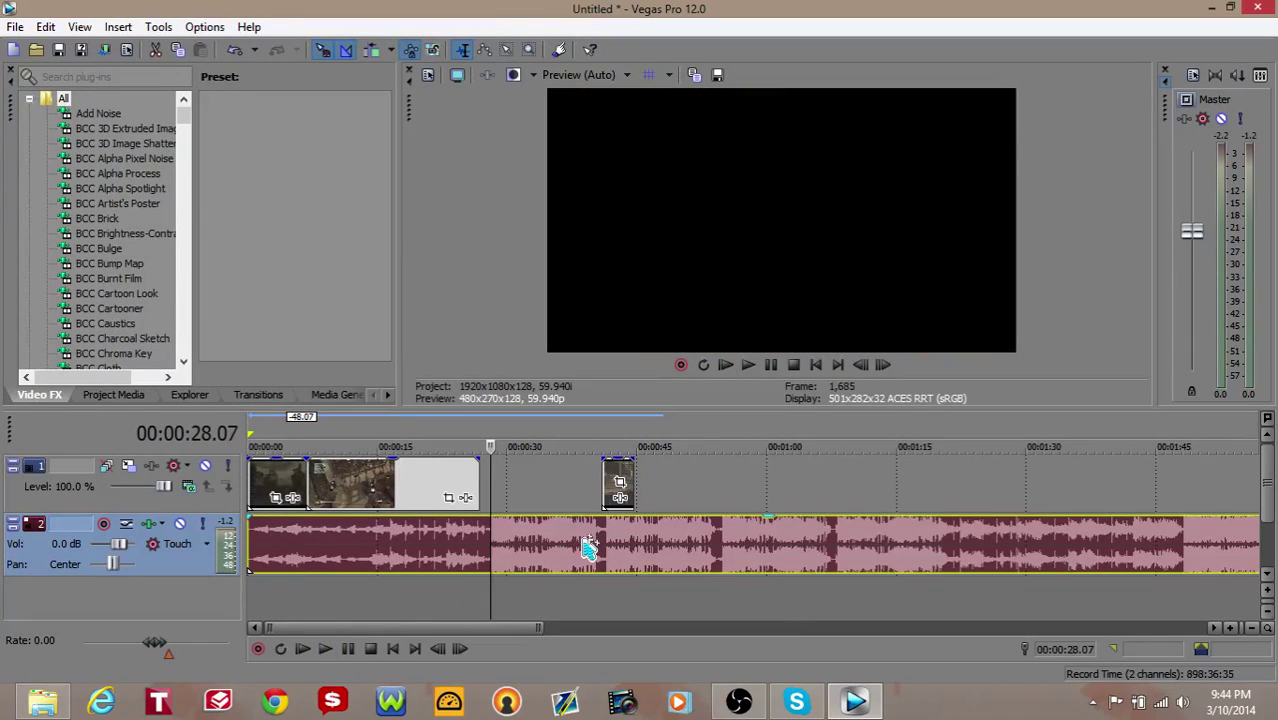
click(1141, 538)
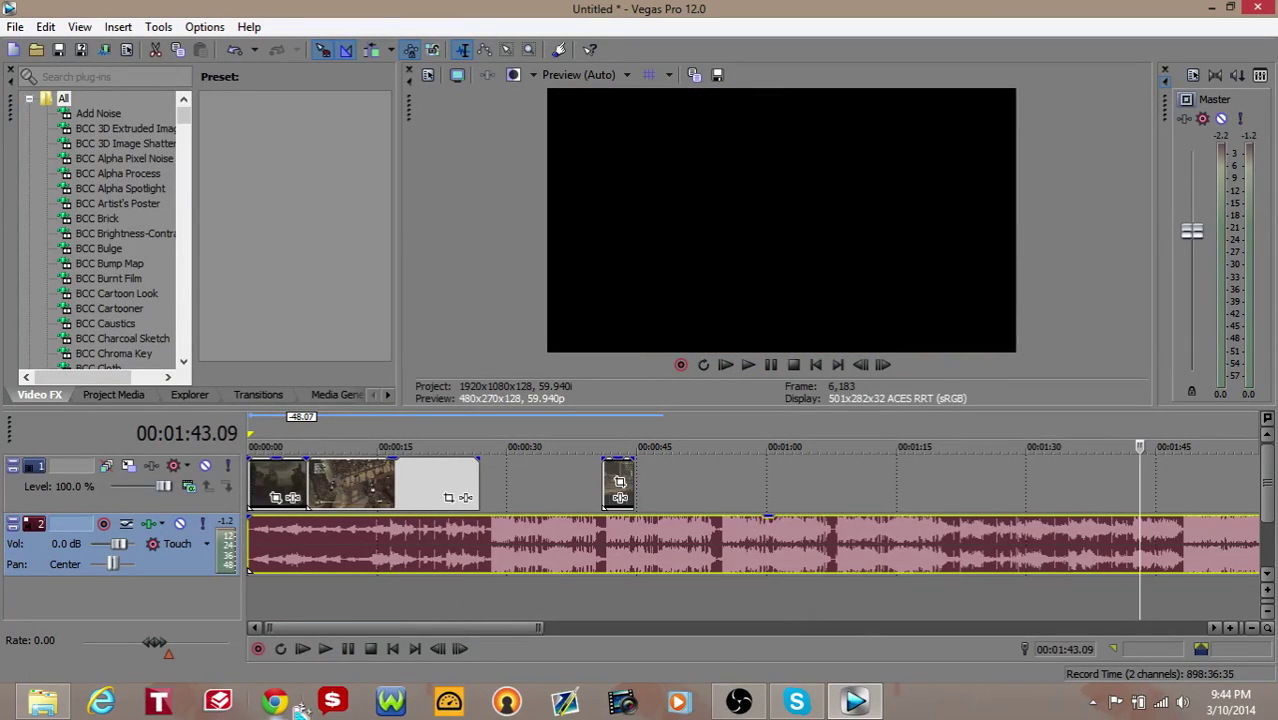
click(327, 650)
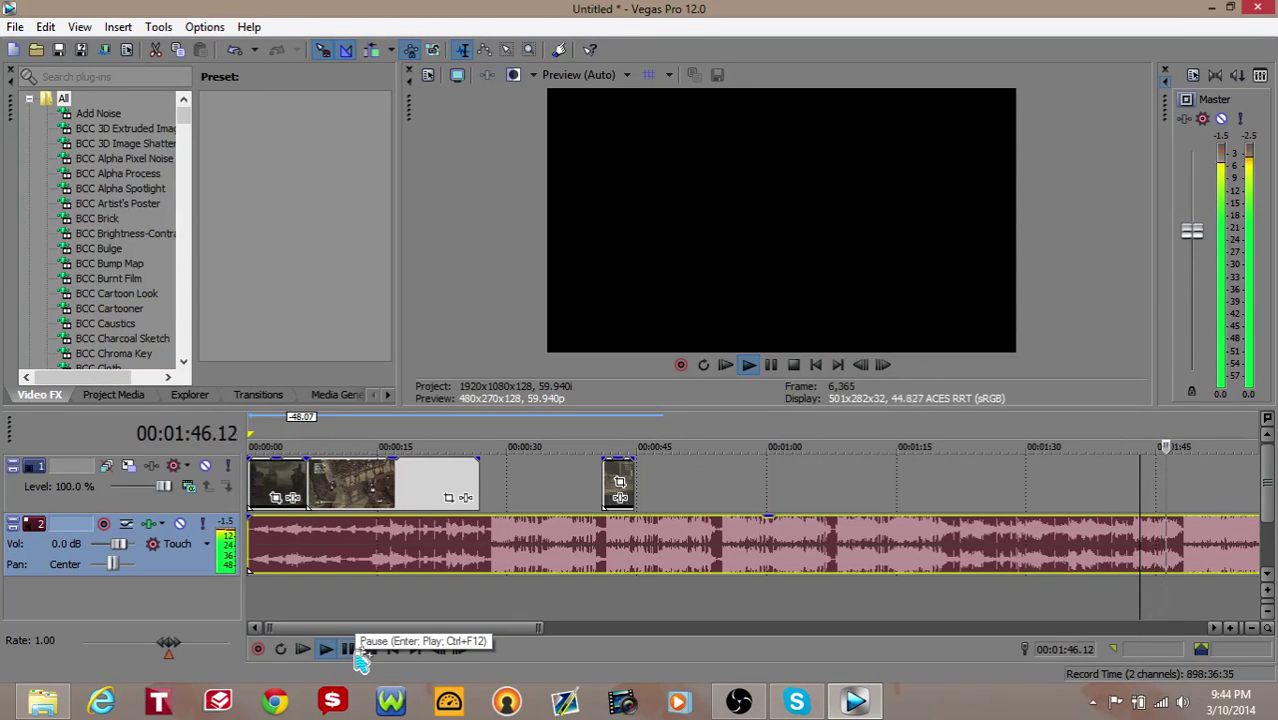
click(349, 649)
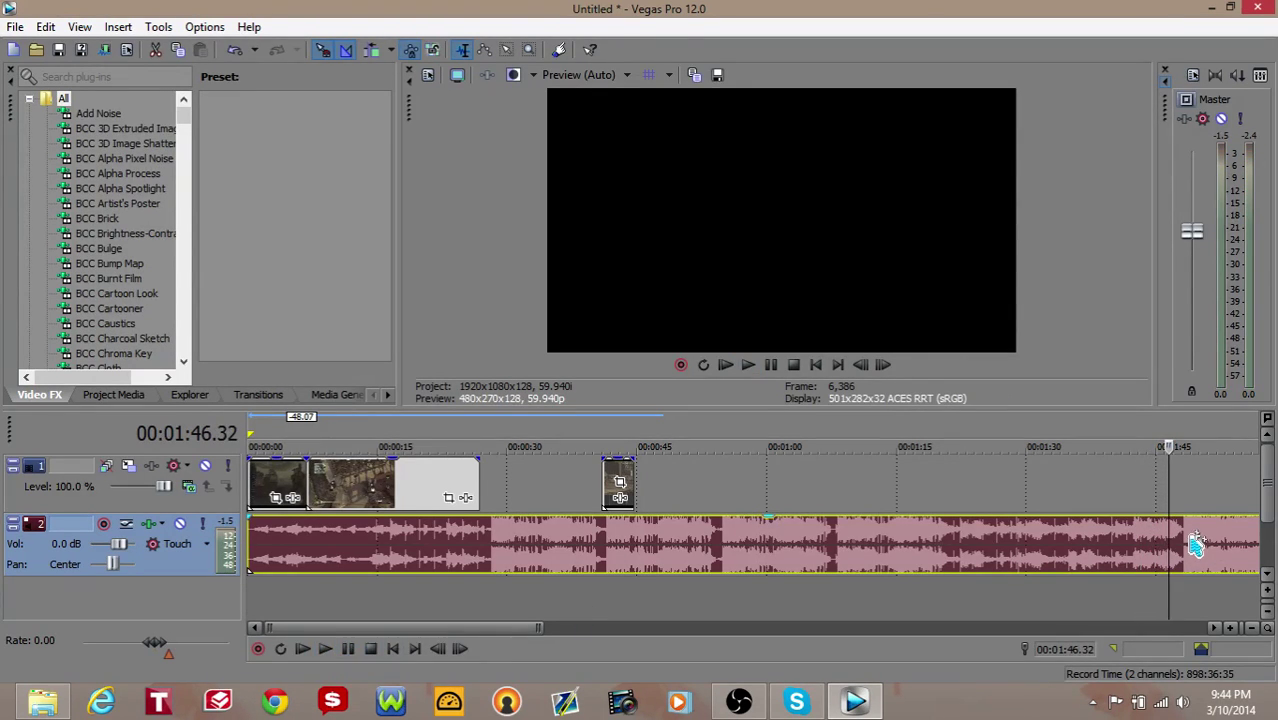
- Split the song at its drop, 00:01:48.14, and delete the part before it
scroll(1258, 565, up, 5)
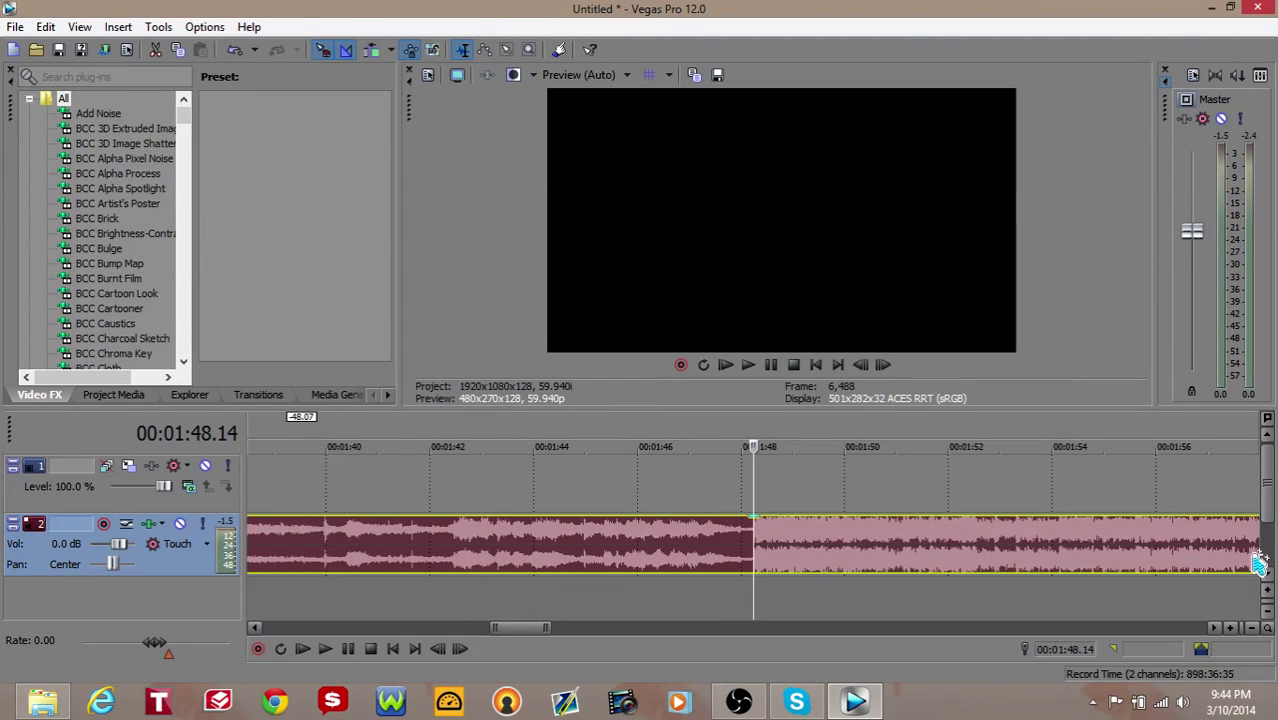
click(645, 560)
key(Delete)
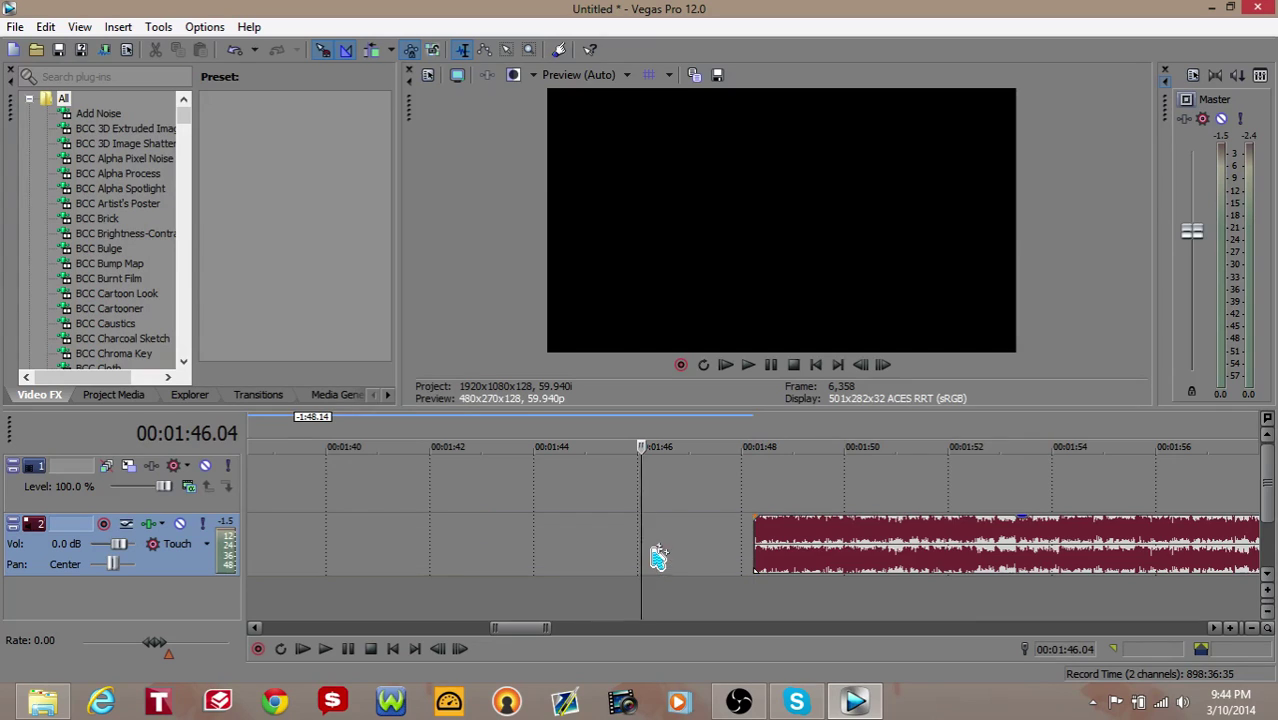
- Try starting the trimmed song at the gameplay clip's beginning, check the gameplay footage, and undo the song's move
scroll(680, 563, down, 6)
drag(653, 553, 474, 568)
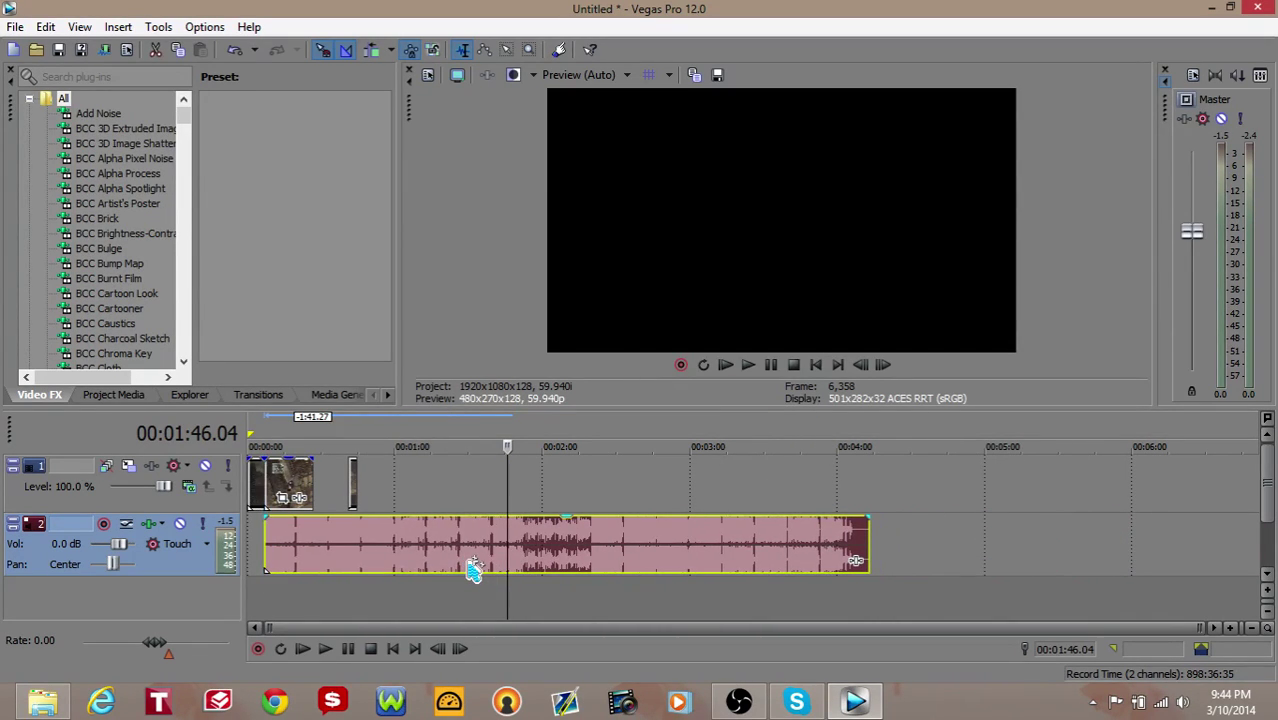
click(290, 490)
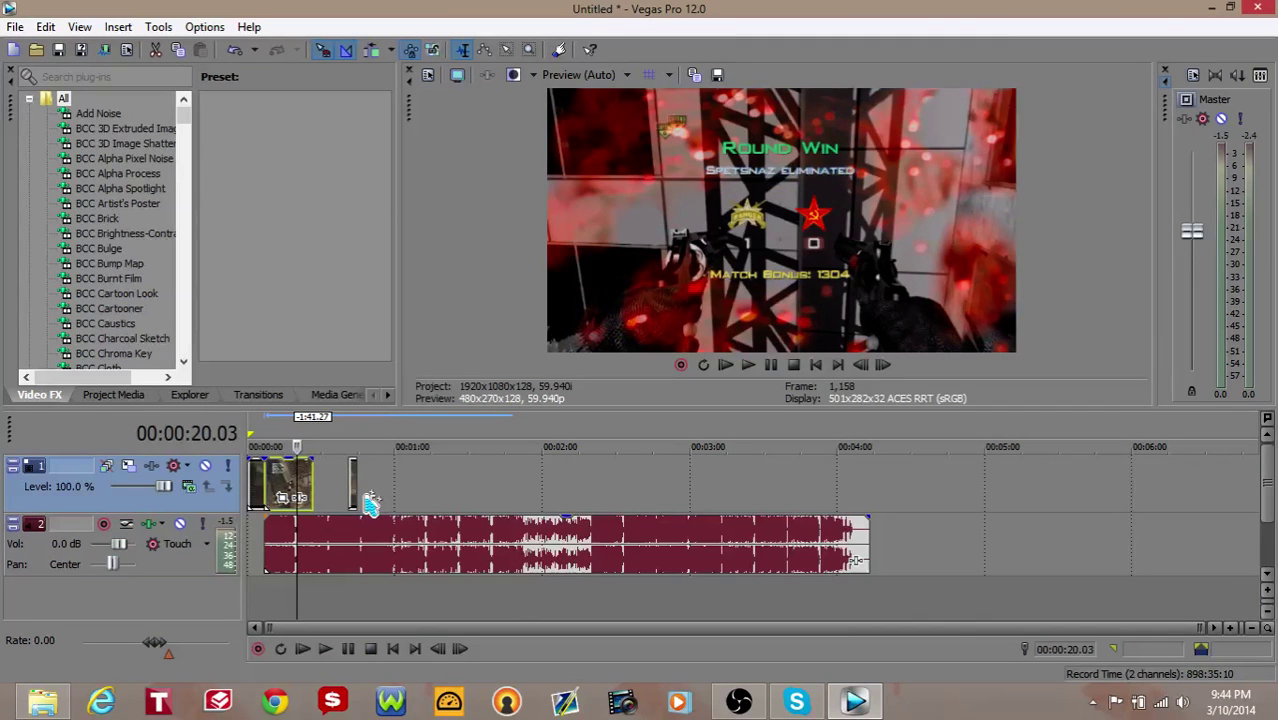
scroll(370, 503, up, 5)
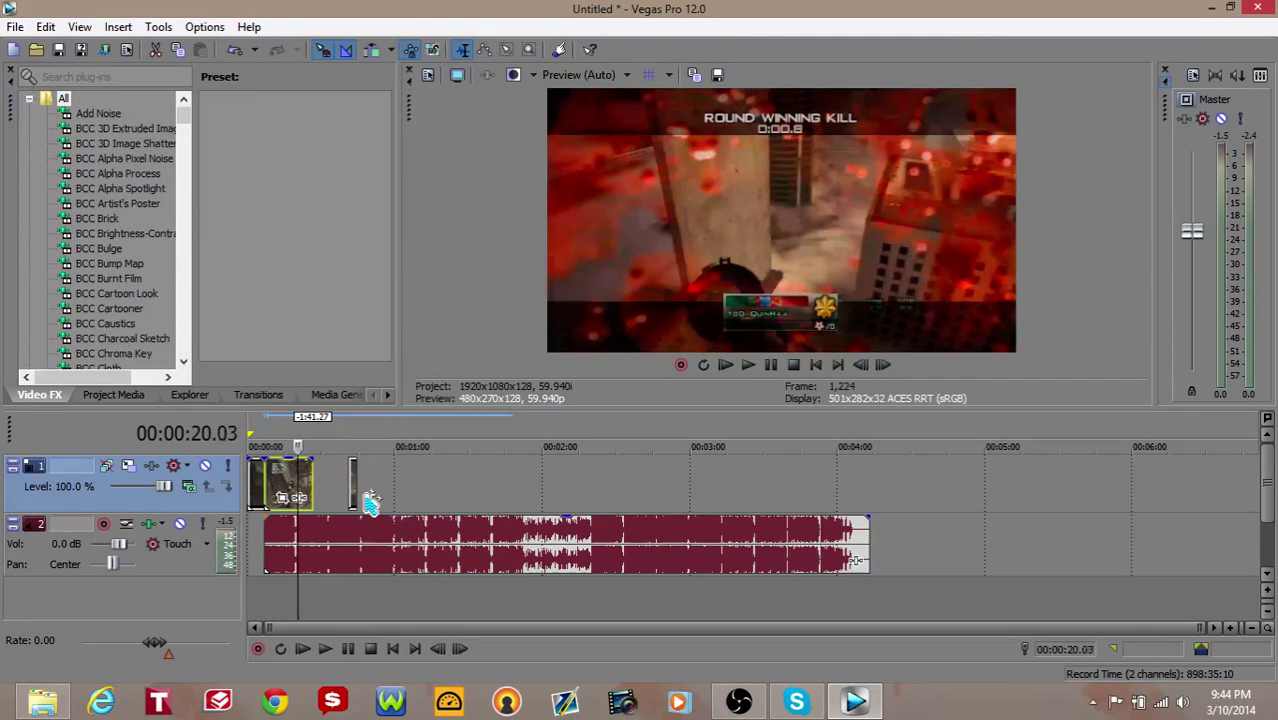
scroll(370, 503, up, 6)
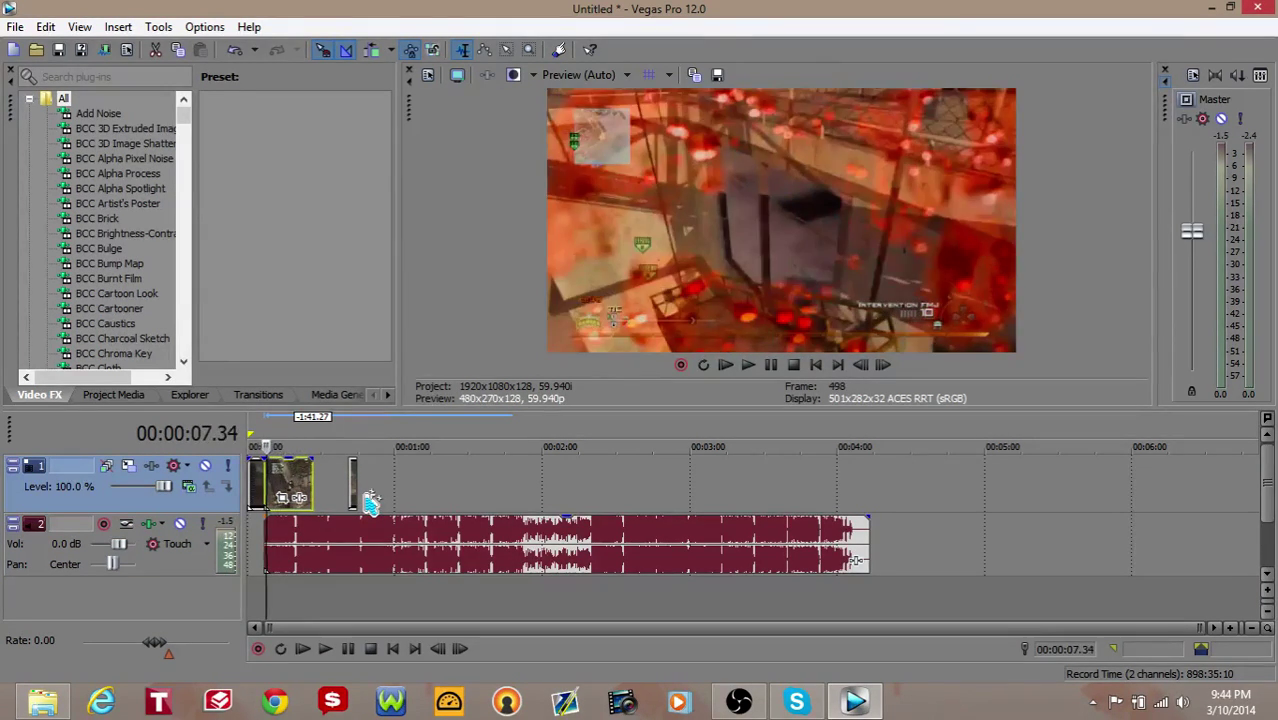
key(ctrl+z)
- Find the kill moment in the gameplay clip and split the clip there, at 00:00:12.26
click(285, 483)
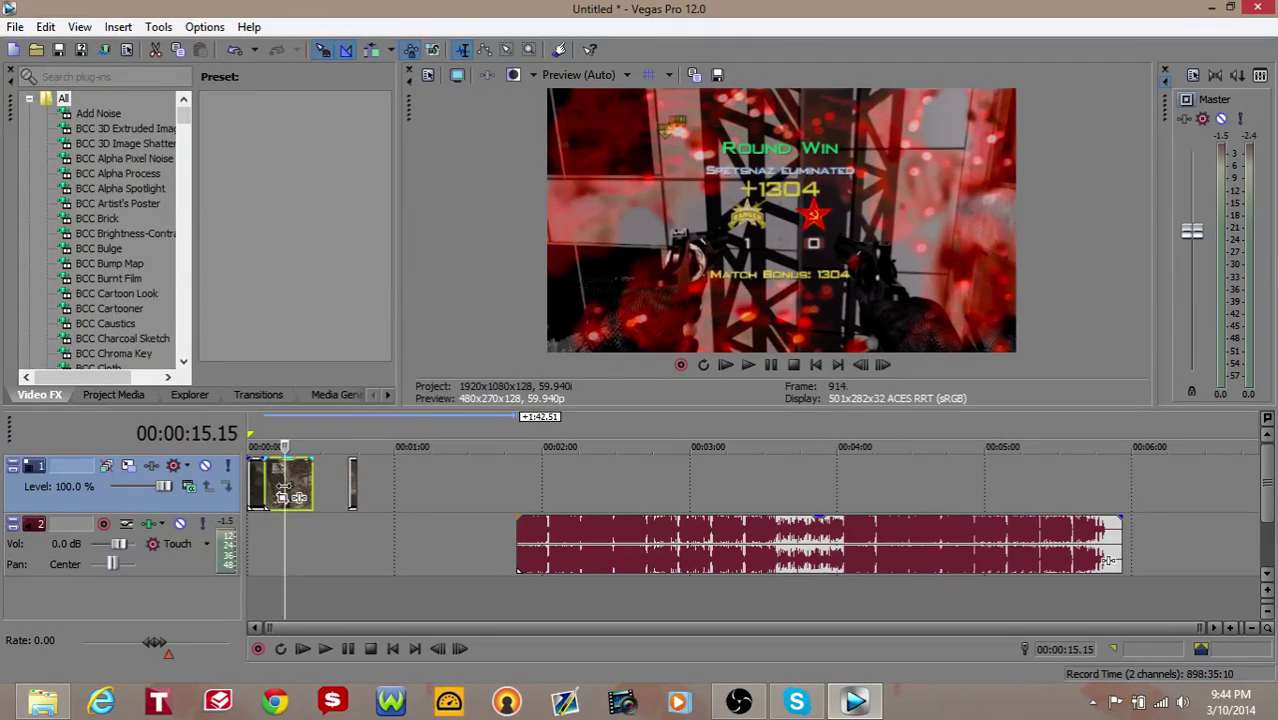
scroll(318, 528, up, 6)
scroll(318, 528, up, 5)
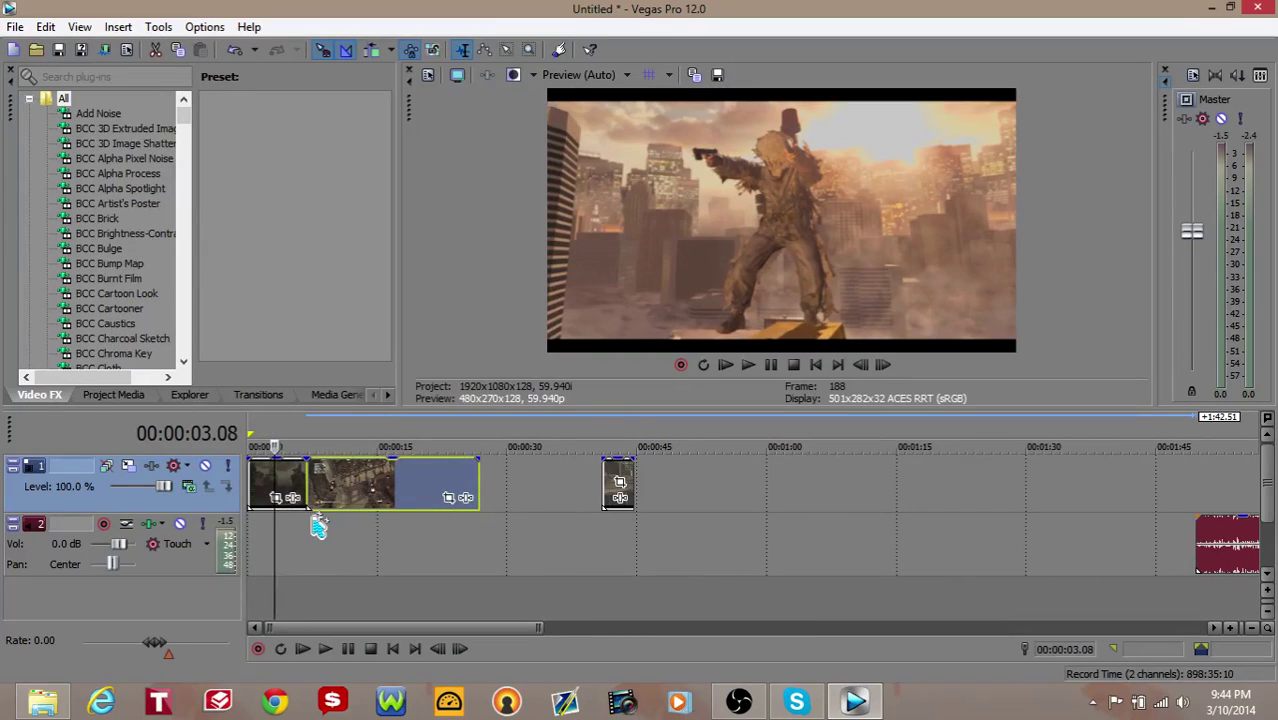
scroll(359, 506, down, 1)
scroll(360, 505, down, 5)
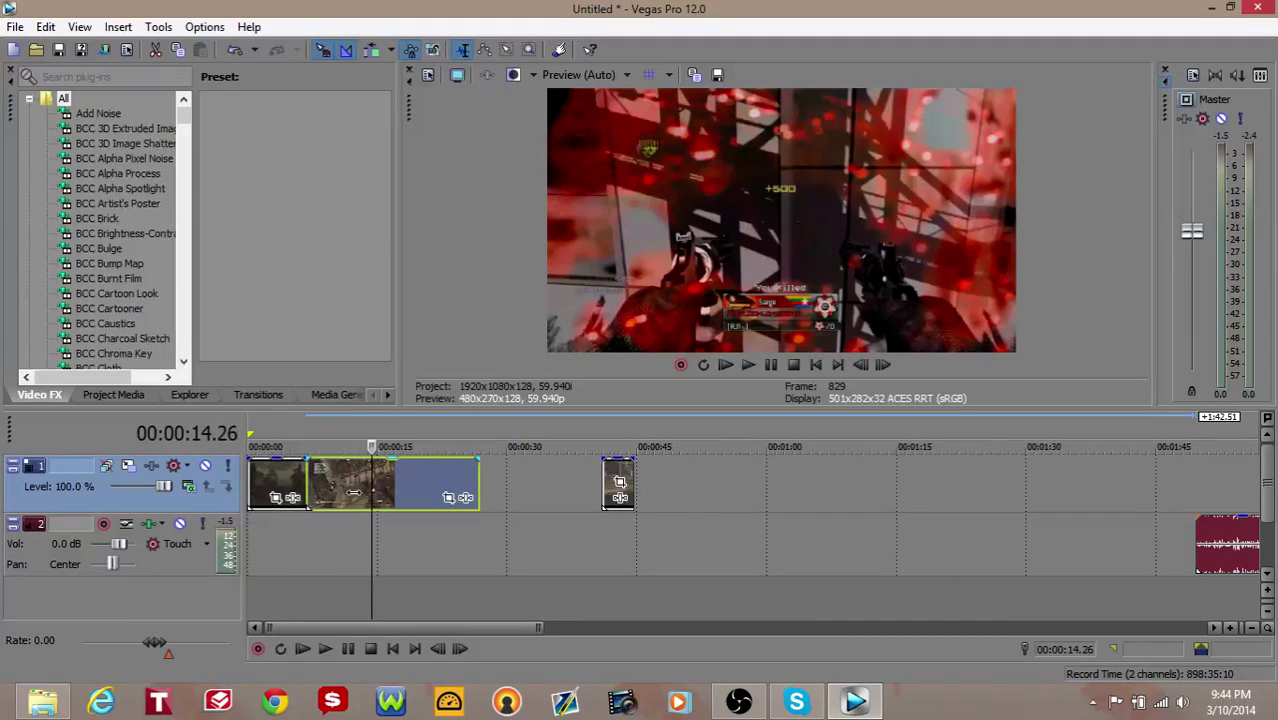
scroll(360, 505, down, 5)
scroll(360, 505, up, 8)
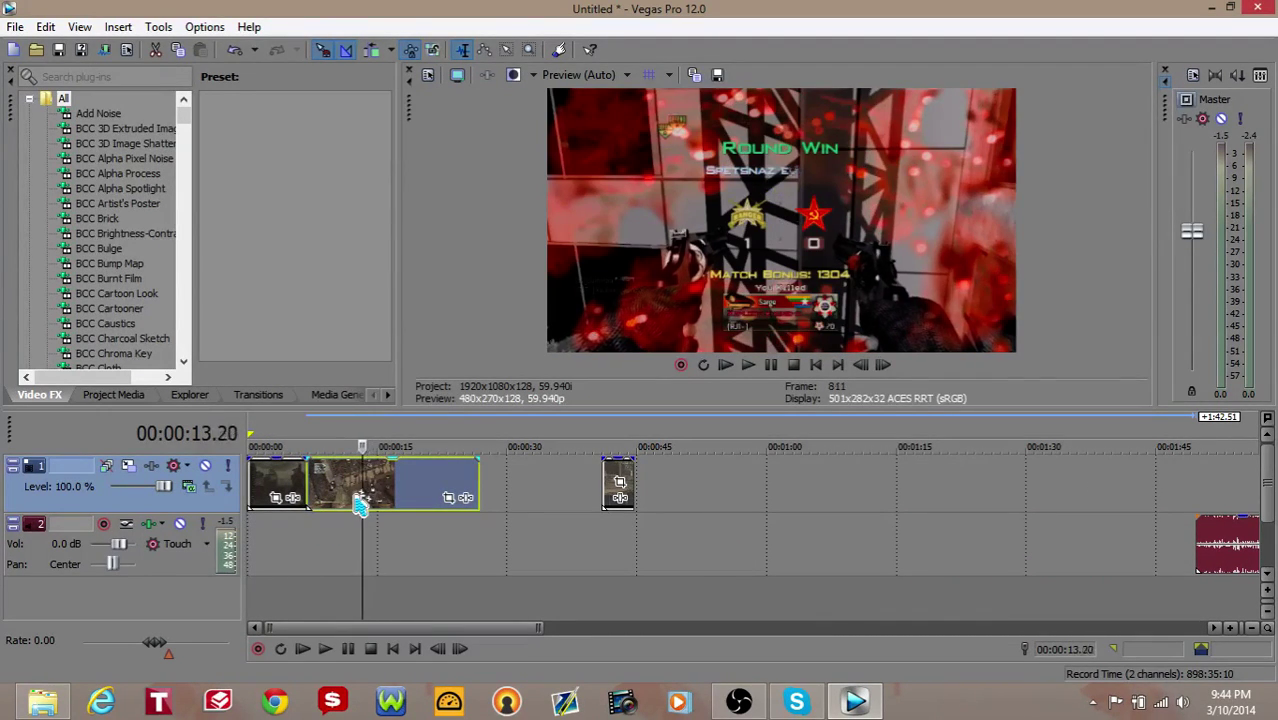
scroll(360, 505, down, 1)
scroll(360, 505, down, 3)
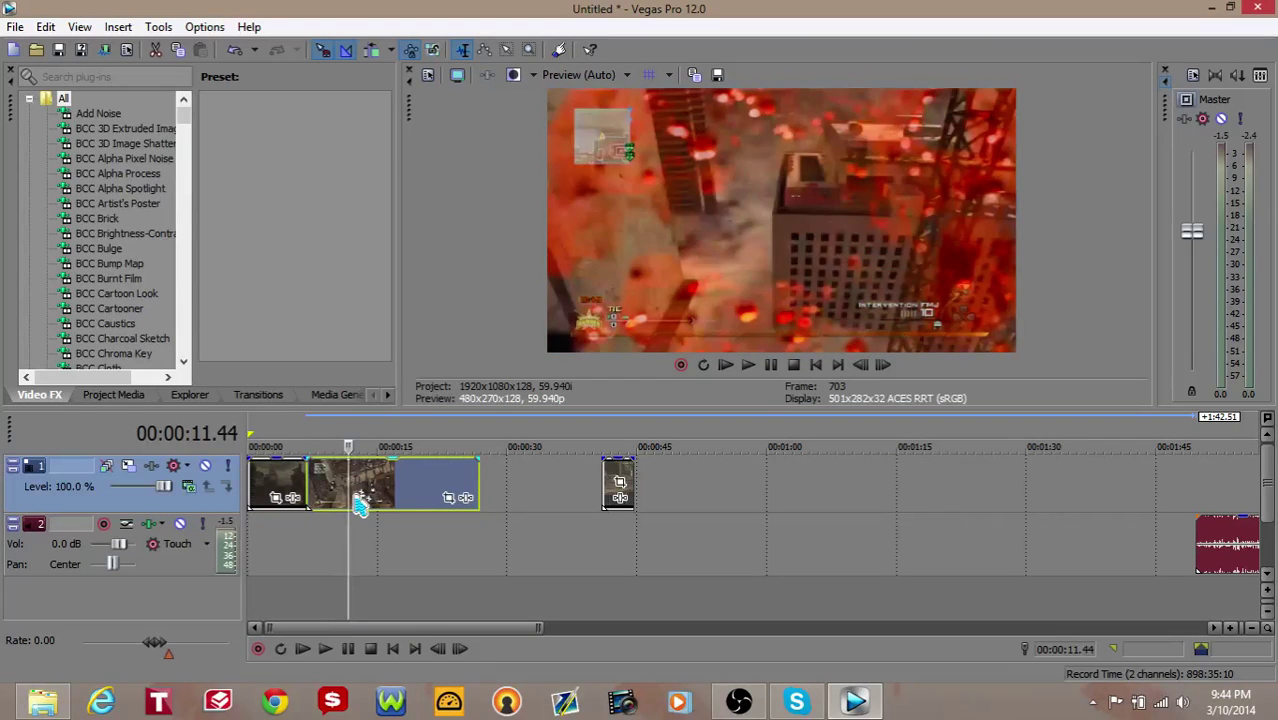
scroll(353, 493, down, 2)
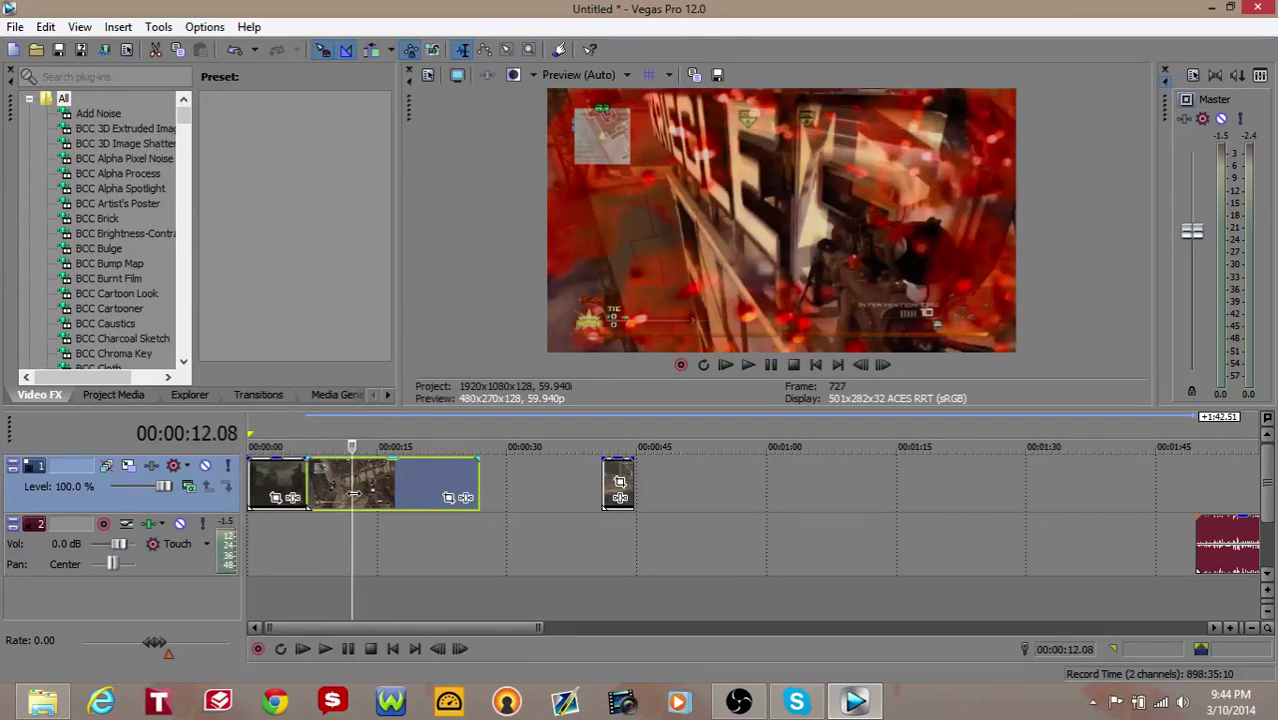
scroll(353, 493, down, 1)
scroll(353, 493, up, 1)
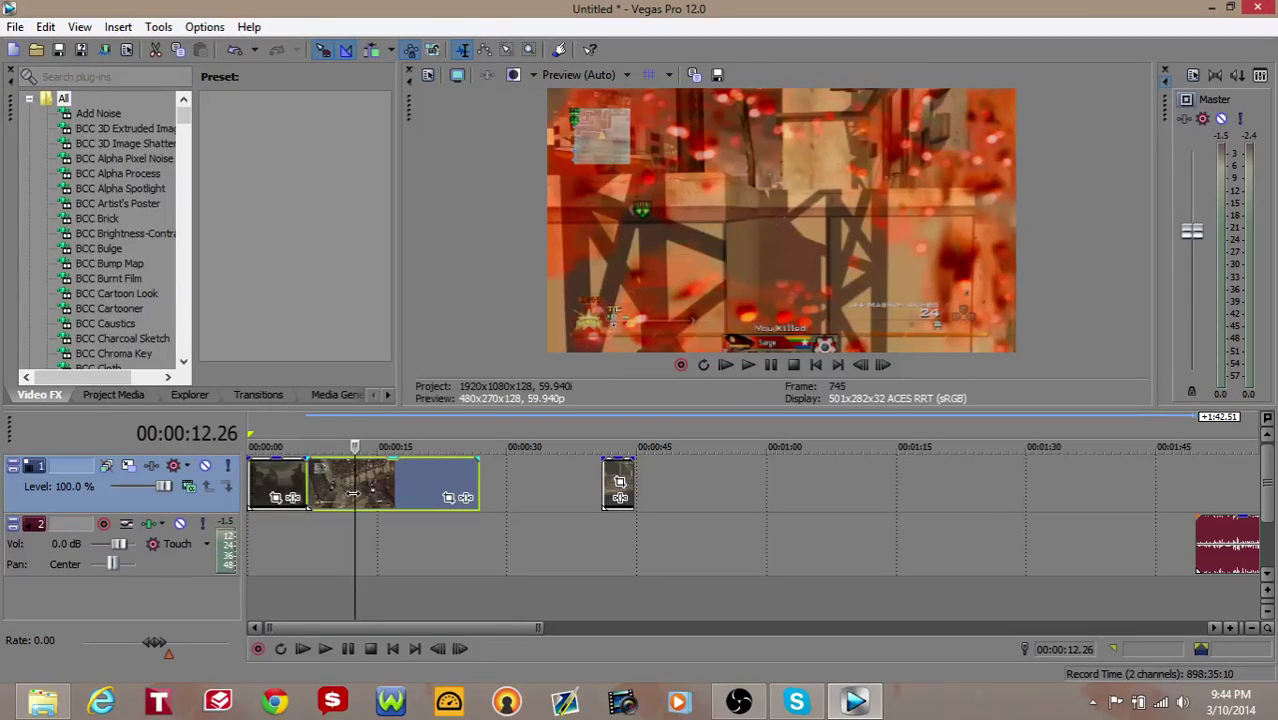
scroll(353, 493, up, 1)
key(s)
- Split the remaining gameplay at the round-winning killcam, 00:00:22.15, and delete the section between the two cuts
click(380, 498)
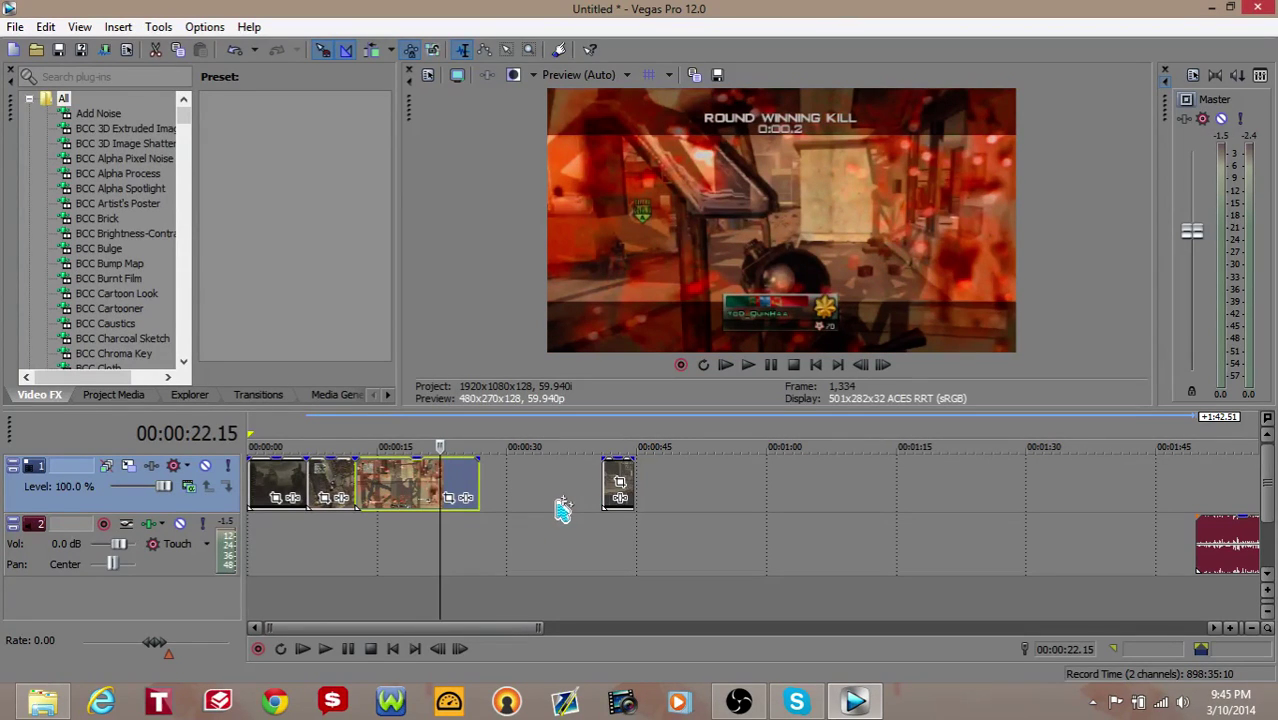
key(s)
click(376, 488)
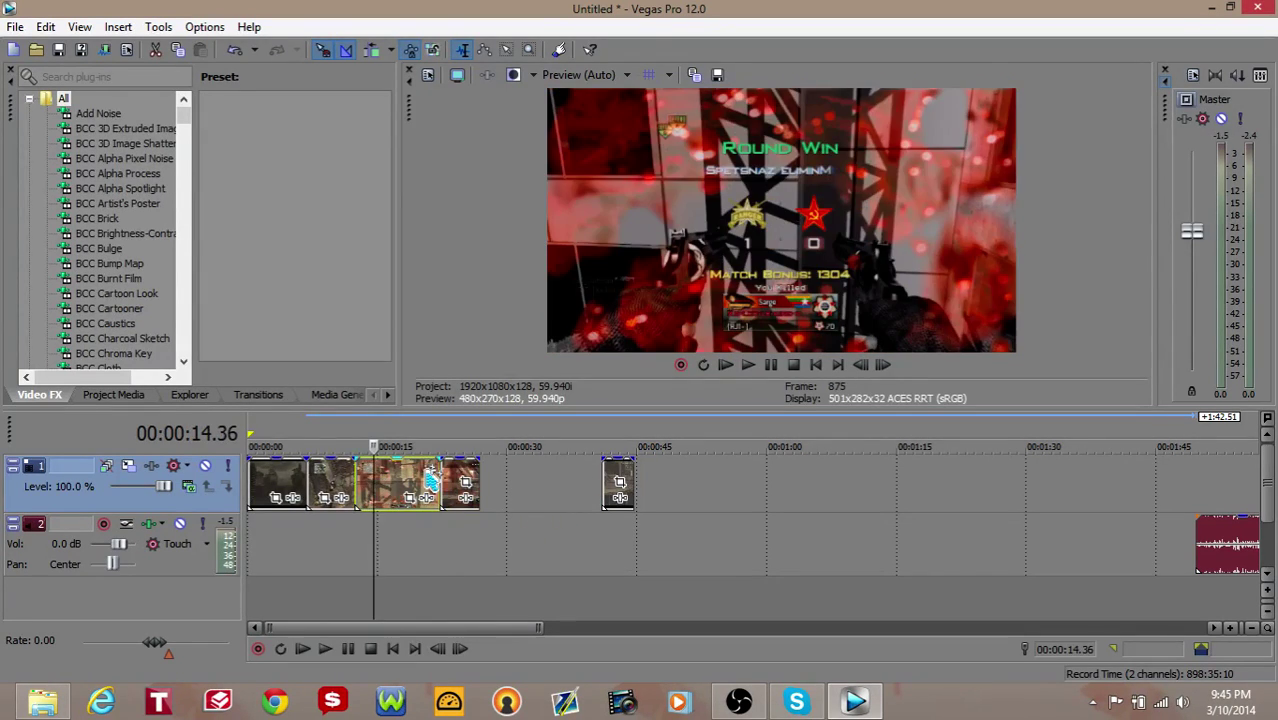
key(Delete)
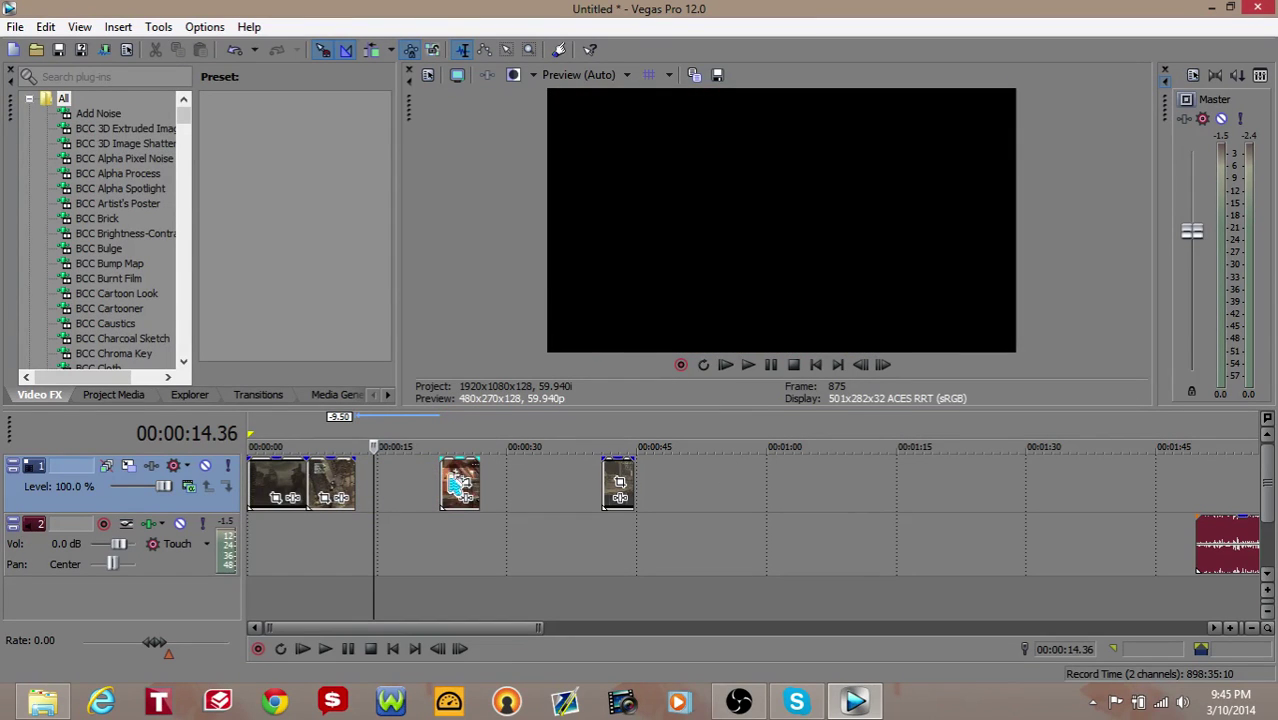
- Close the gaps by moving the killcam clip against the first gameplay part and the rooftop scene directly behind it
drag(462, 483, 378, 483)
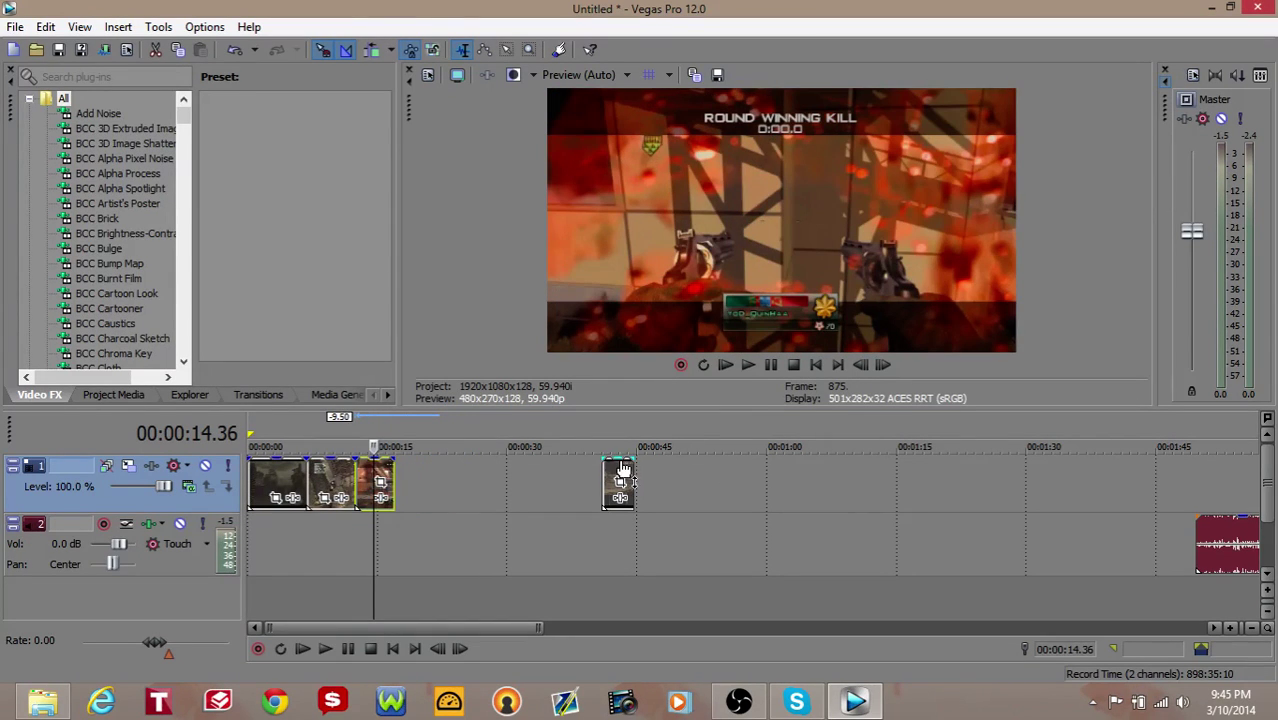
drag(621, 478, 420, 508)
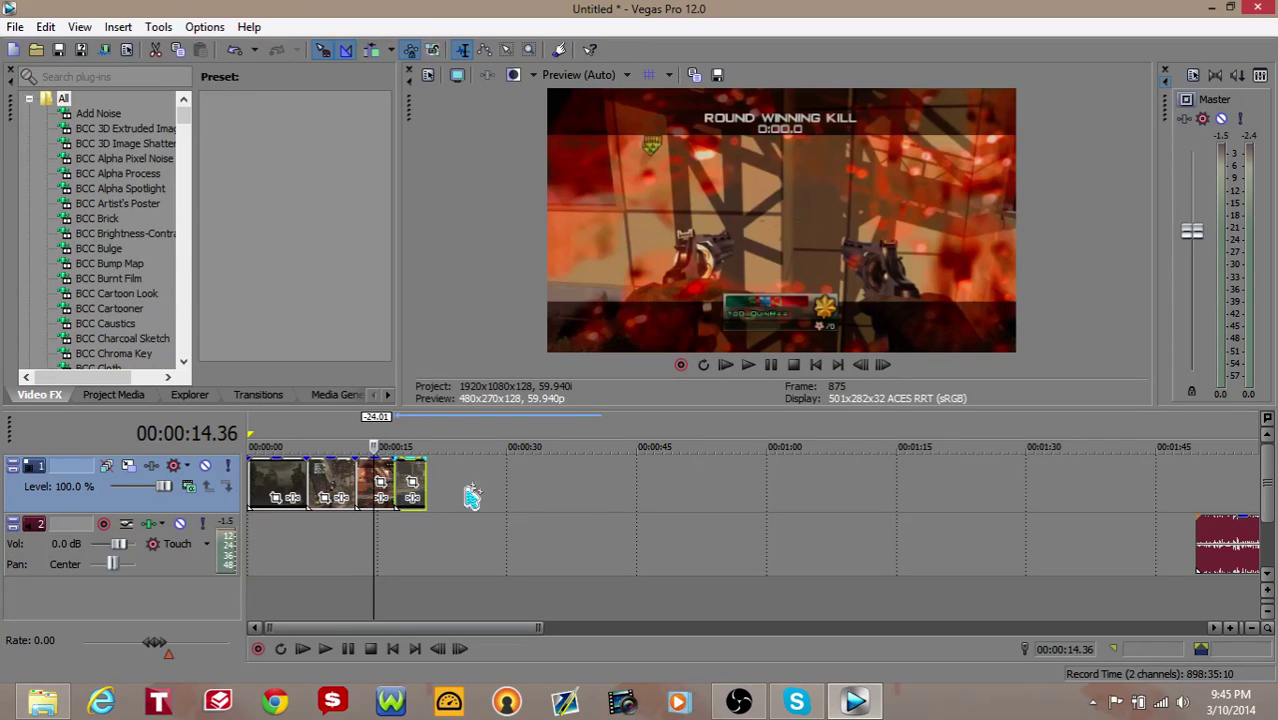
- Place the song's drop on the gameplay cut at 00:00:12.26, with its start extended to the timeline's beginning, and play the montage
drag(1228, 541, 249, 543)
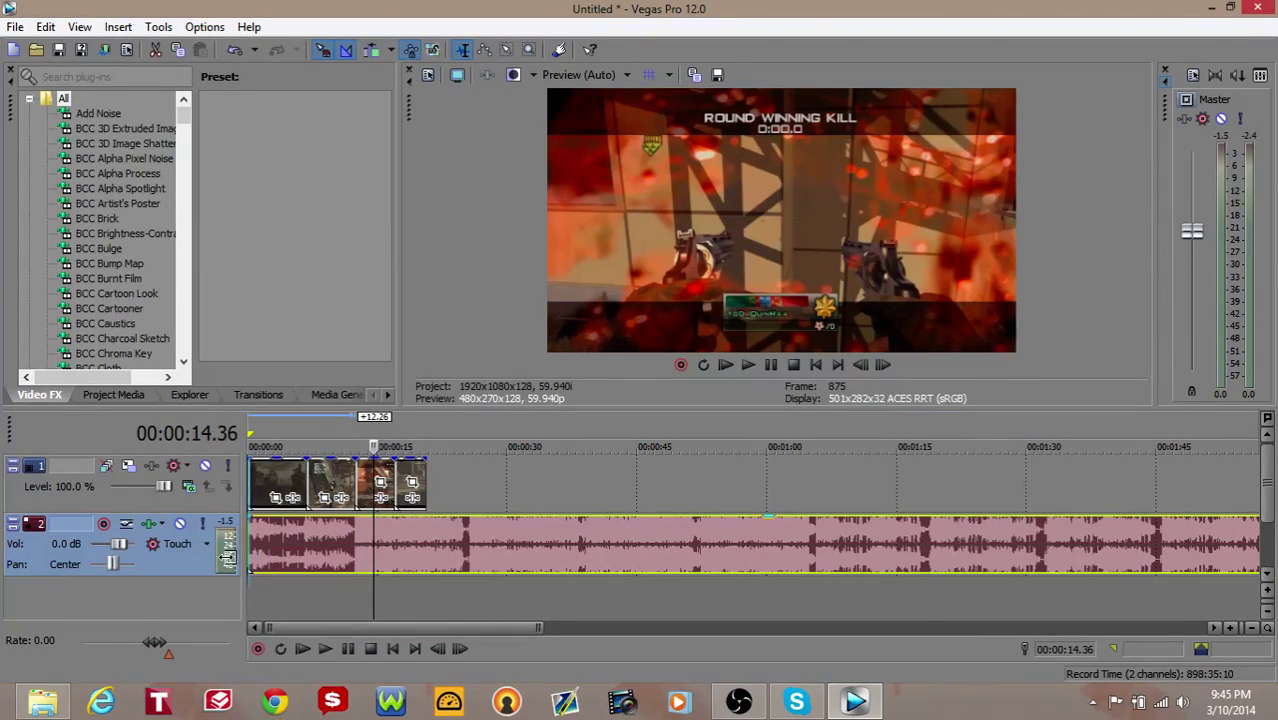
click(314, 650)
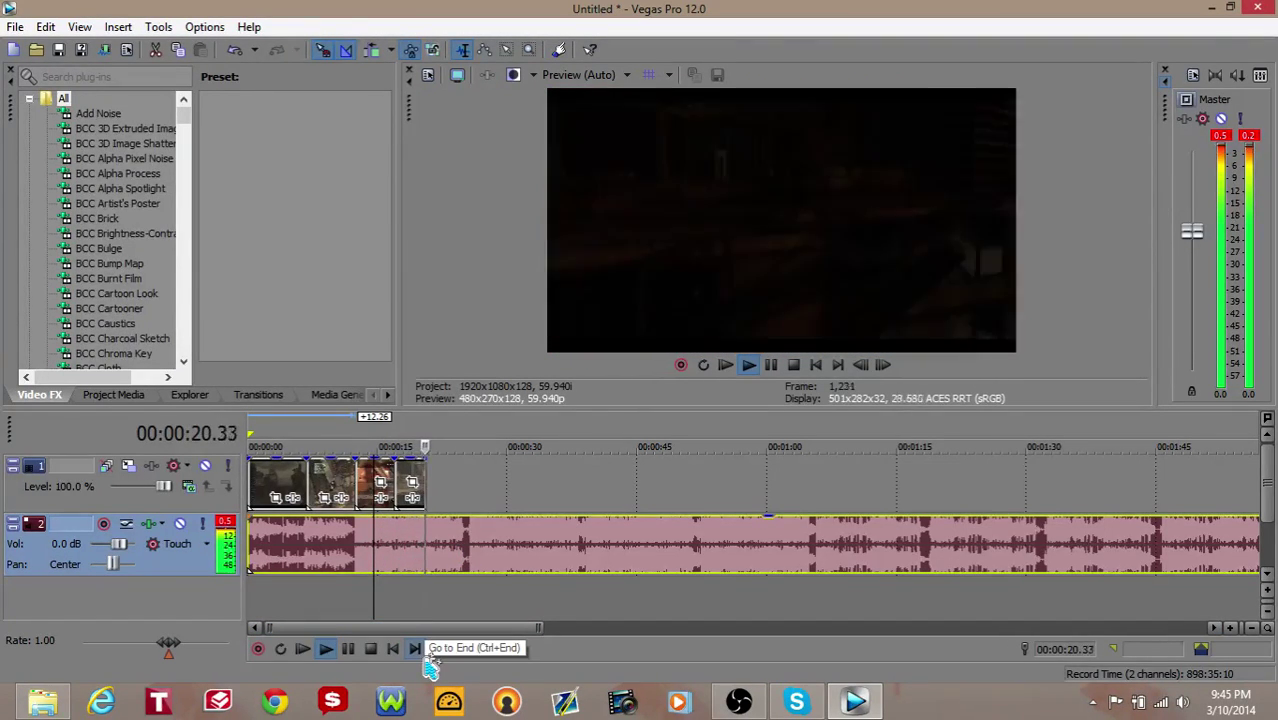
click(348, 650)
- Group the first gameplay part and the killcam clip together
click(347, 487)
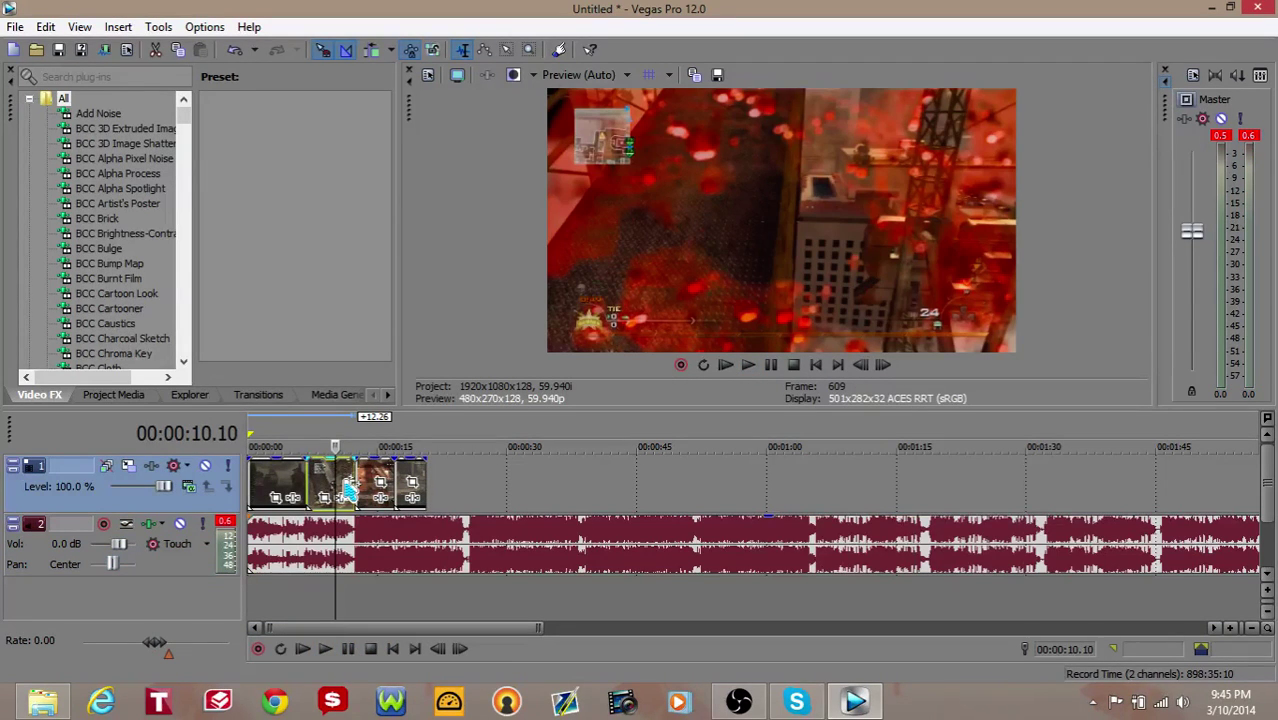
right_click(372, 482)
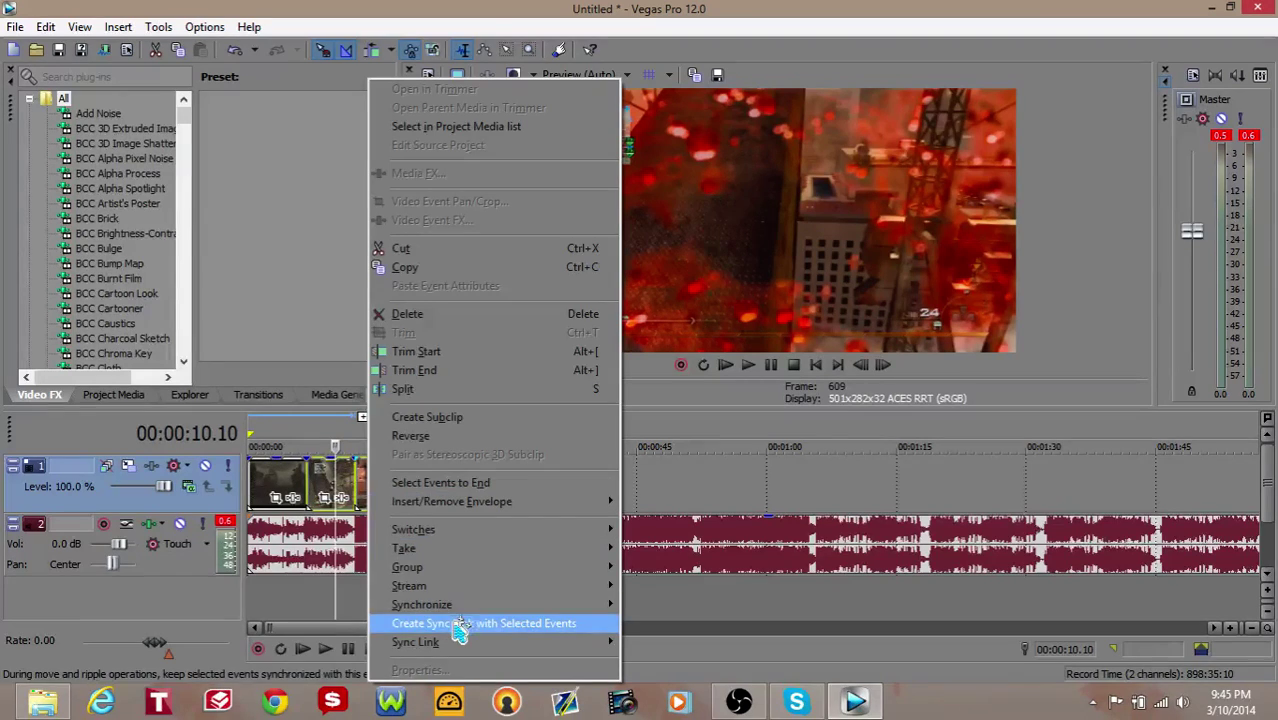
mouse_move(551, 571)
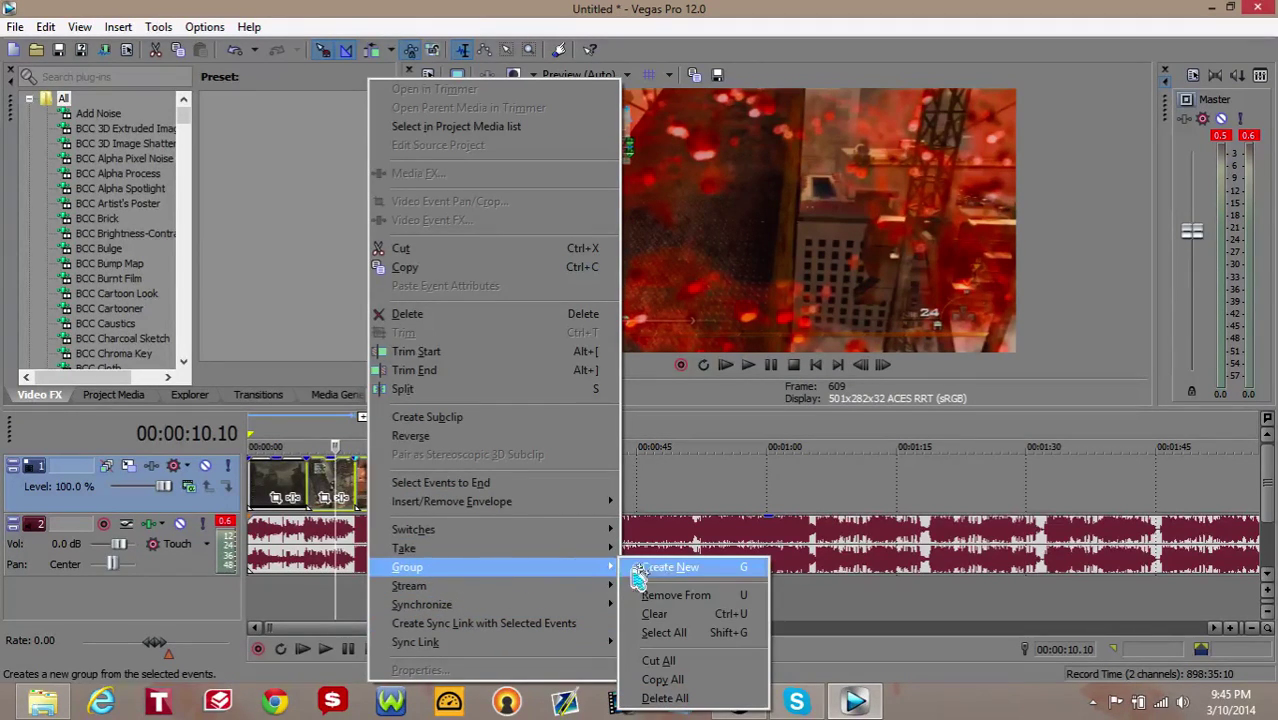
click(668, 570)
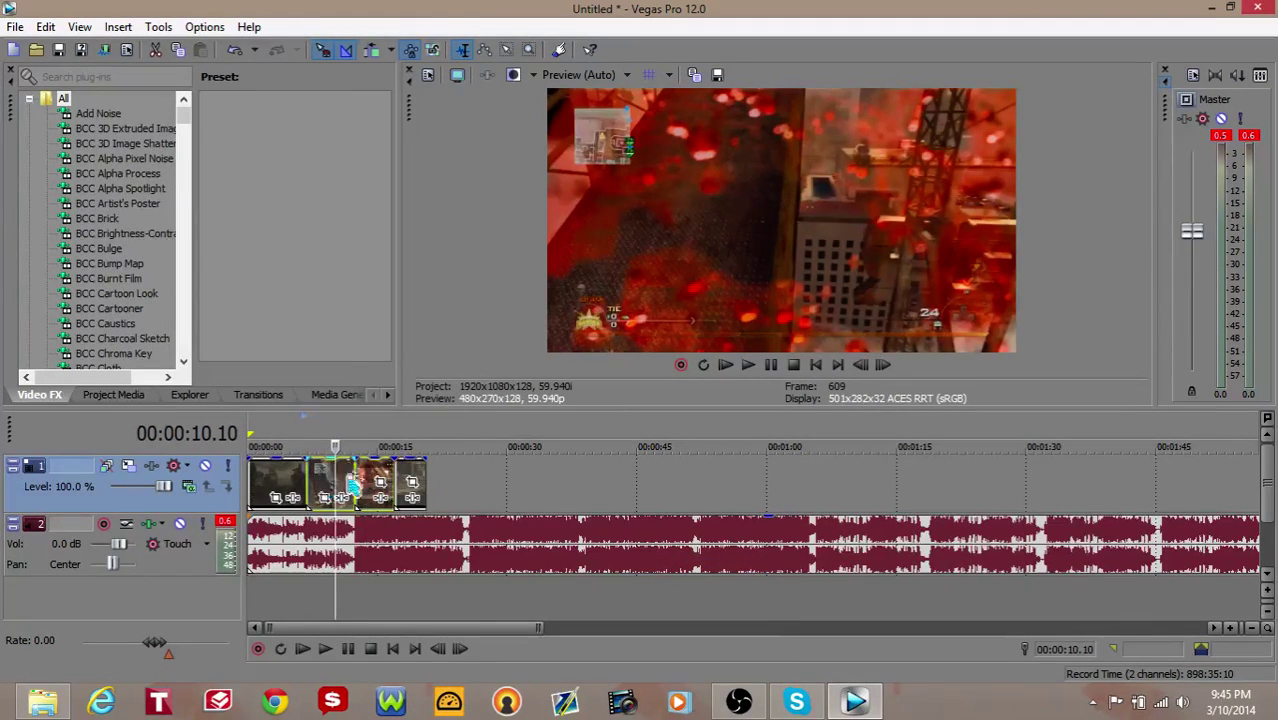
- Rearrange the clips so the rooftop scene follows the opening cinematic and the grouped gameplay clips come after it
drag(352, 485, 533, 500)
drag(413, 480, 322, 482)
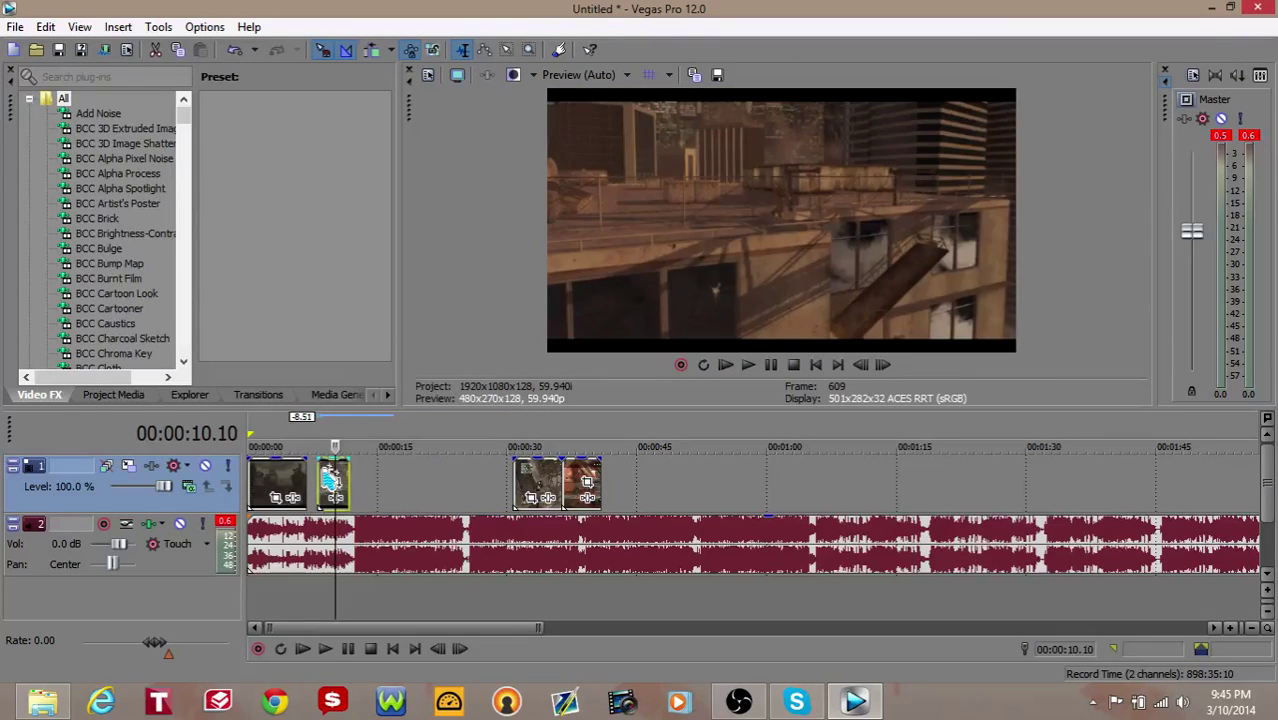
drag(506, 490, 358, 487)
- Shift the song so its drop lands on the gameplay cut at 00:00:15.02, and extend its start back to the timeline's beginning
drag(390, 540, 416, 550)
scroll(416, 545, up, 4)
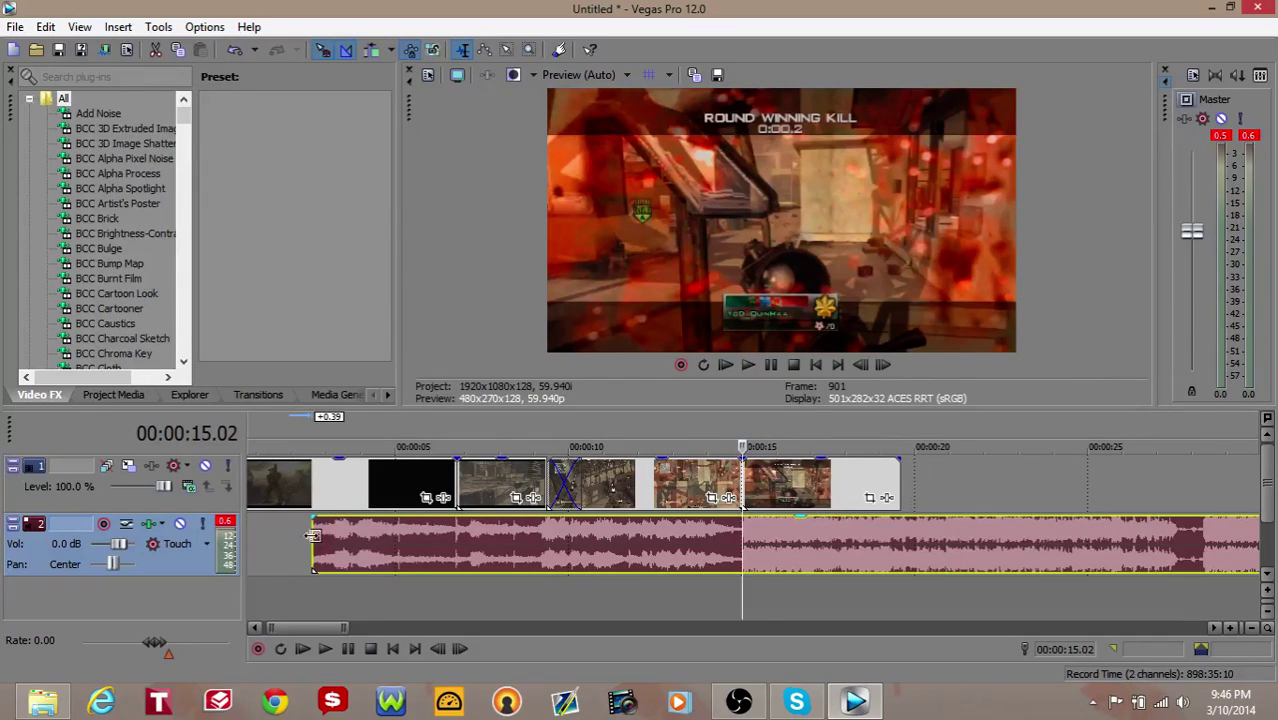
drag(312, 537, 274, 585)
- Play the rearranged montage from the beginning to check its opening with the song
click(303, 648)
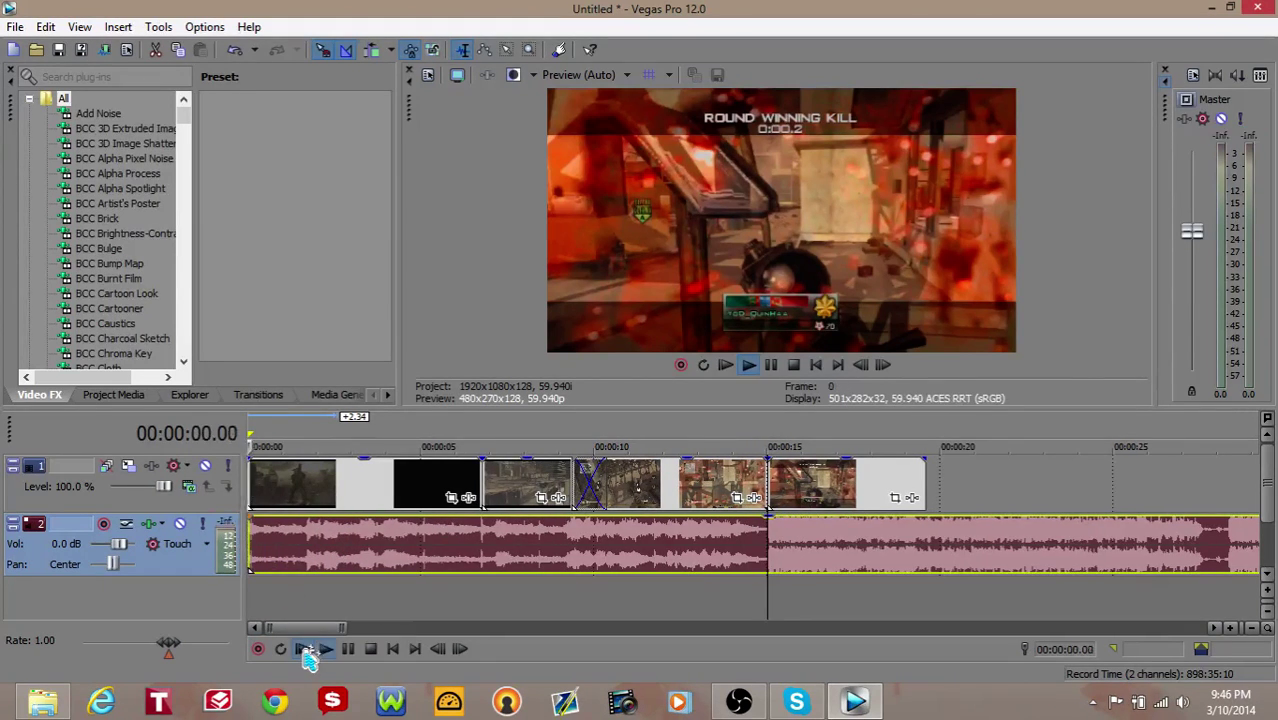
scroll(370, 625, down, 4)
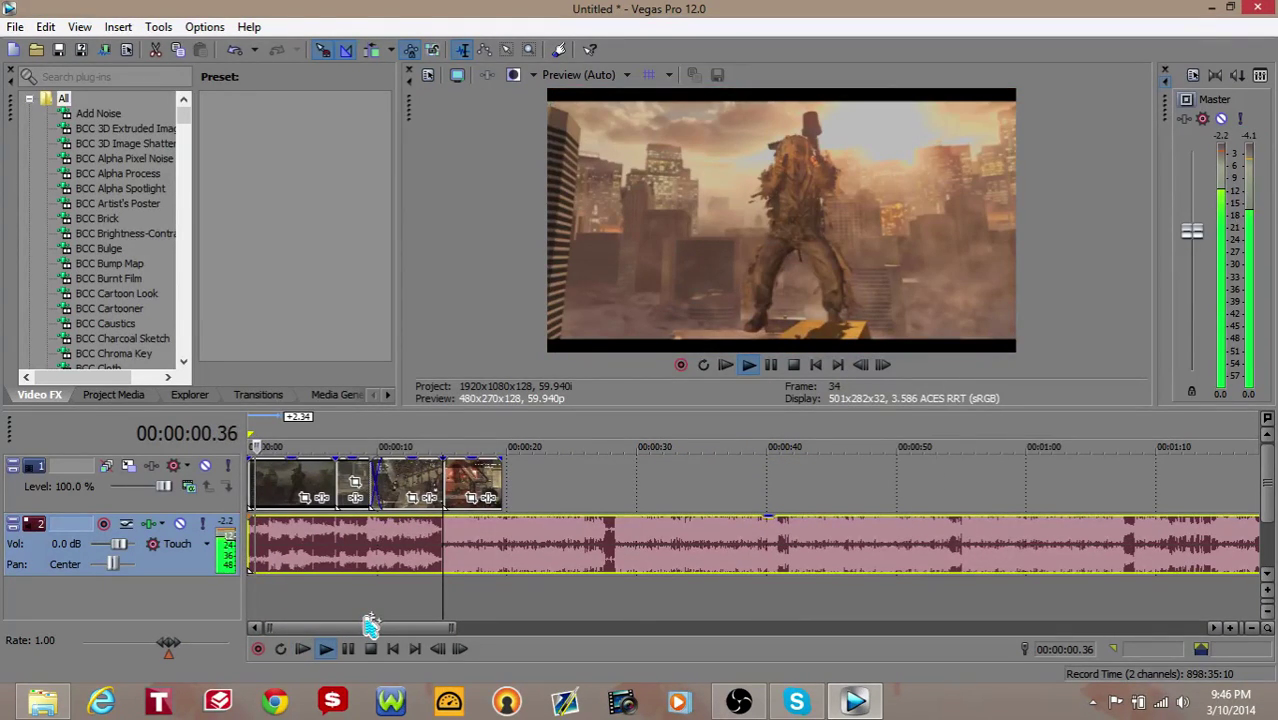
click(347, 648)
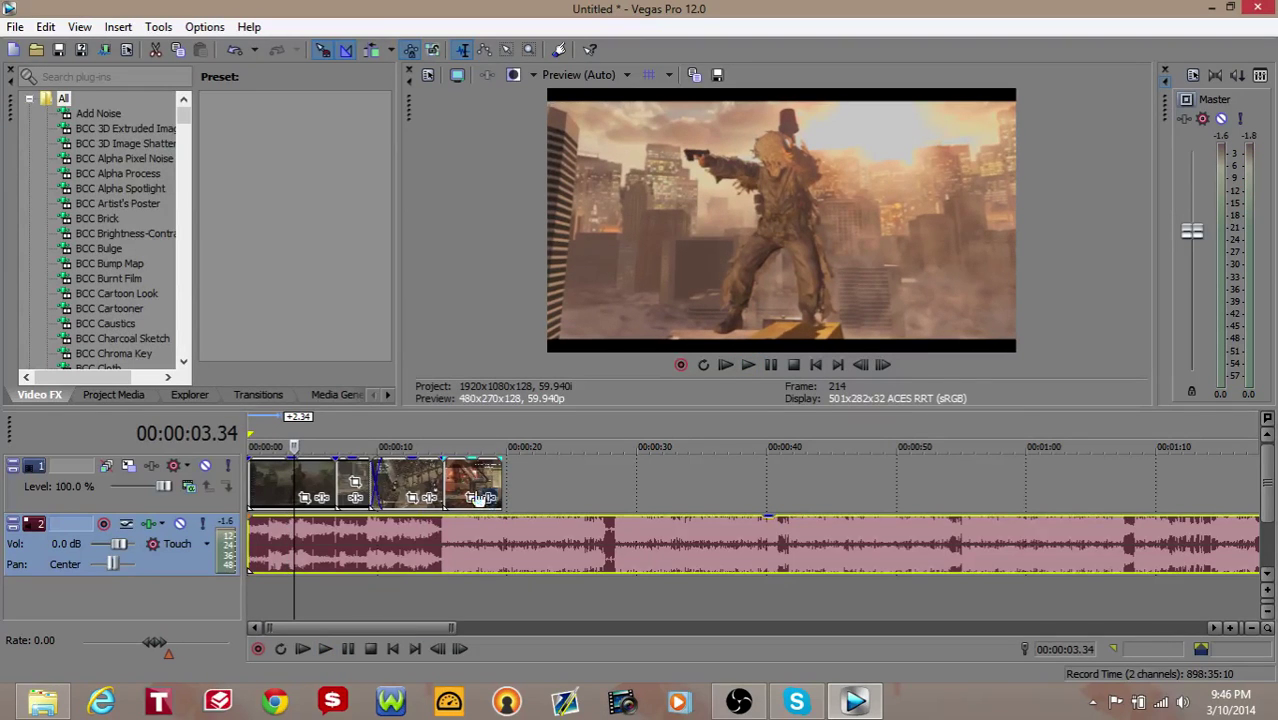
- Move the gameplay group to the rooftop scene's end without an overlap, and shift the song's drop to the gameplay cut at 00:00:16.02
drag(478, 498, 423, 498)
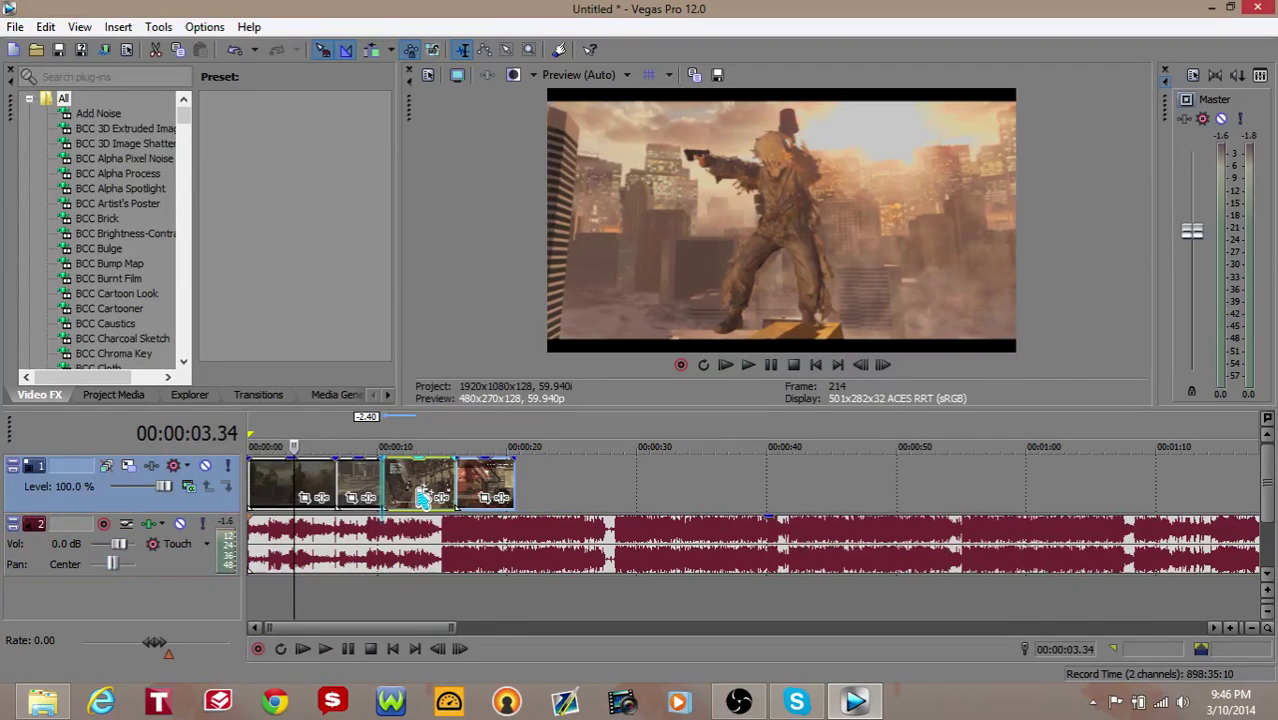
drag(443, 562, 470, 556)
click(455, 527)
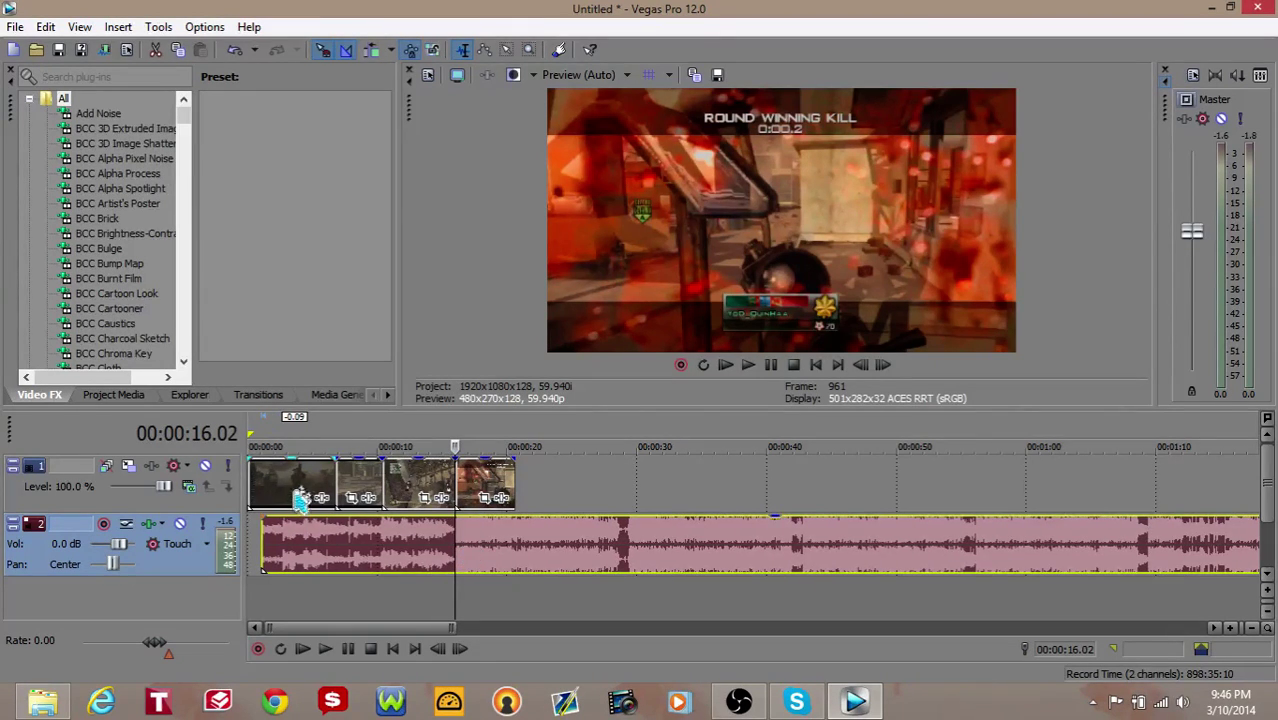
- Extend the realigned song's start back to the beginning of the timeline
click(266, 540)
drag(262, 540, 249, 541)
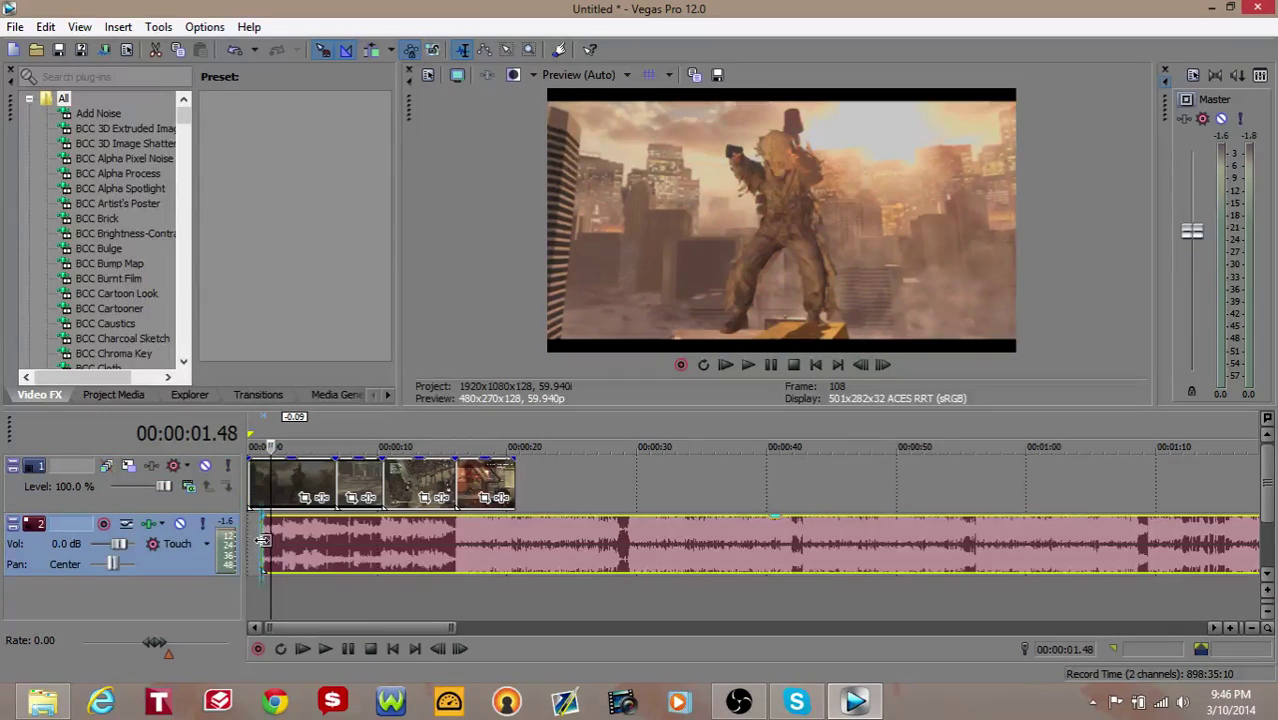
key(ctrl+z)
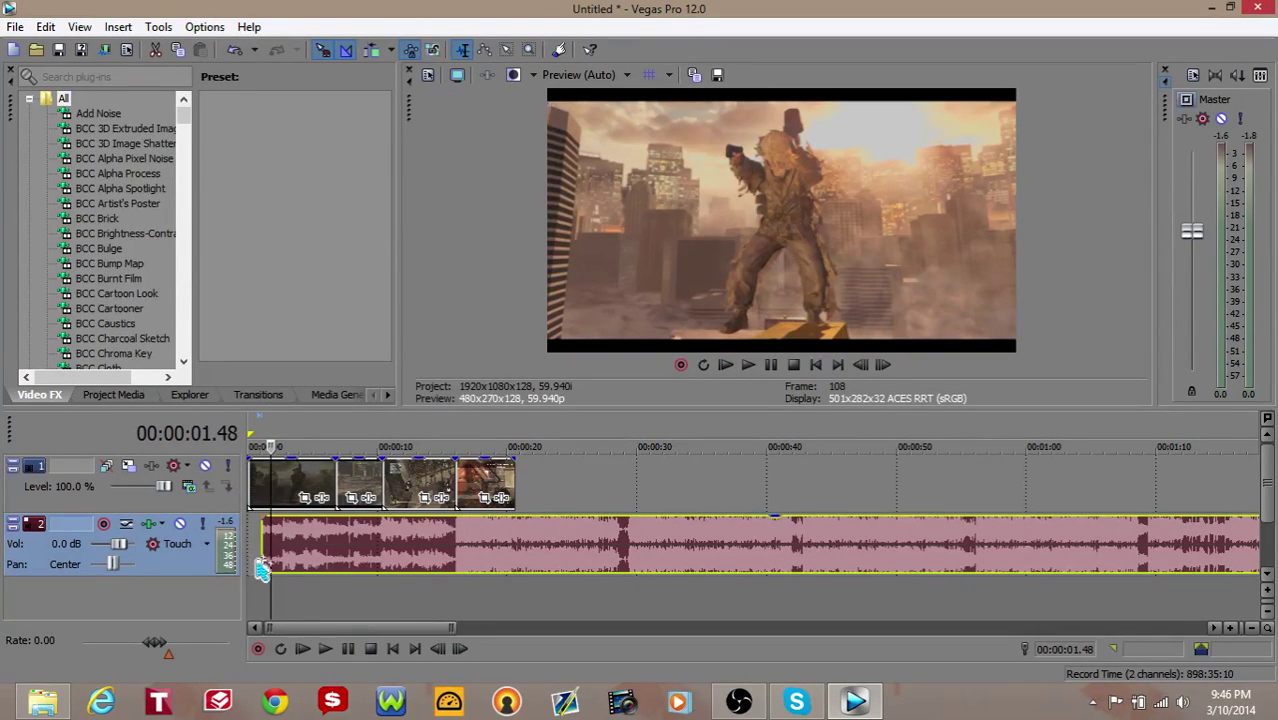
drag(263, 540, 236, 543)
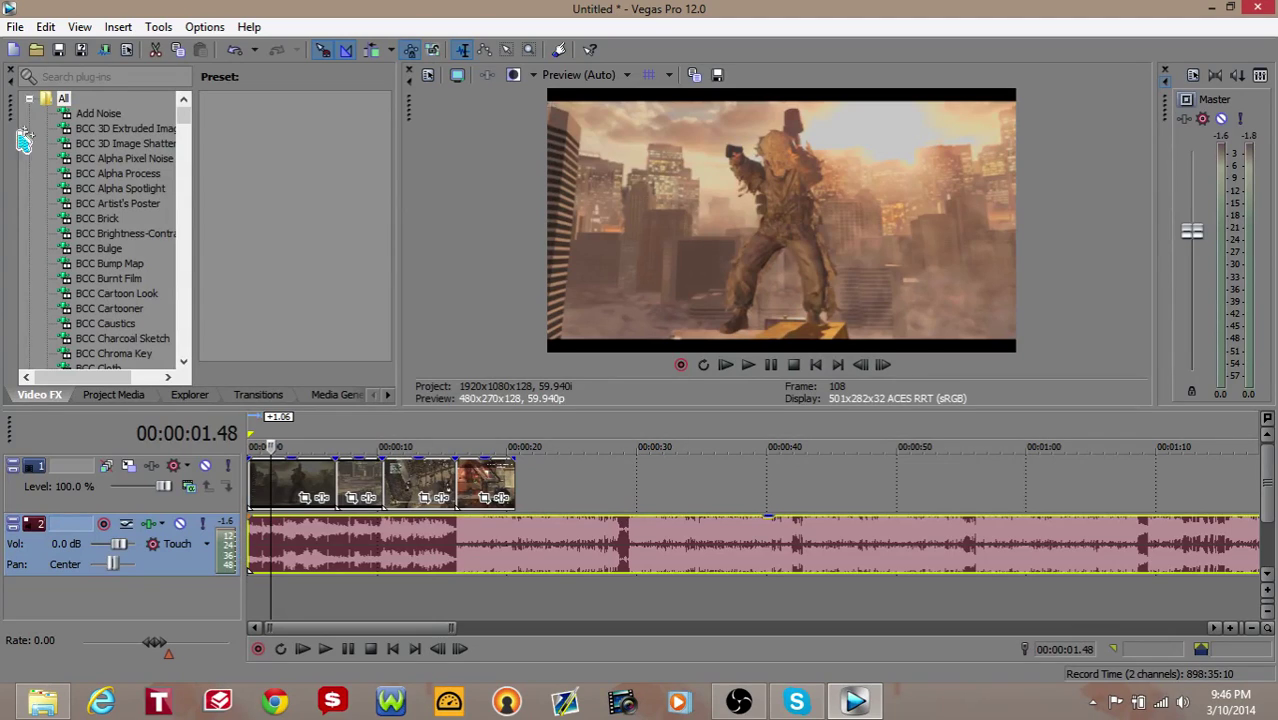
click(15, 27)
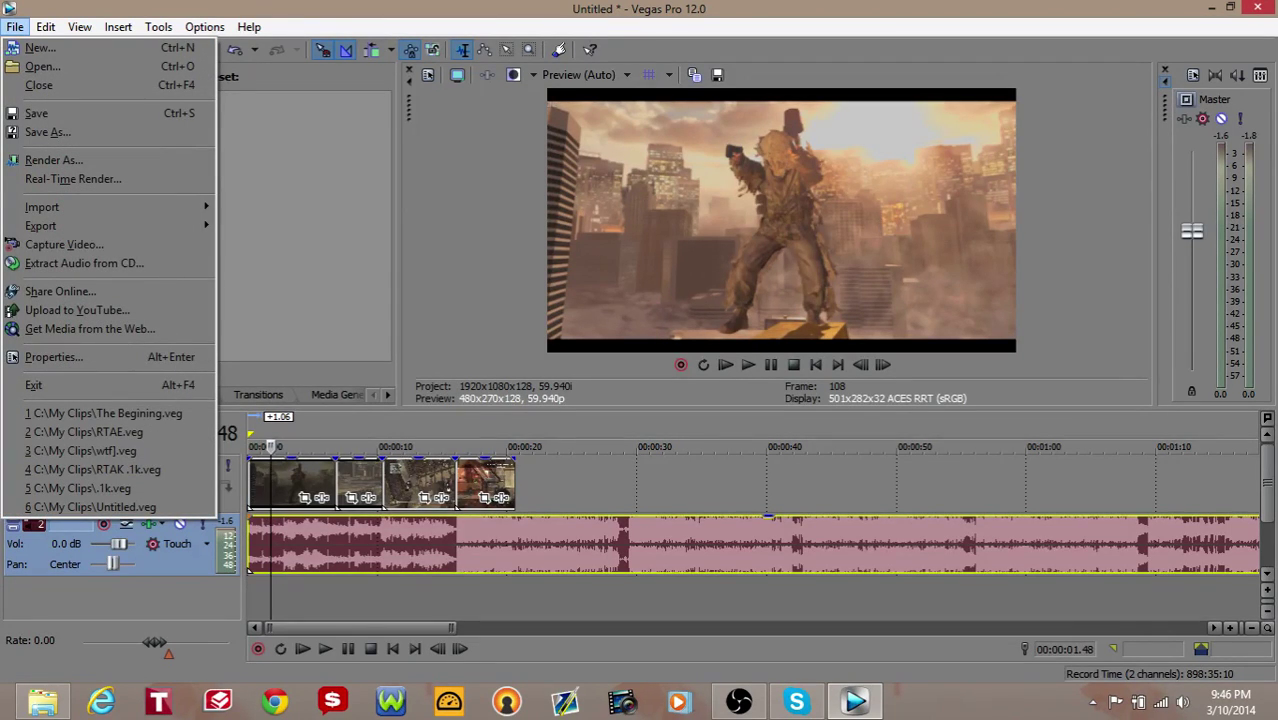
key(Left)
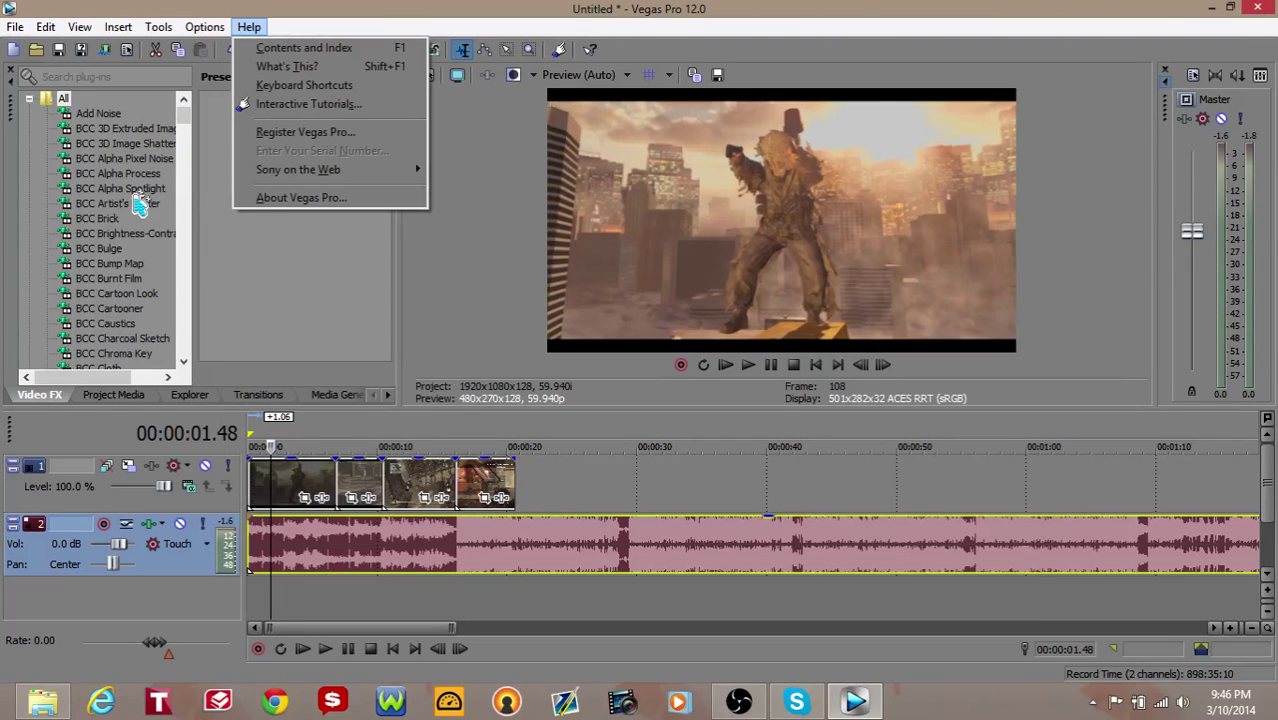
click(15, 27)
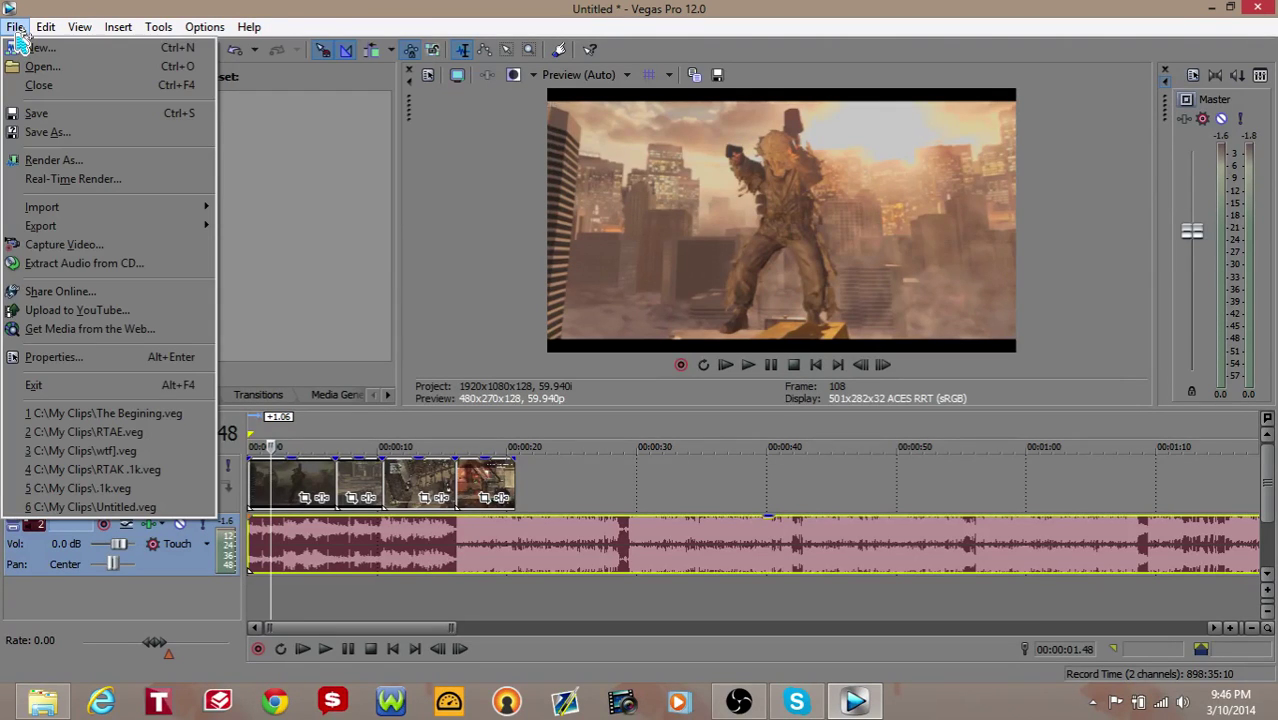
click(55, 70)
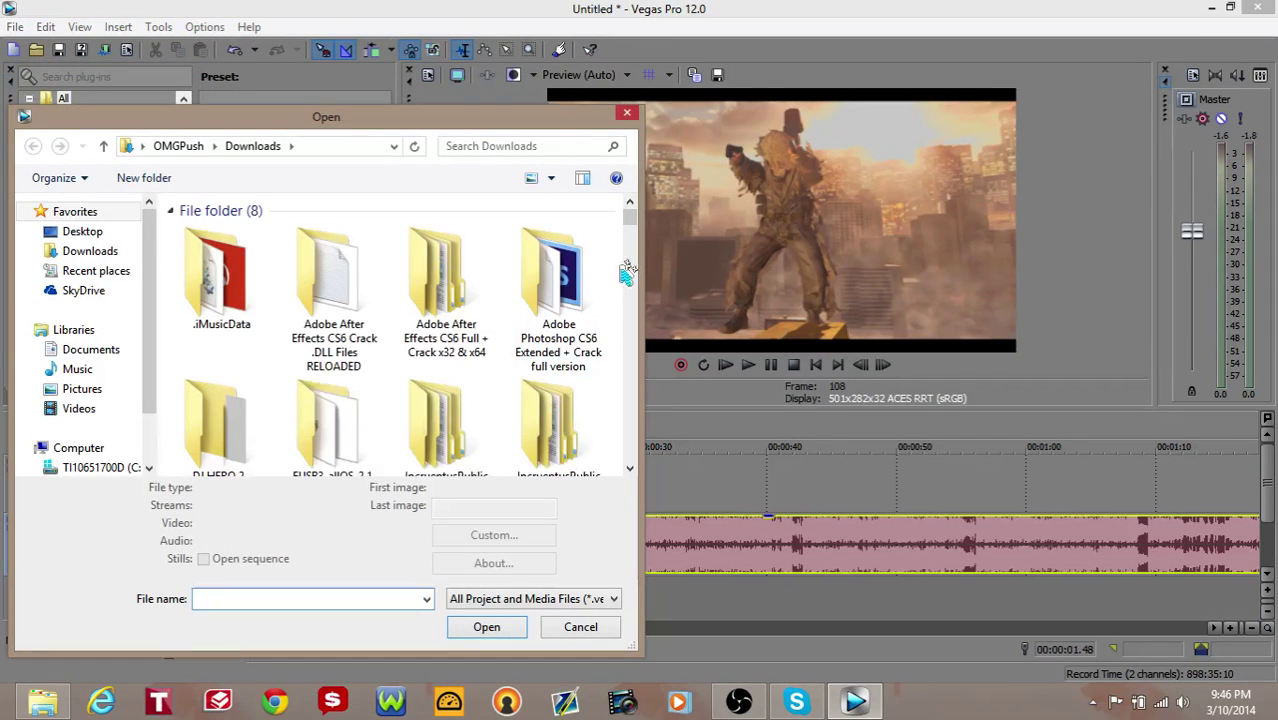
scroll(630, 255, down, 10)
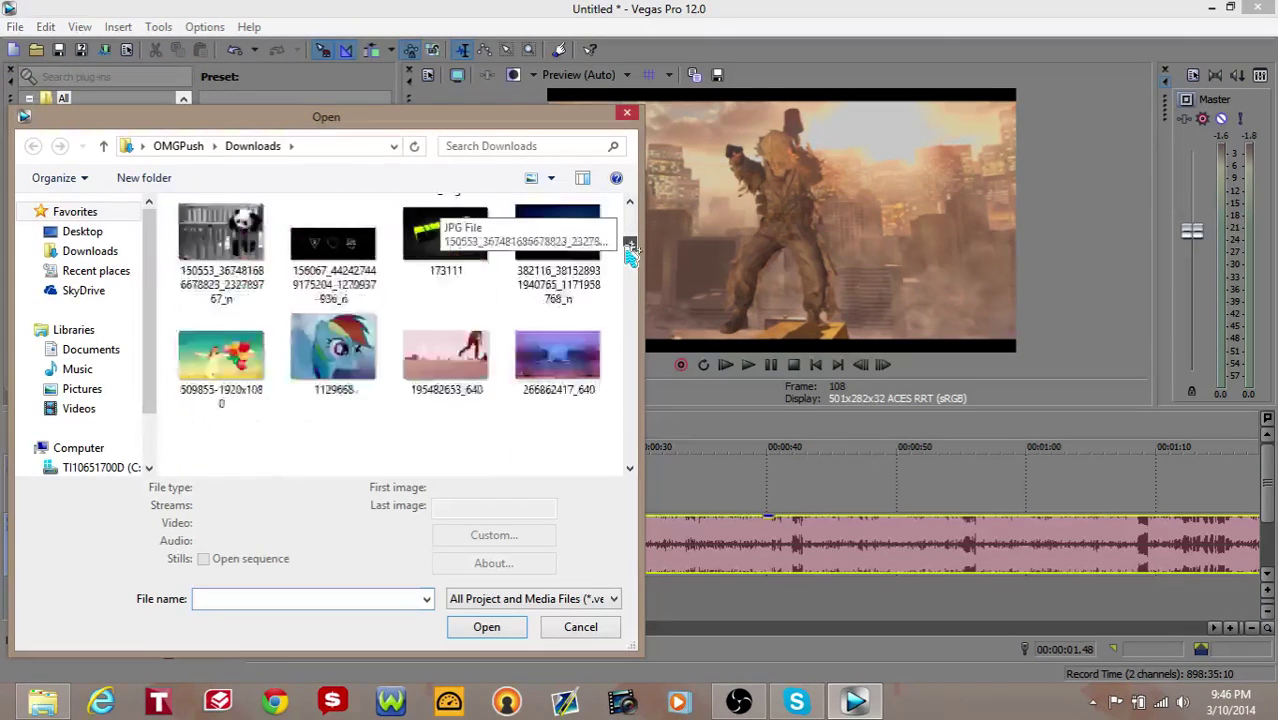
drag(630, 255, 637, 180)
click(645, 112)
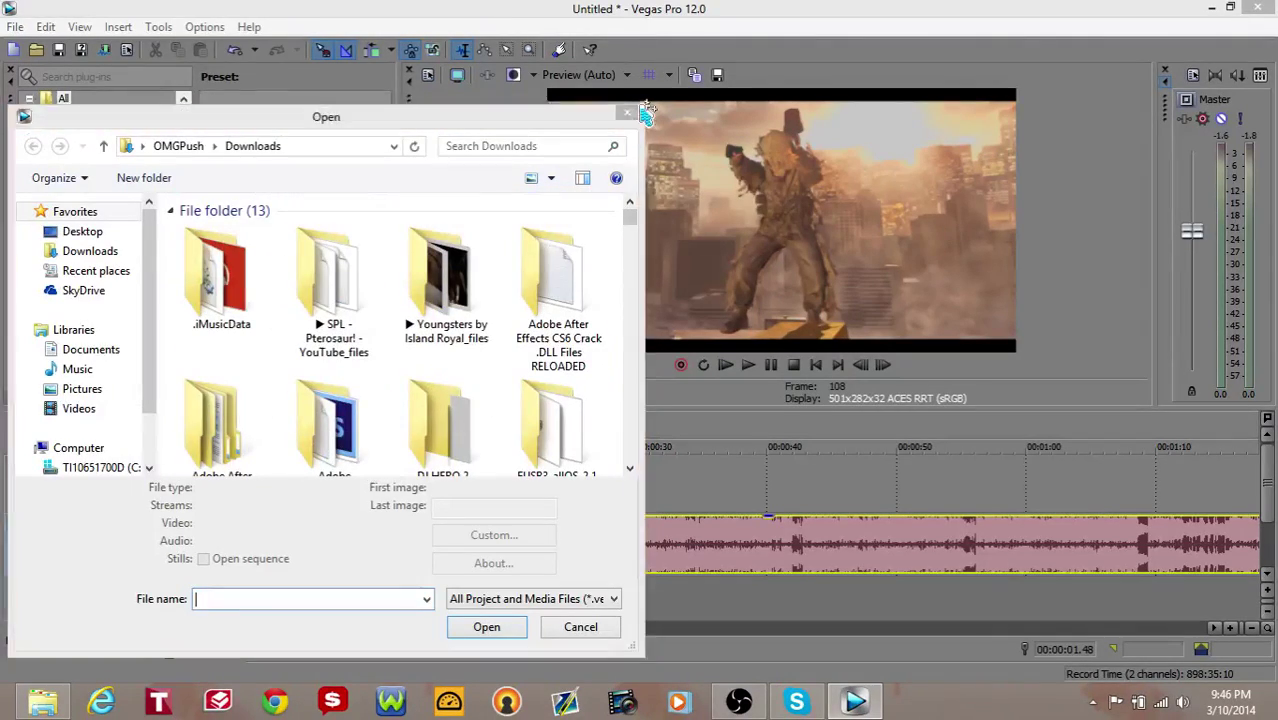
click(627, 112)
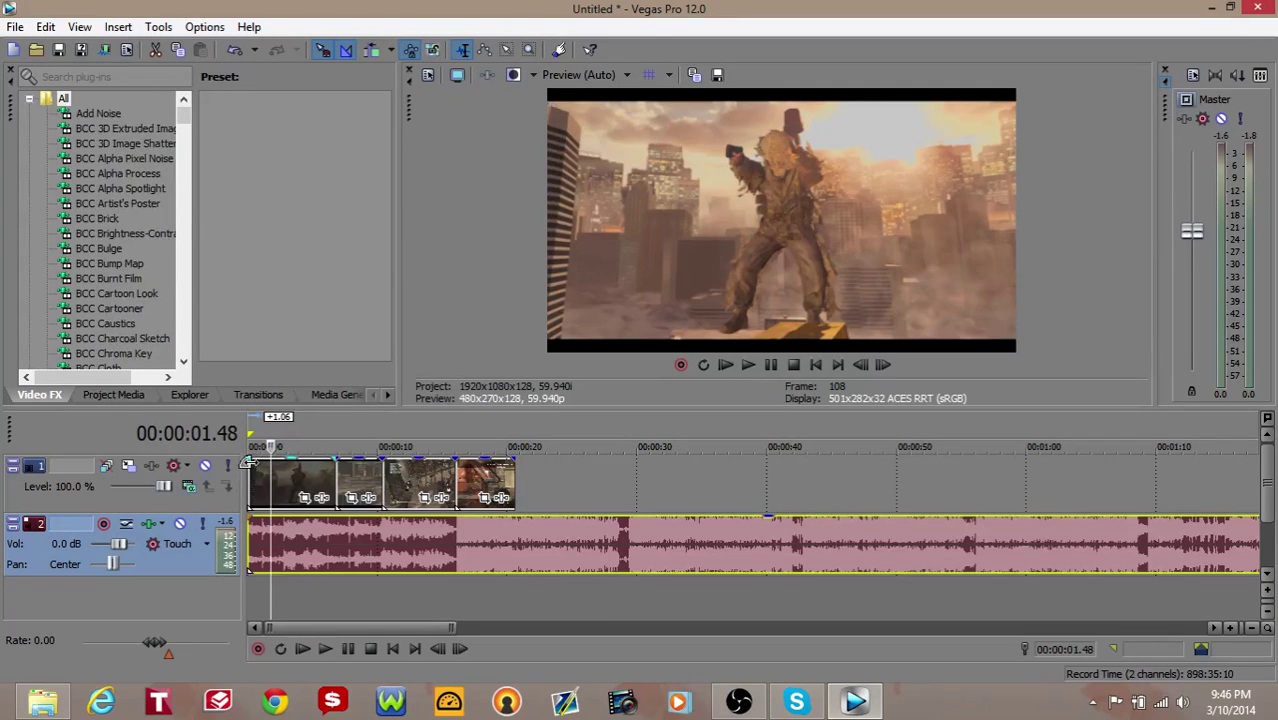
- Add fade-ins of about three seconds to the start of the opening cinematic clip and the song
drag(248, 465, 290, 466)
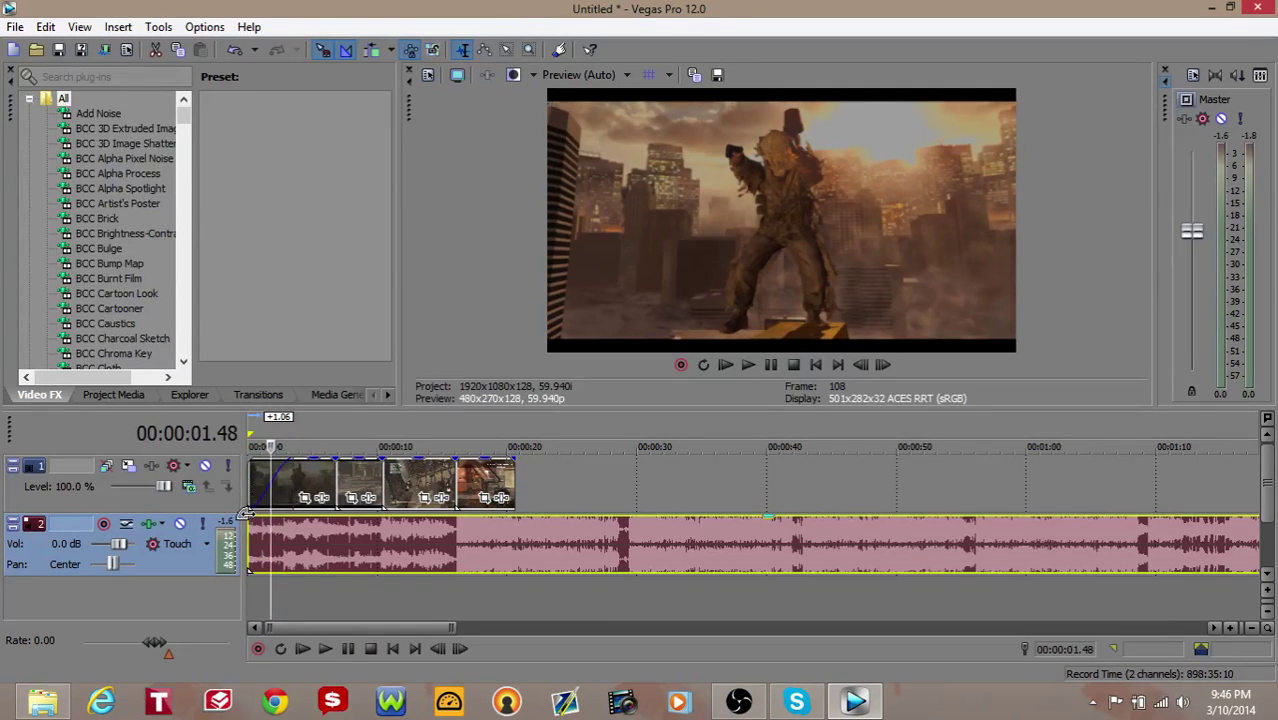
drag(246, 513, 293, 518)
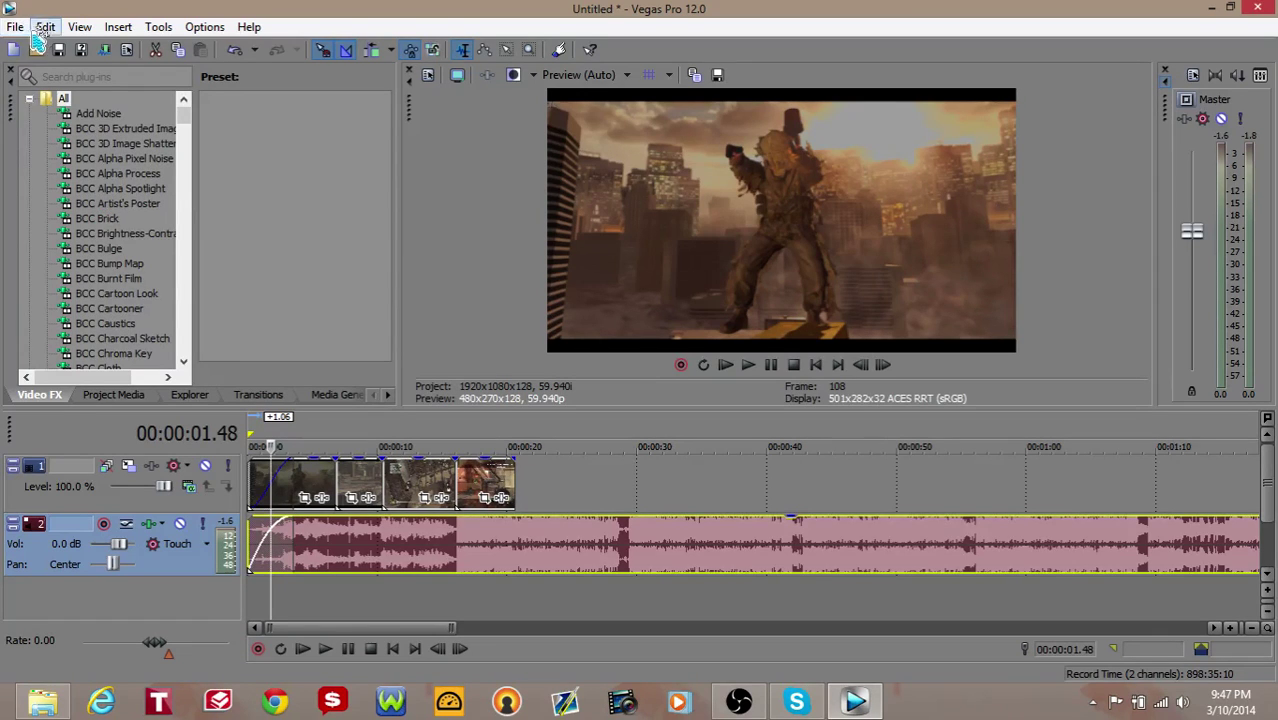
click(24, 28)
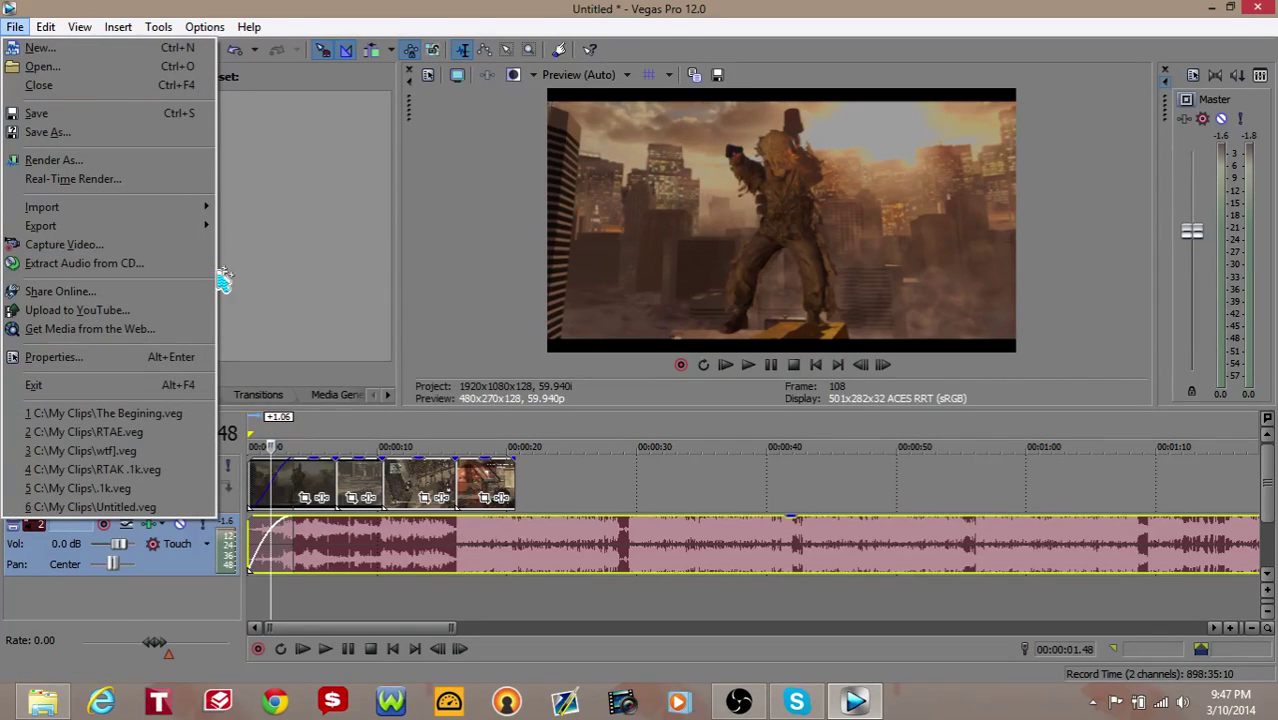
click(274, 208)
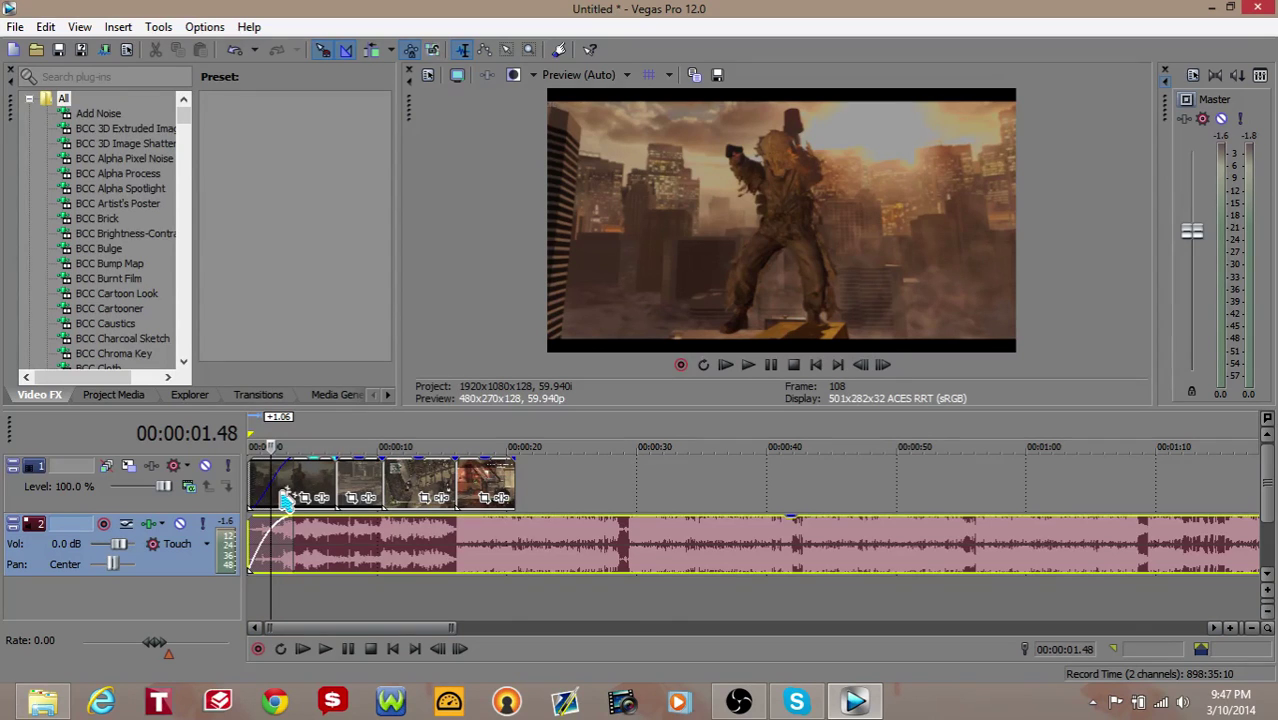
click(744, 706)
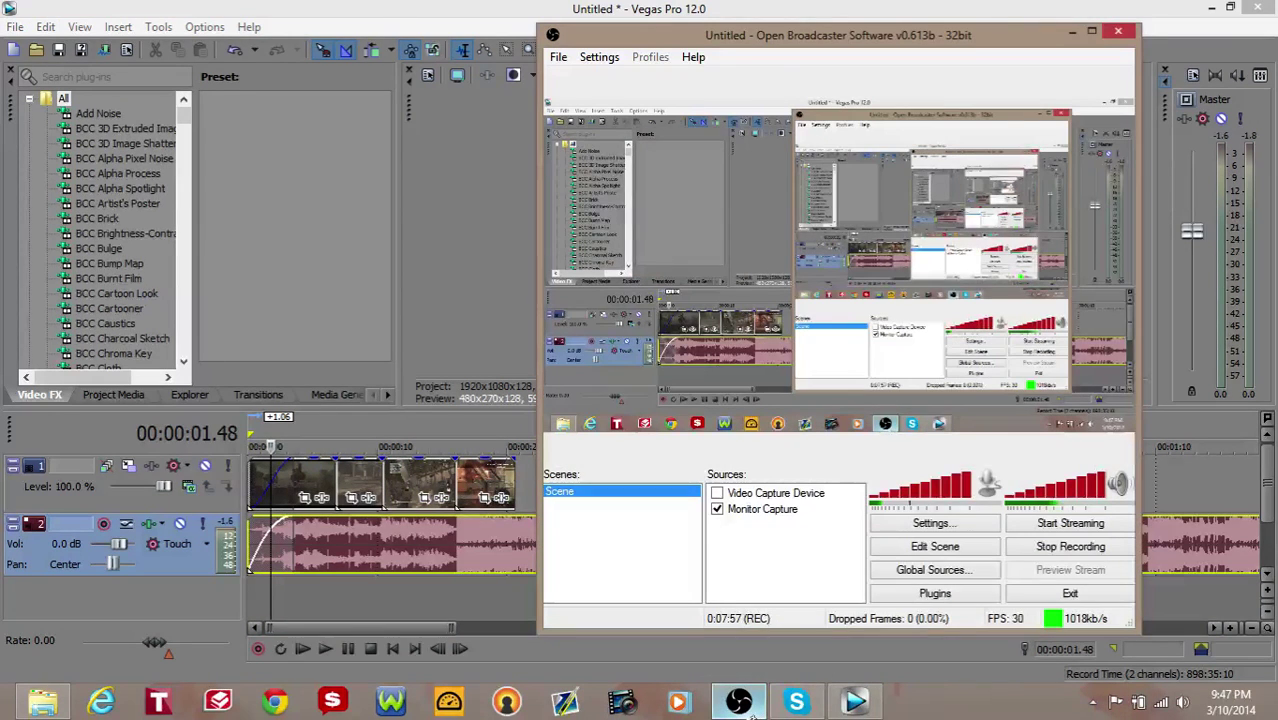
click(752, 708)
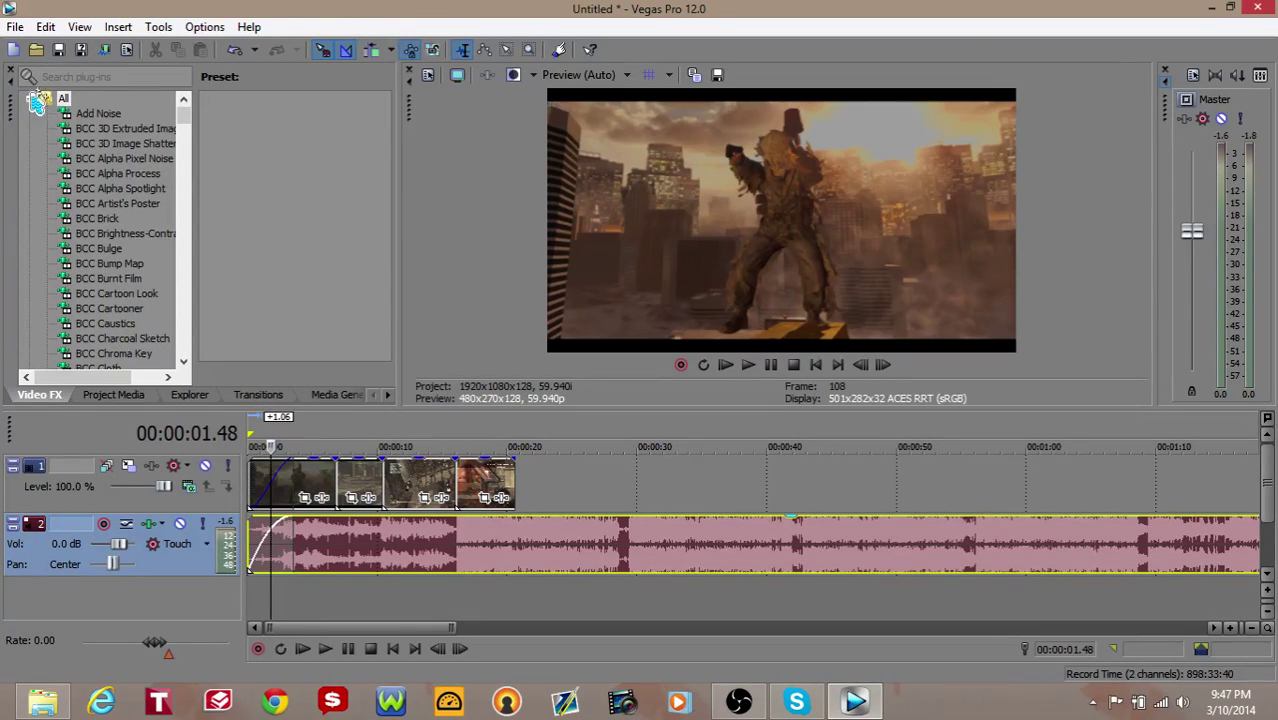
- Start opening a media file and look for the overlay in the My Clips folder and its CFE #3 subfolder
click(15, 27)
click(45, 64)
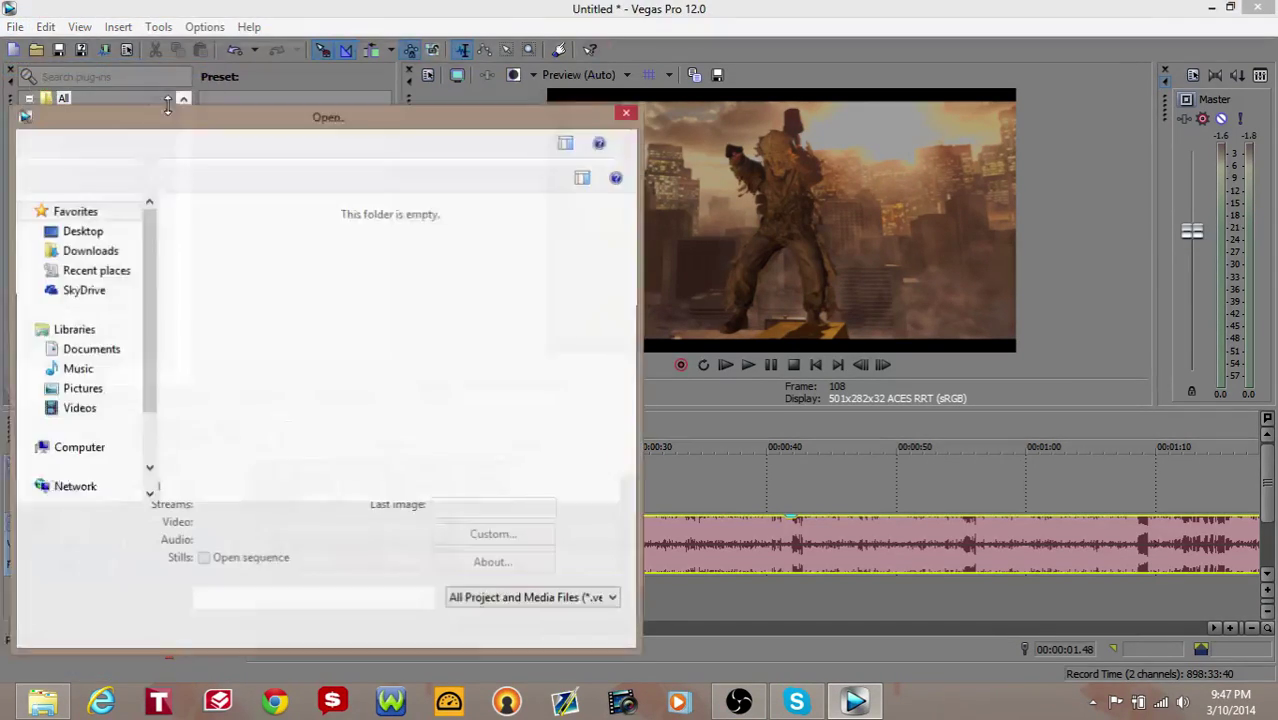
click(95, 466)
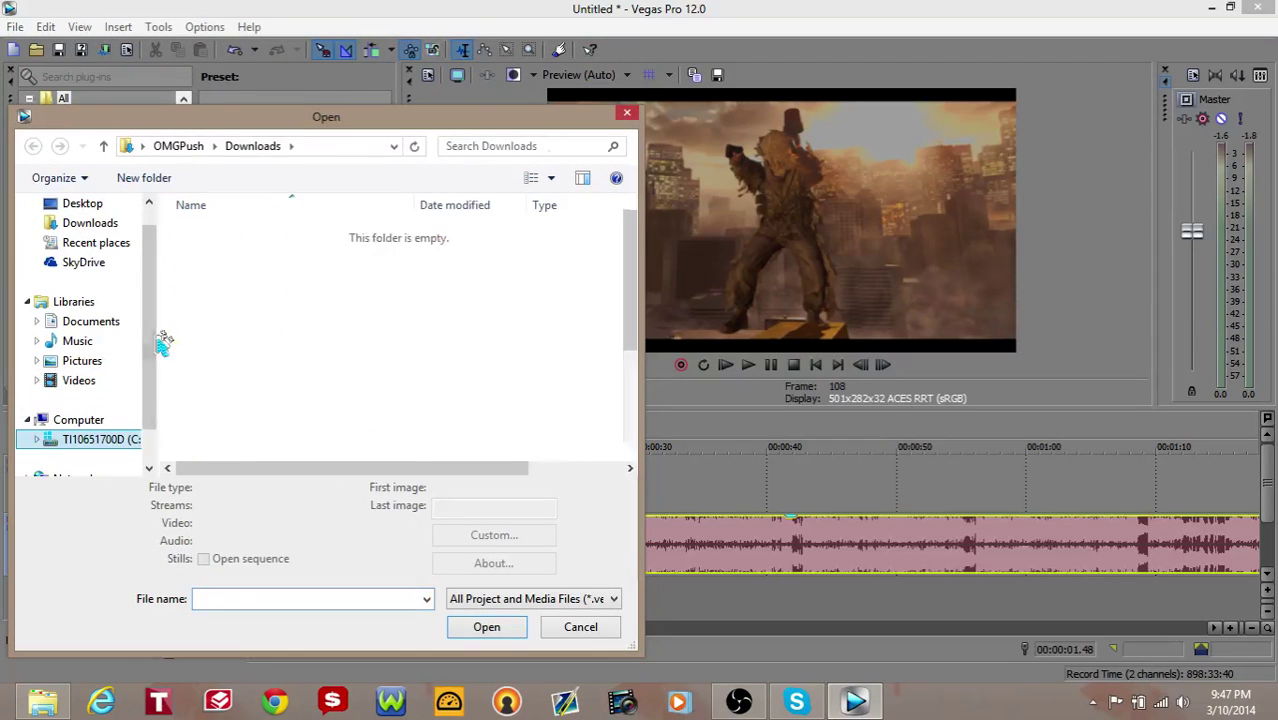
click(266, 238)
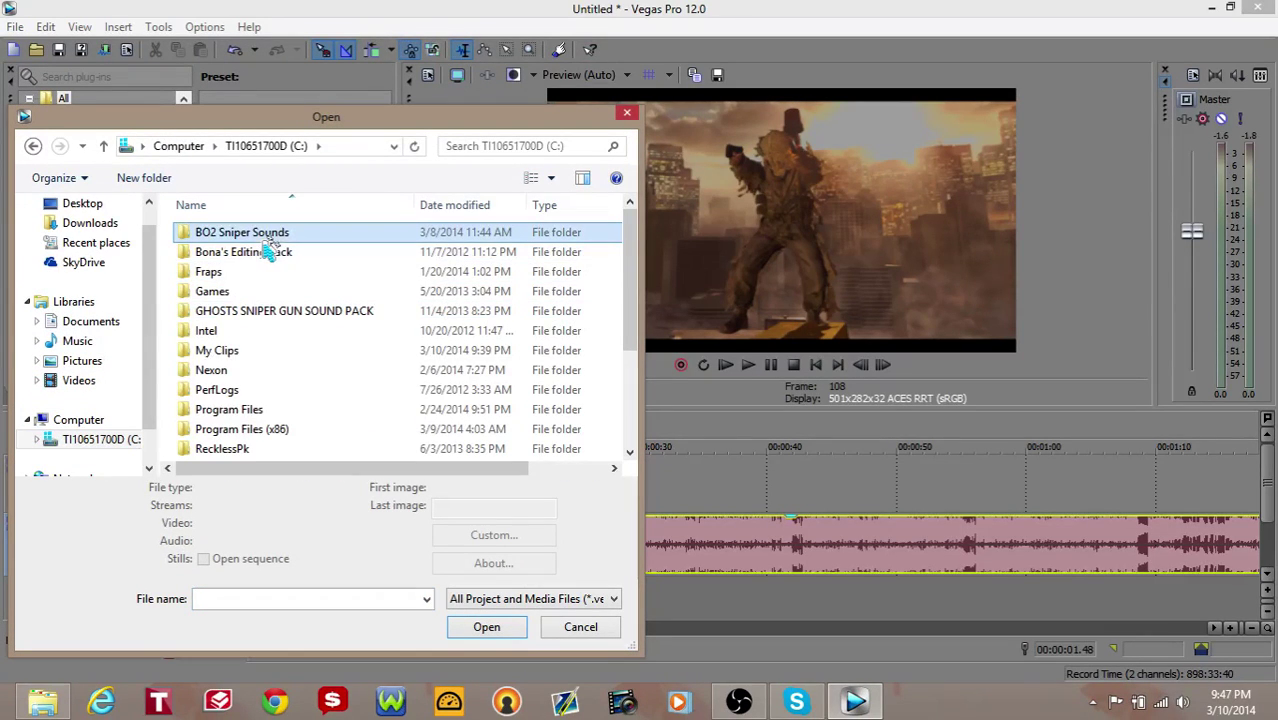
double_click(272, 352)
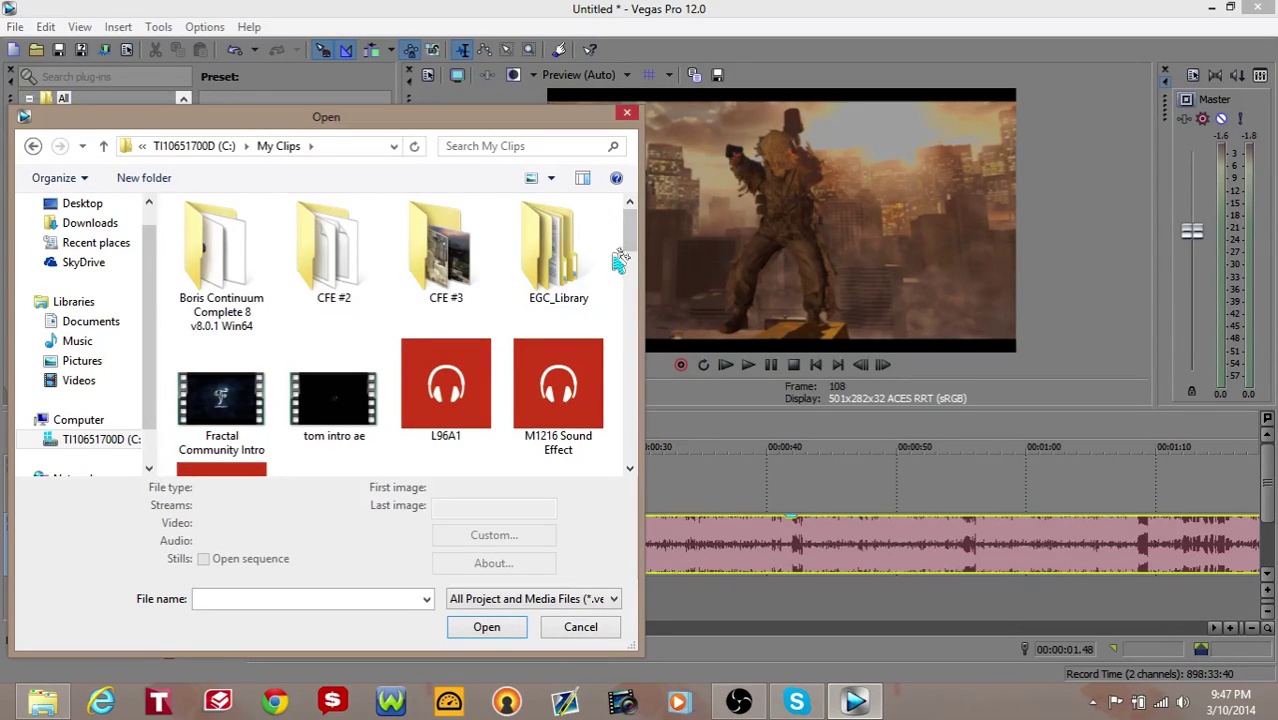
double_click(465, 275)
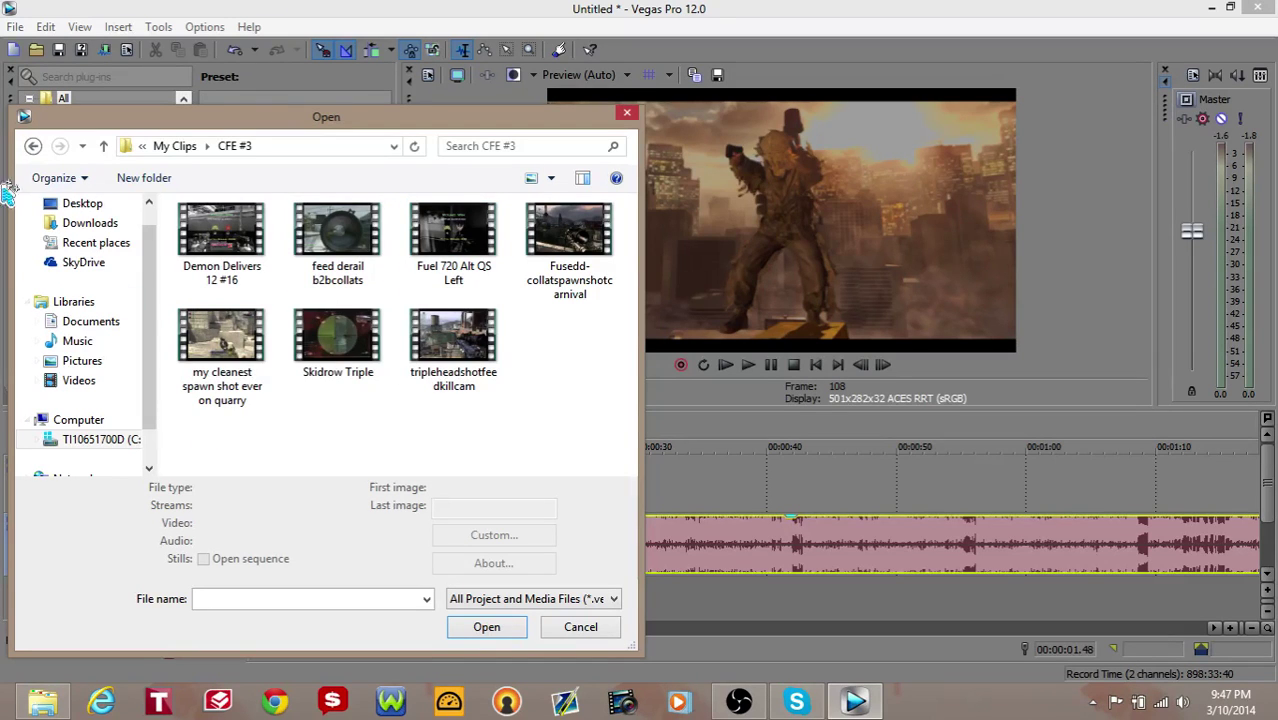
click(33, 146)
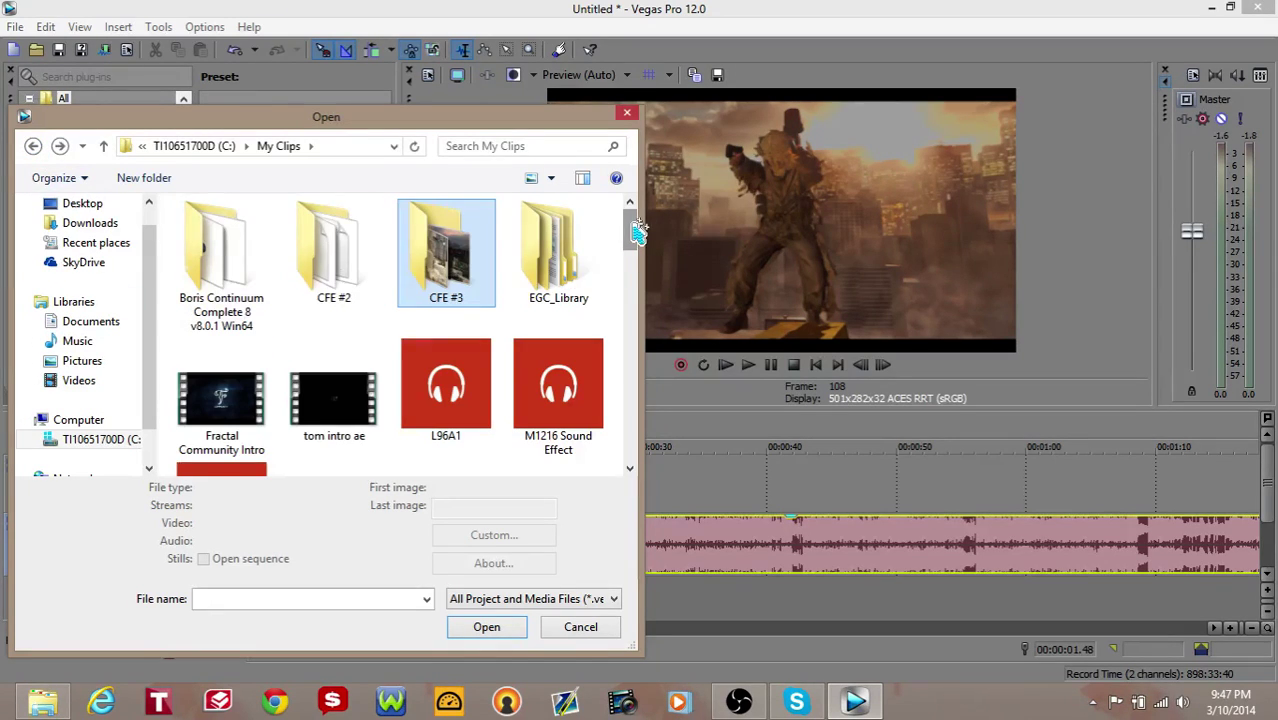
drag(636, 231, 607, 330)
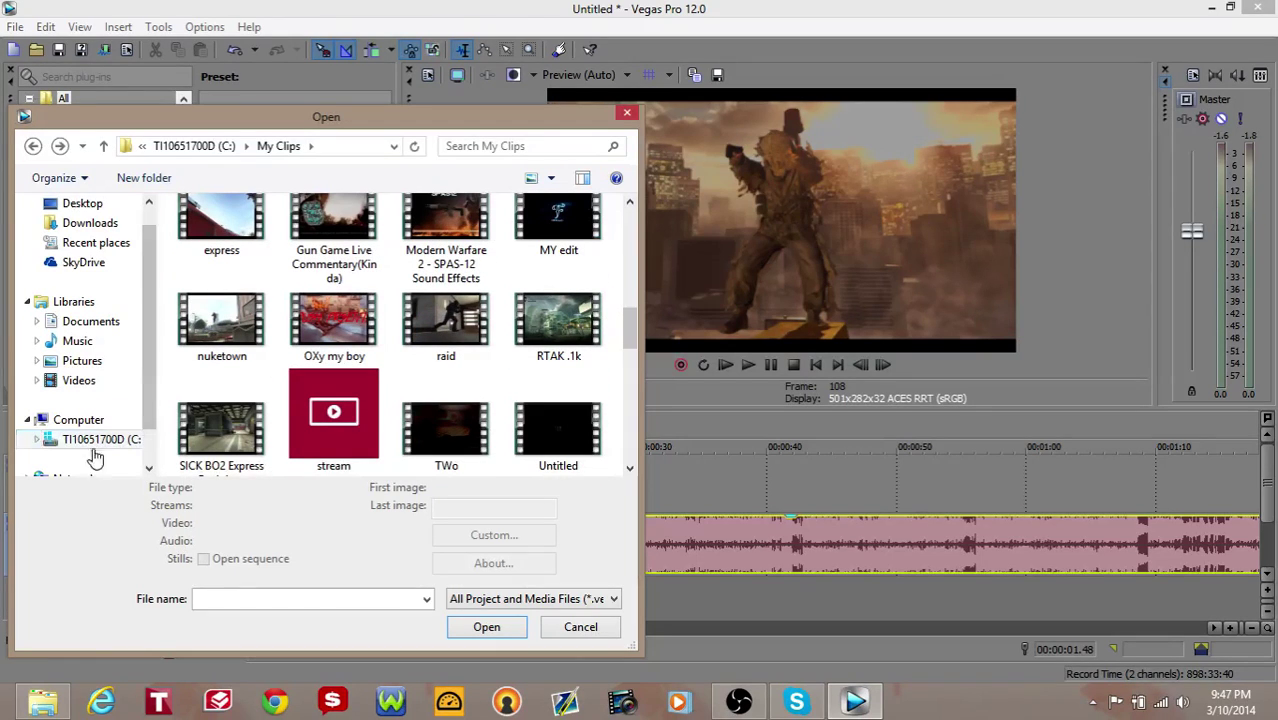
- Import the black-bar overlay from the Overlays > ETC folder of Bona's Editing Pack on the C: drive
scroll(95, 425, down, 1)
click(98, 400)
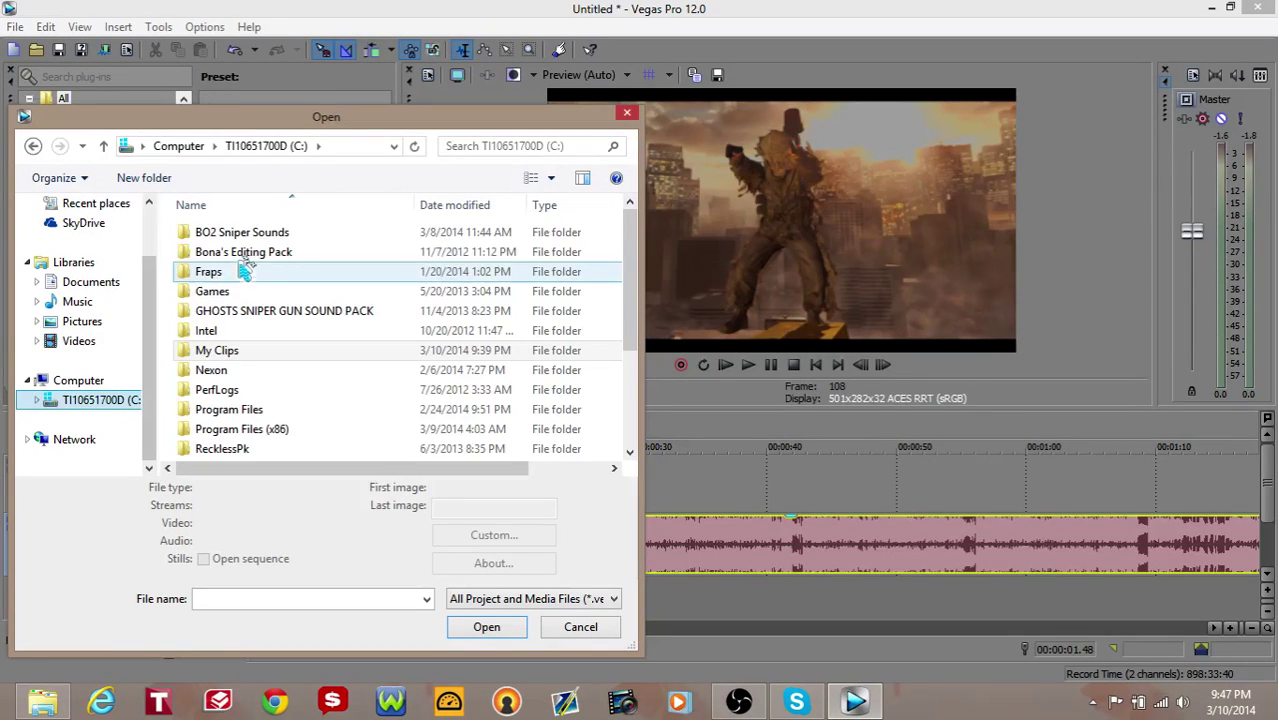
double_click(260, 262)
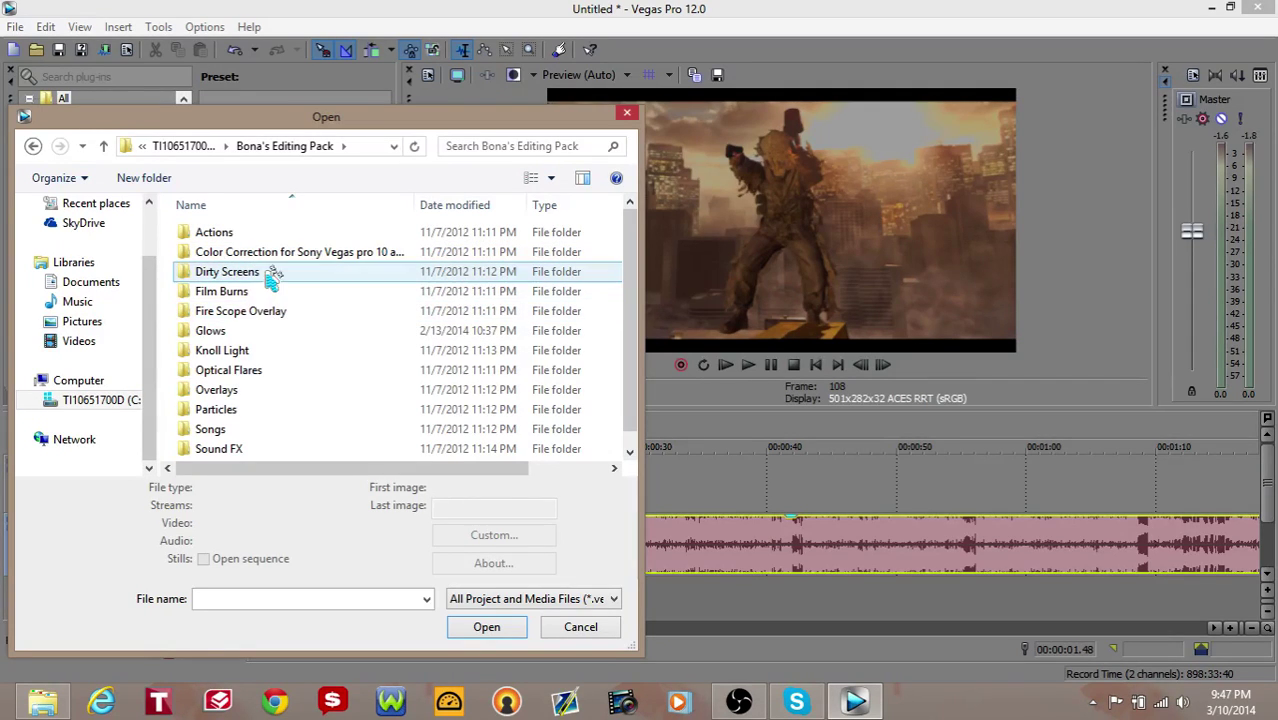
double_click(240, 390)
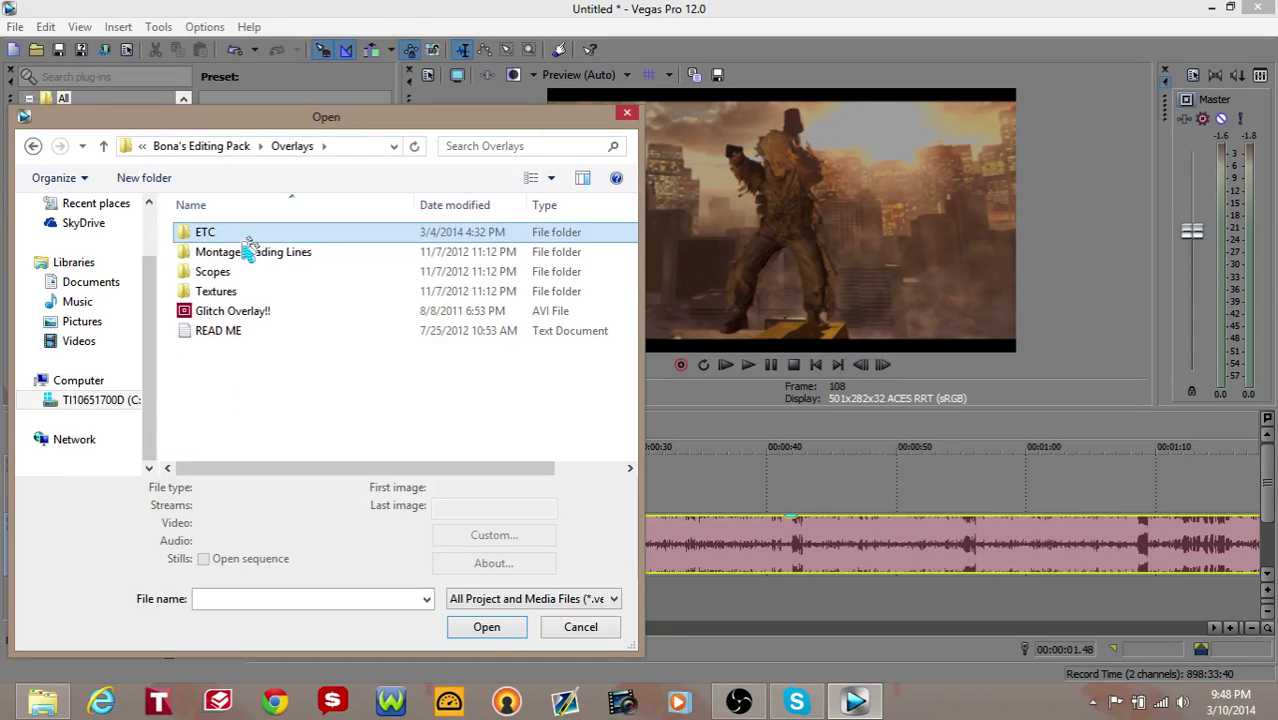
double_click(251, 236)
click(487, 628)
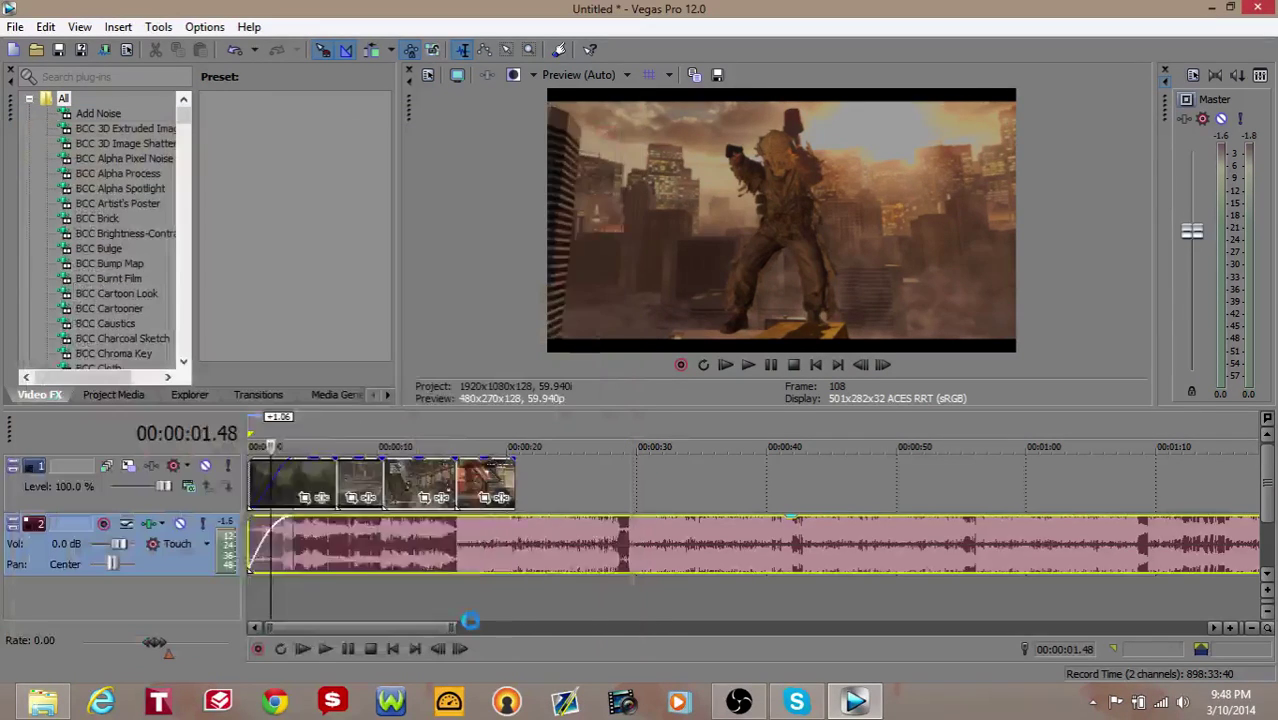
- Insert a new video track above the clips and move the black-bar overlay onto it at the timeline's beginning
right_click(175, 513)
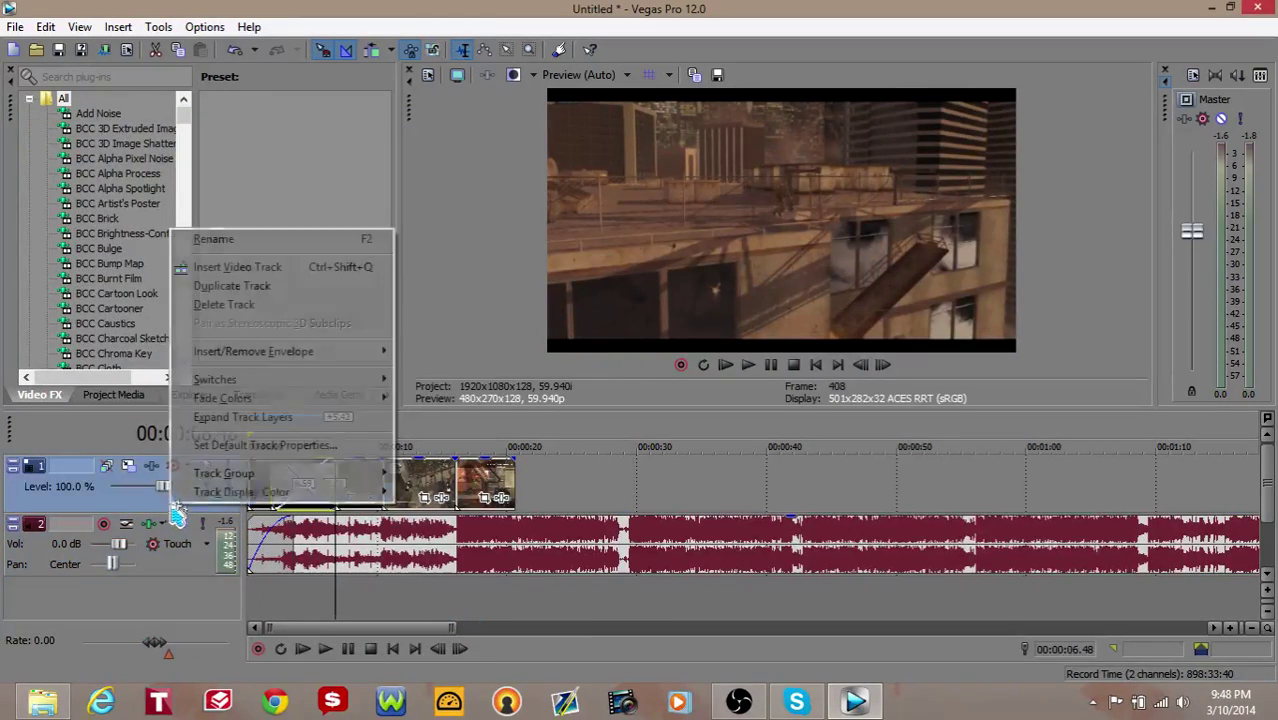
click(255, 266)
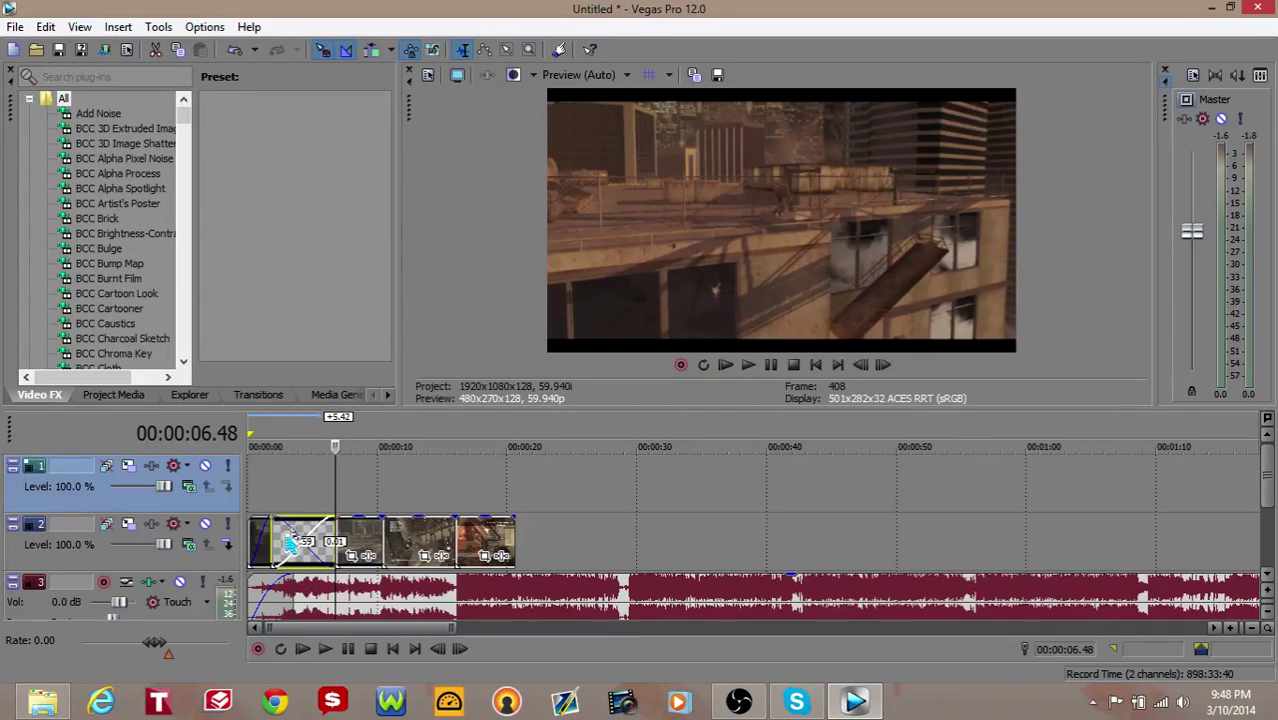
drag(300, 540, 278, 498)
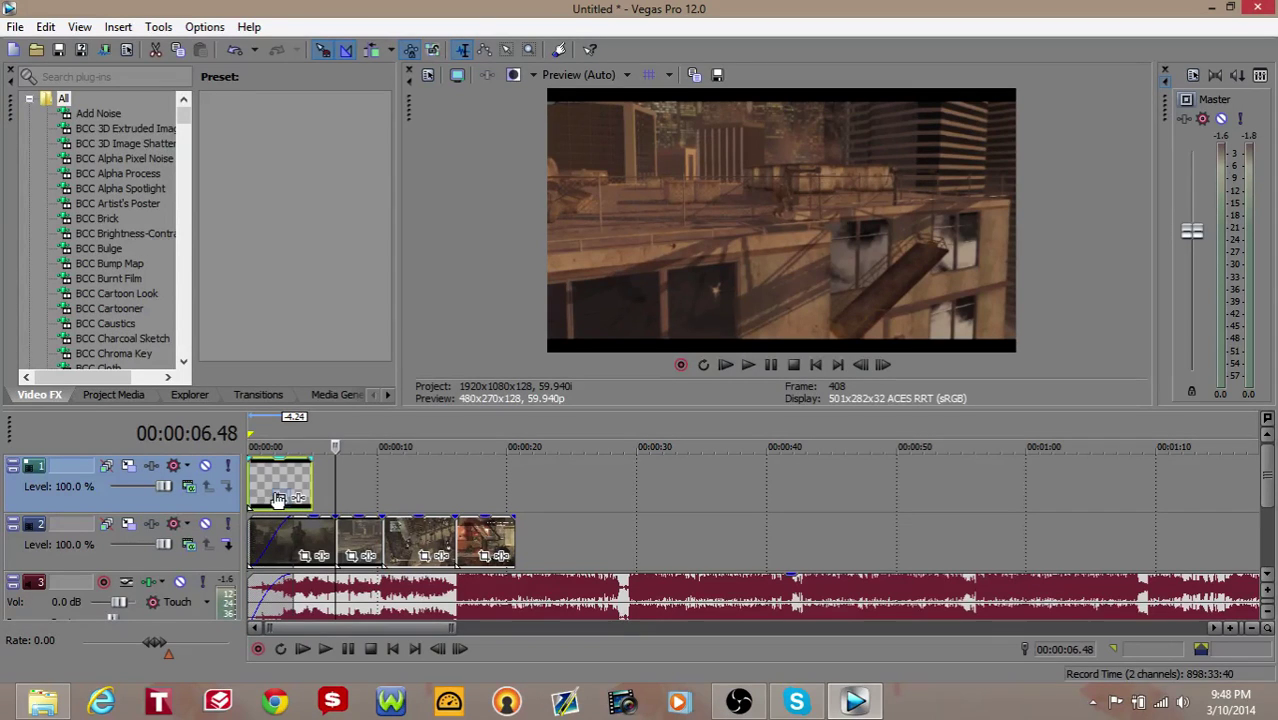
click(298, 497)
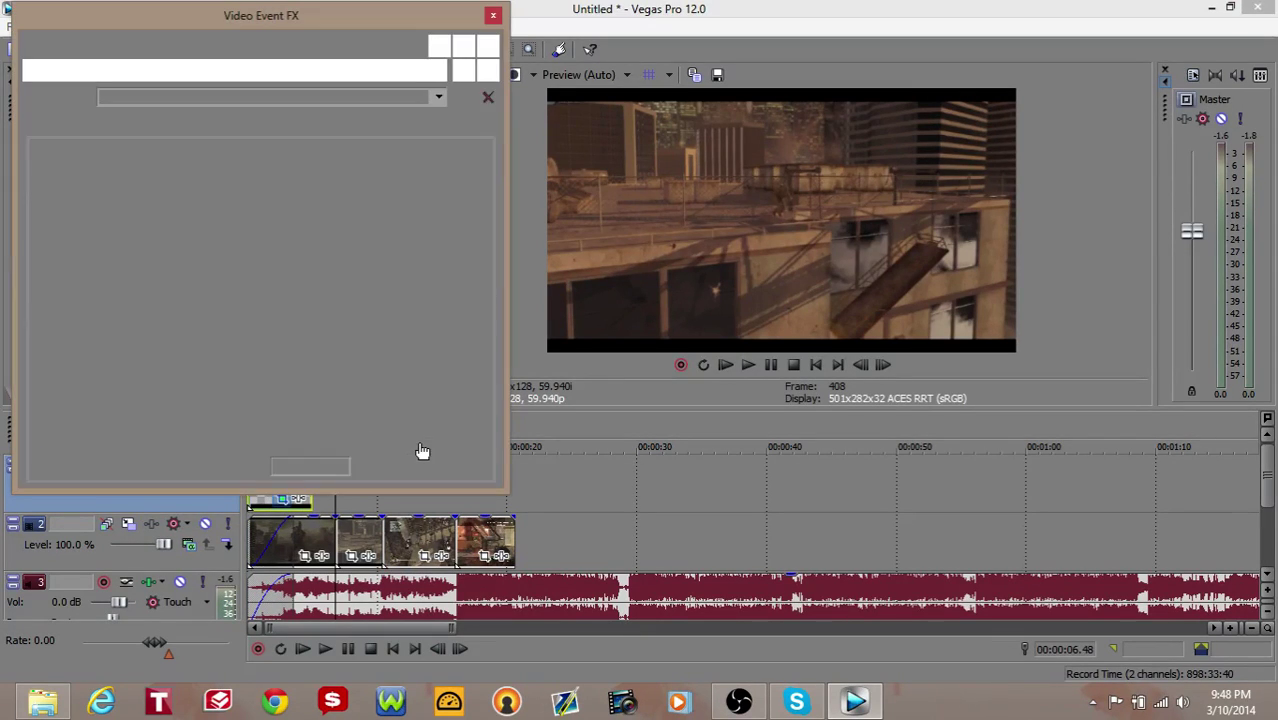
click(472, 12)
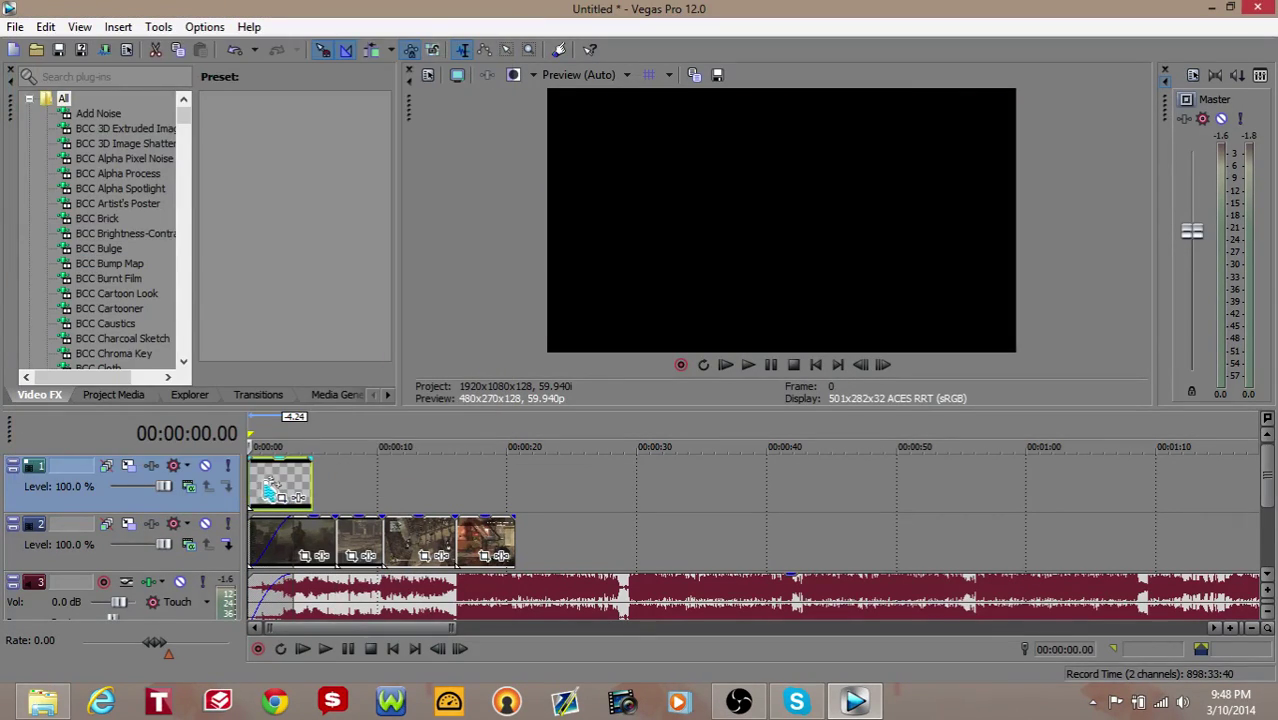
- Extend the black-bar overlay's end to the end of the last gameplay clip at 00:00:20.36
click(268, 490)
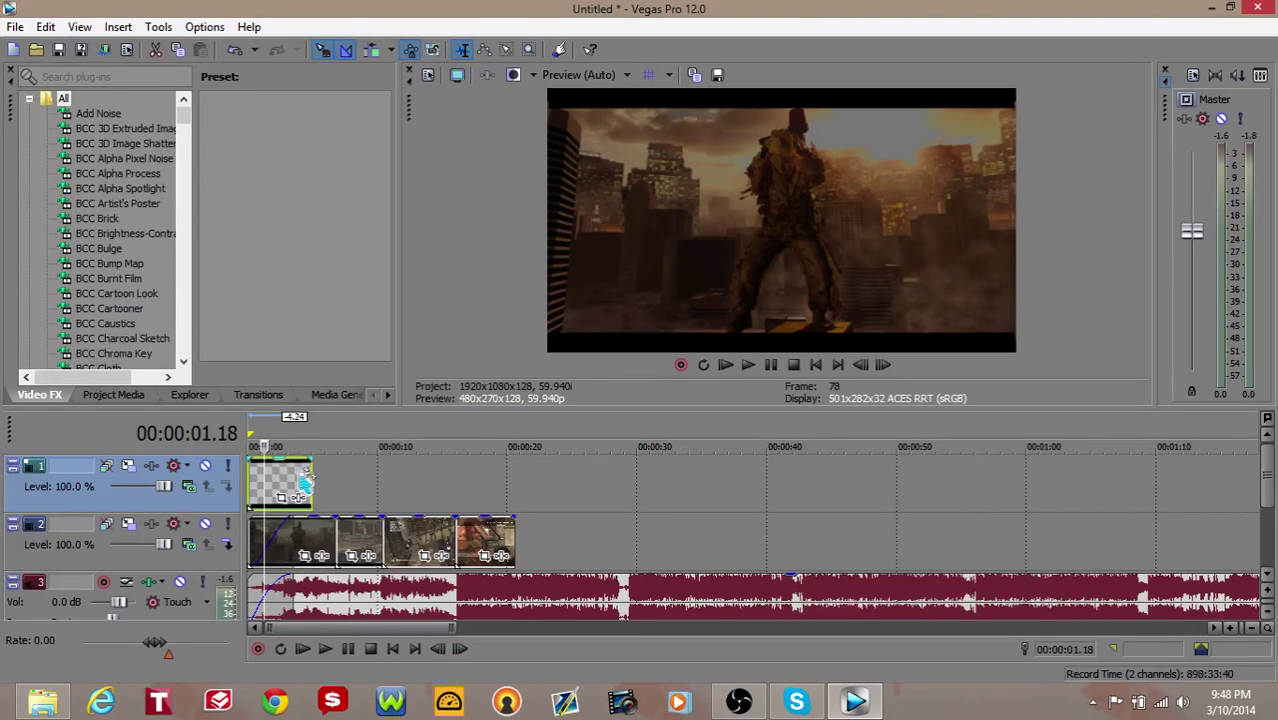
drag(313, 481, 530, 484)
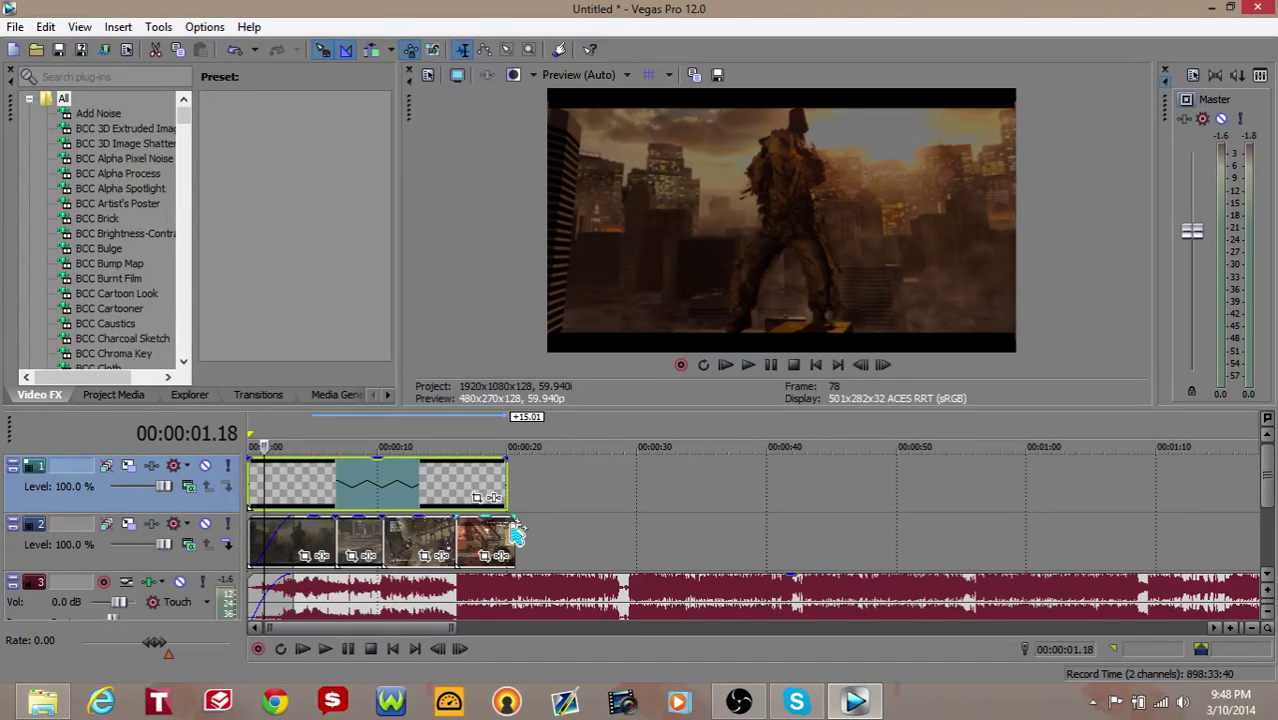
click(517, 530)
click(519, 497)
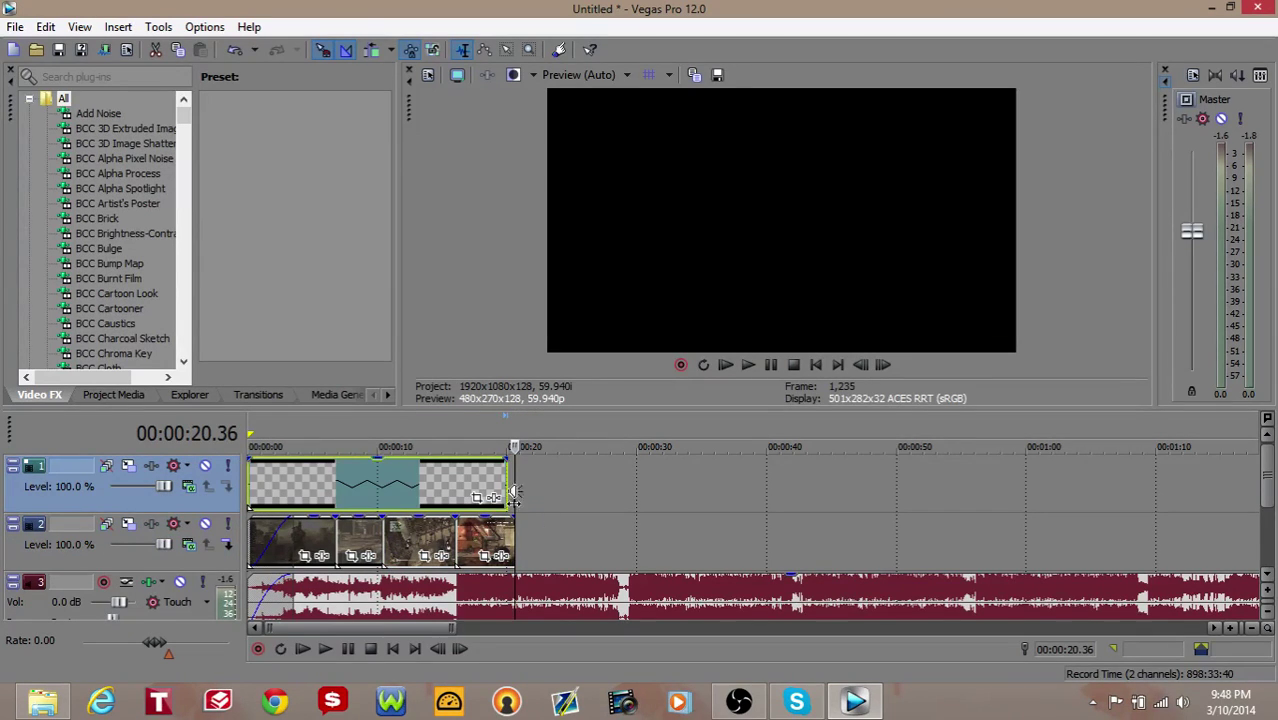
drag(505, 481, 514, 482)
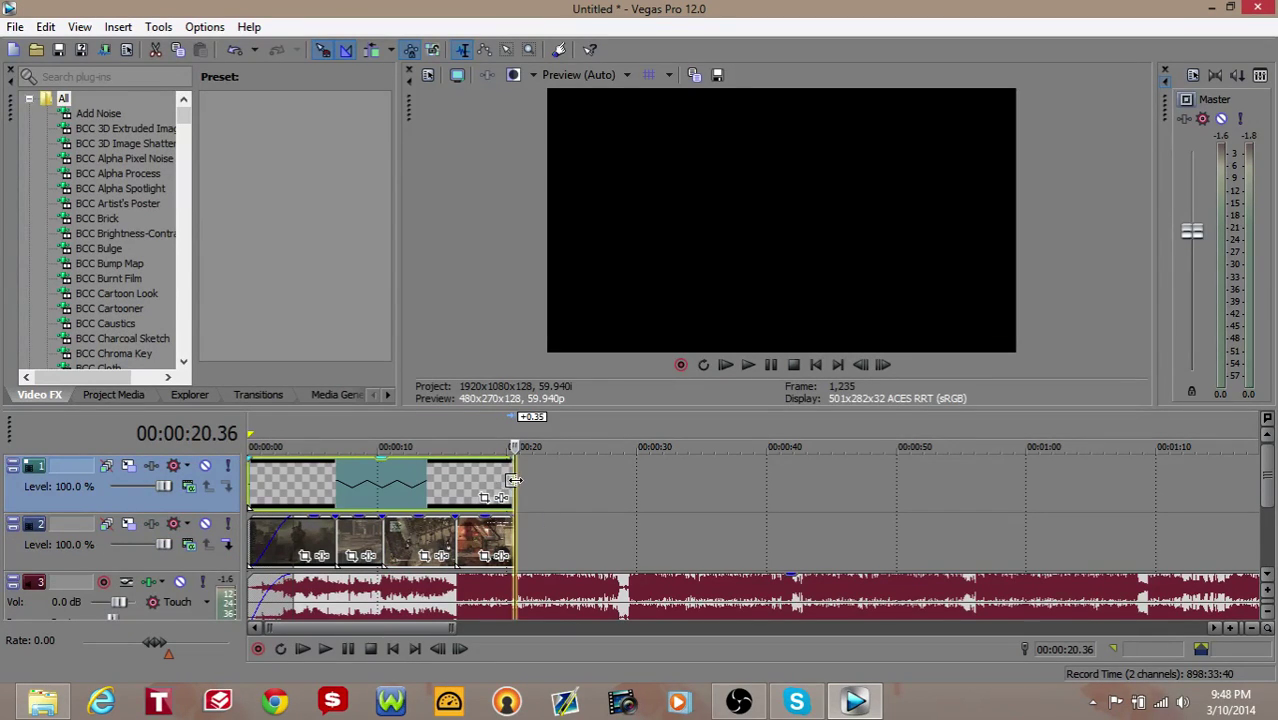
- Play the montage to check the fade-ins, the black-bar overlay and the song's timing, and pause after the clips end
click(309, 650)
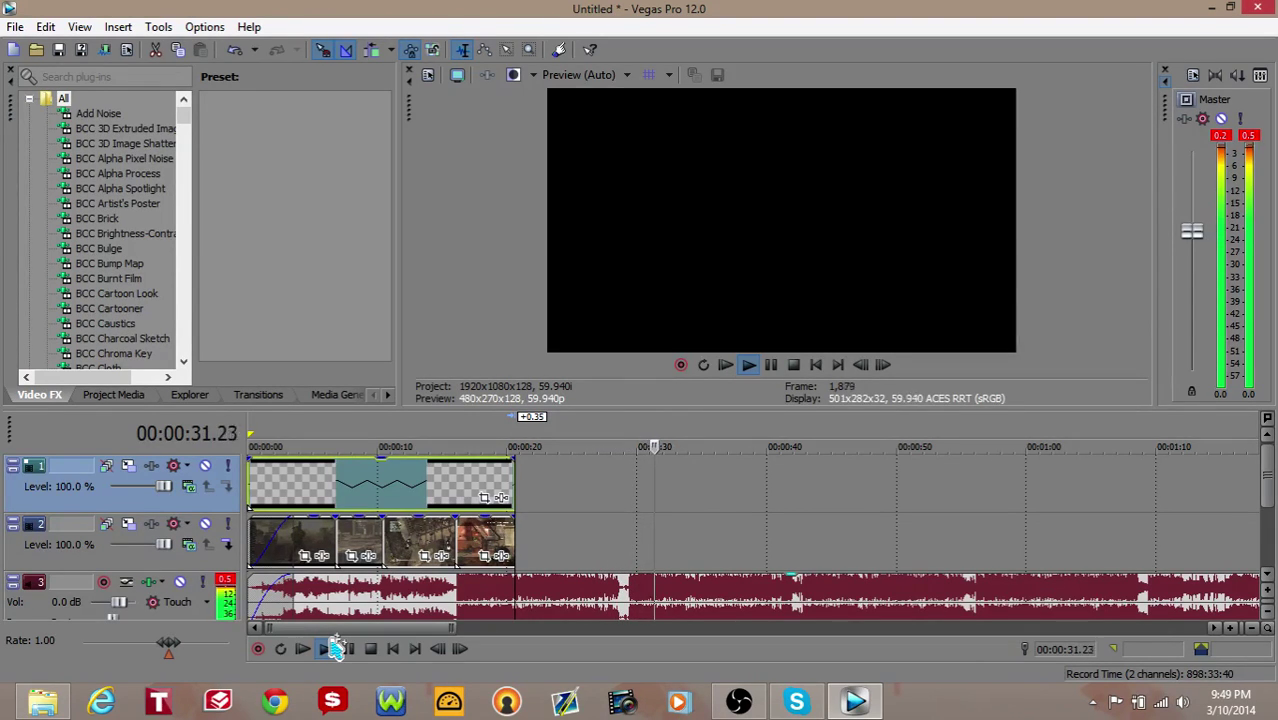
click(348, 648)
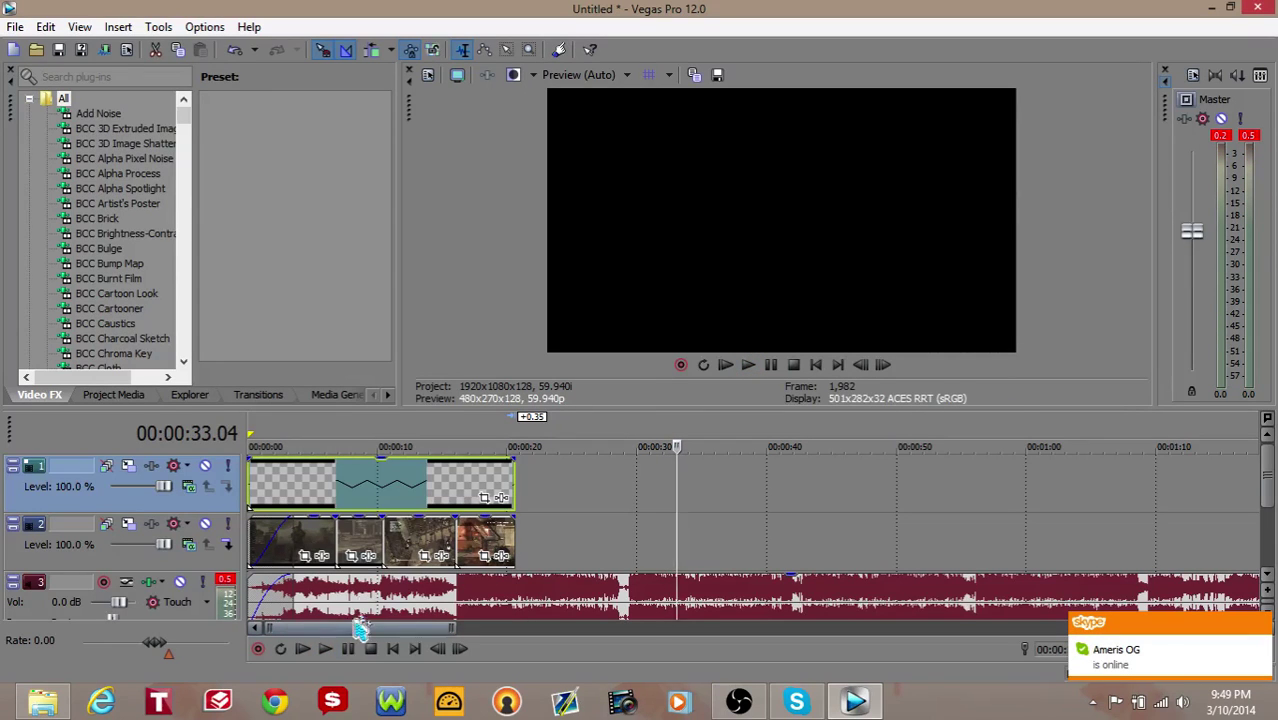
- Play the montage from 00:00:06.16, near the end of the first clip, through the song's drop to review the uncorrected colours
click(370, 545)
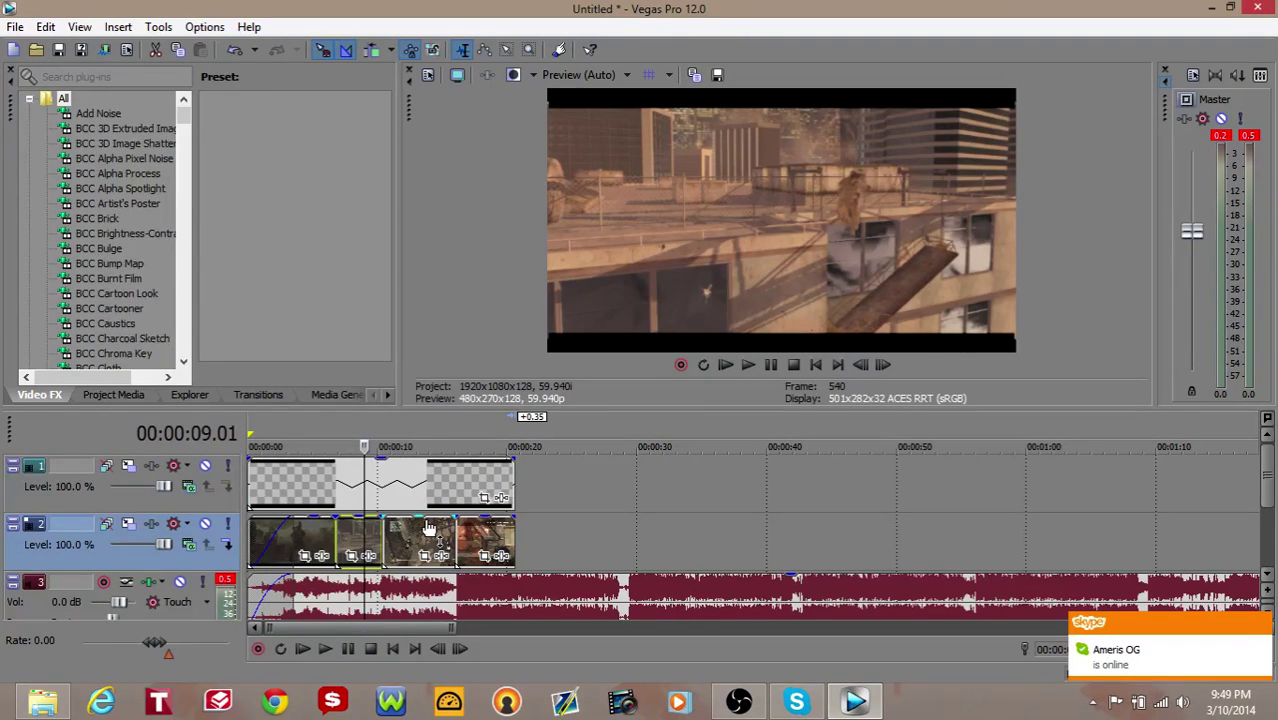
click(332, 482)
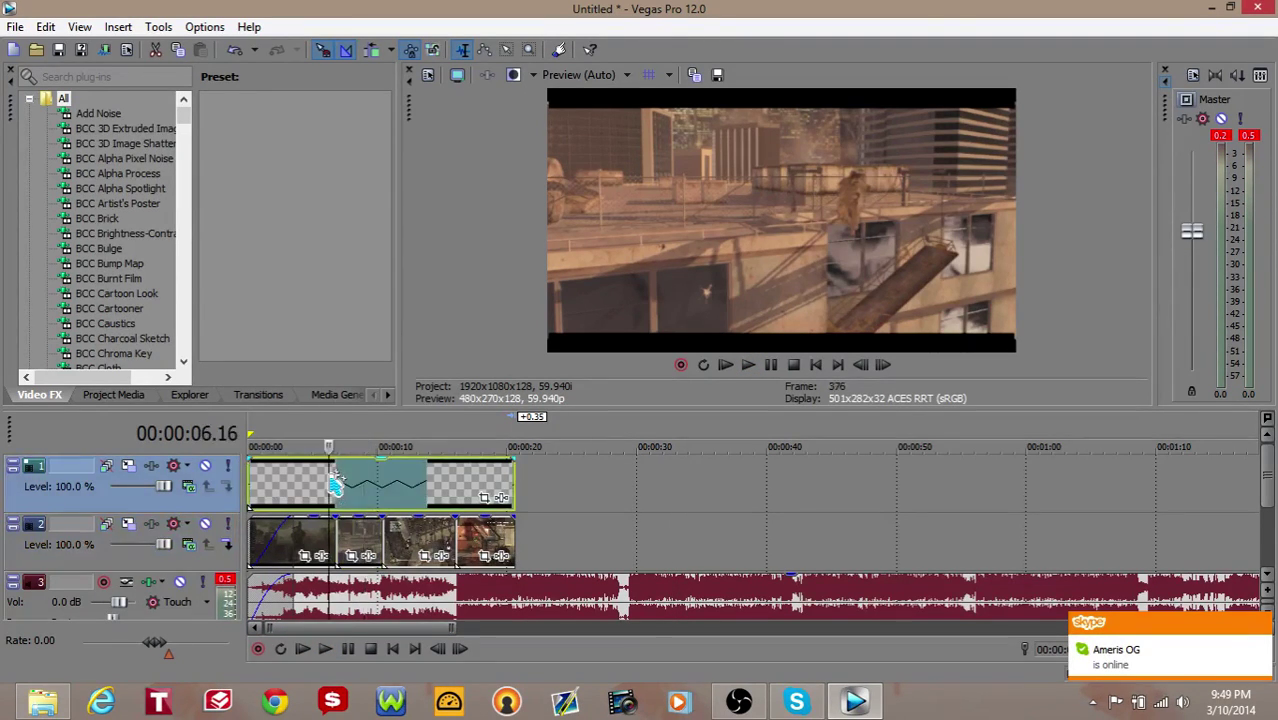
click(326, 648)
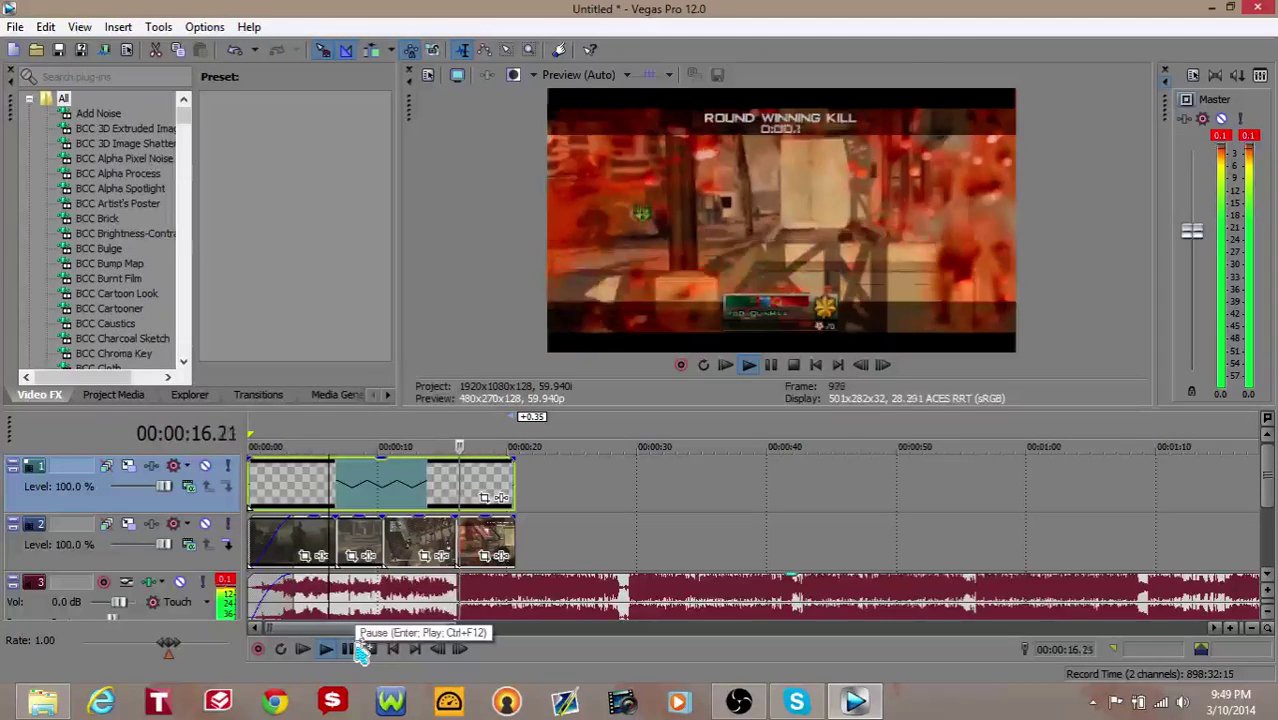
click(358, 649)
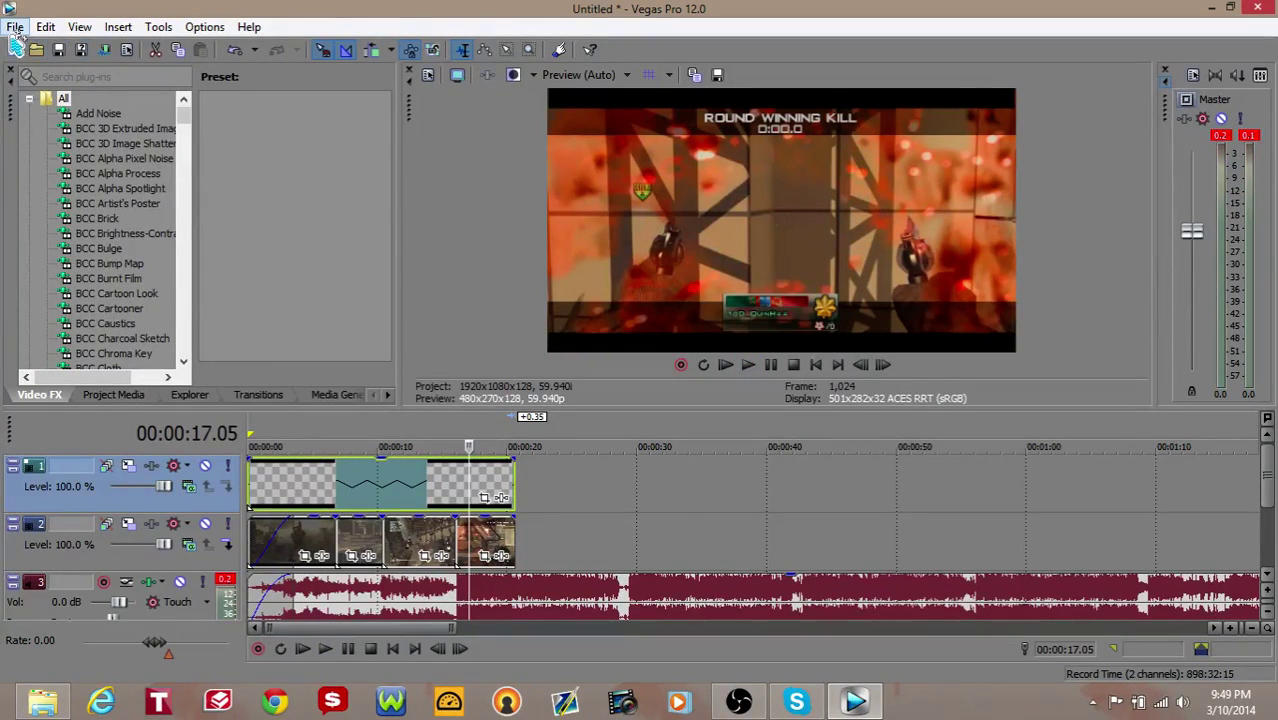
- Add the Magic Bullet Looks effect to the first cinematic clip on the timeline
click(324, 559)
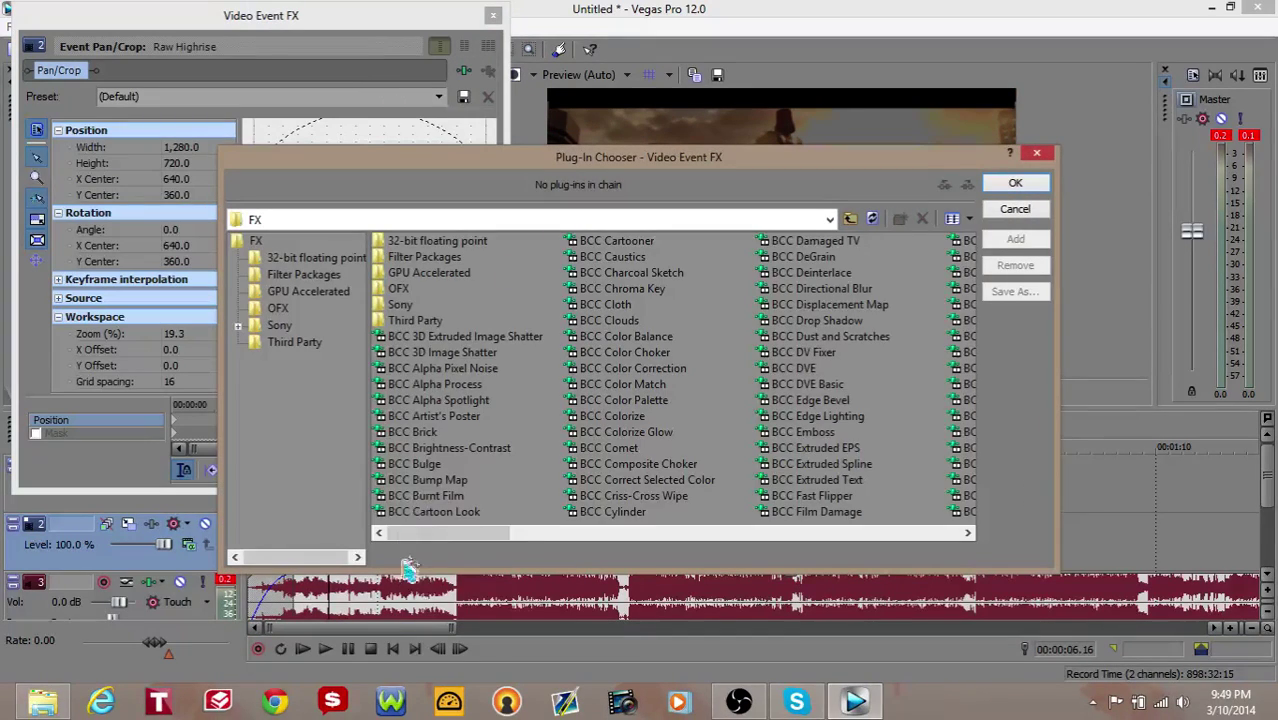
drag(433, 543, 970, 470)
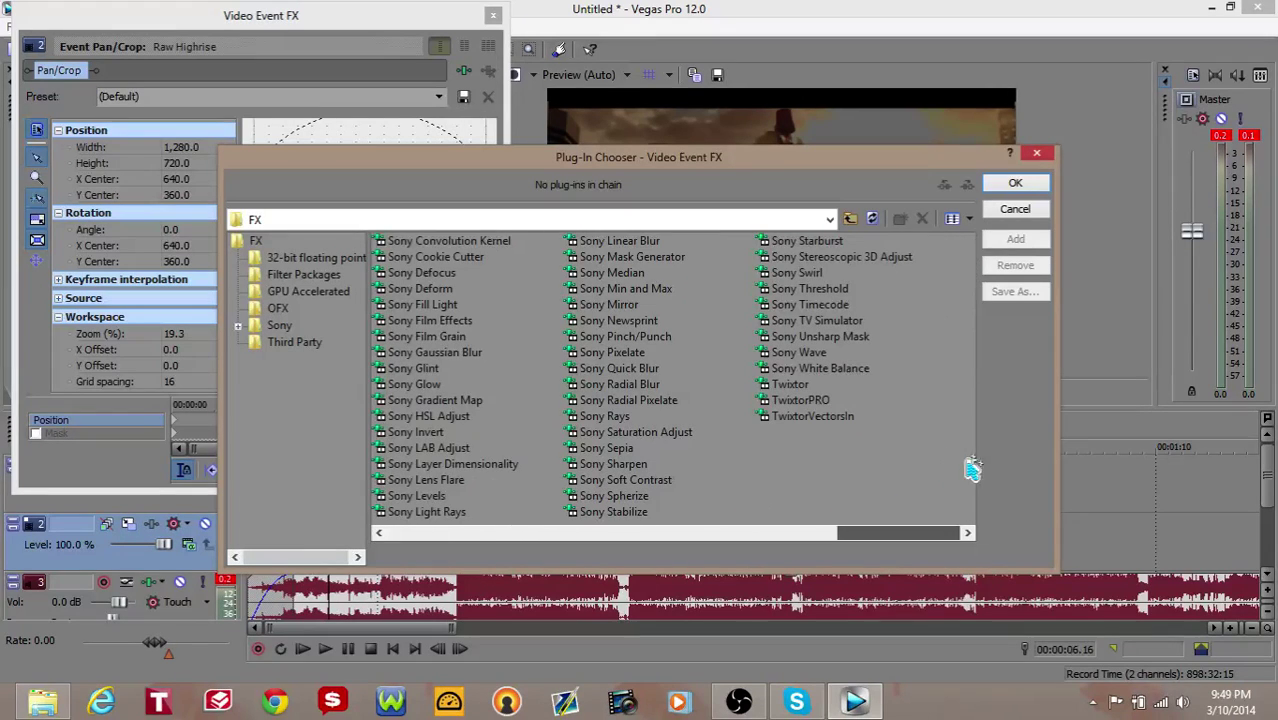
click(476, 246)
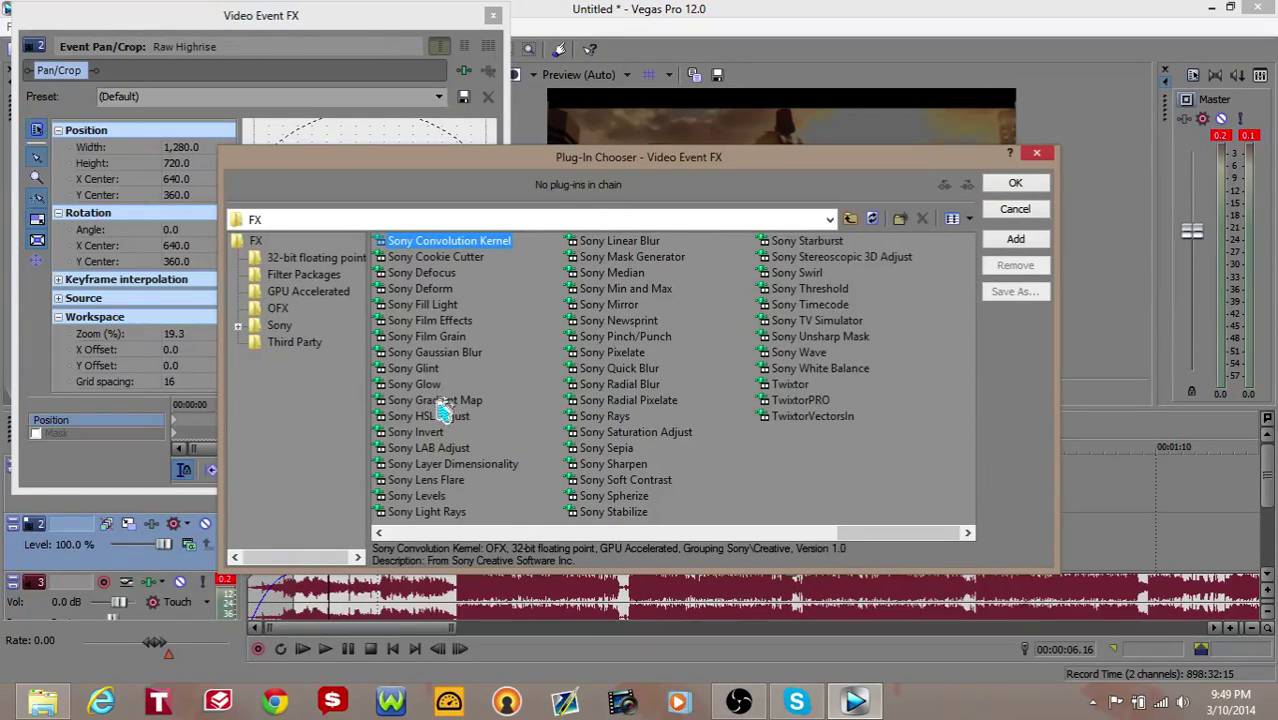
click(470, 450)
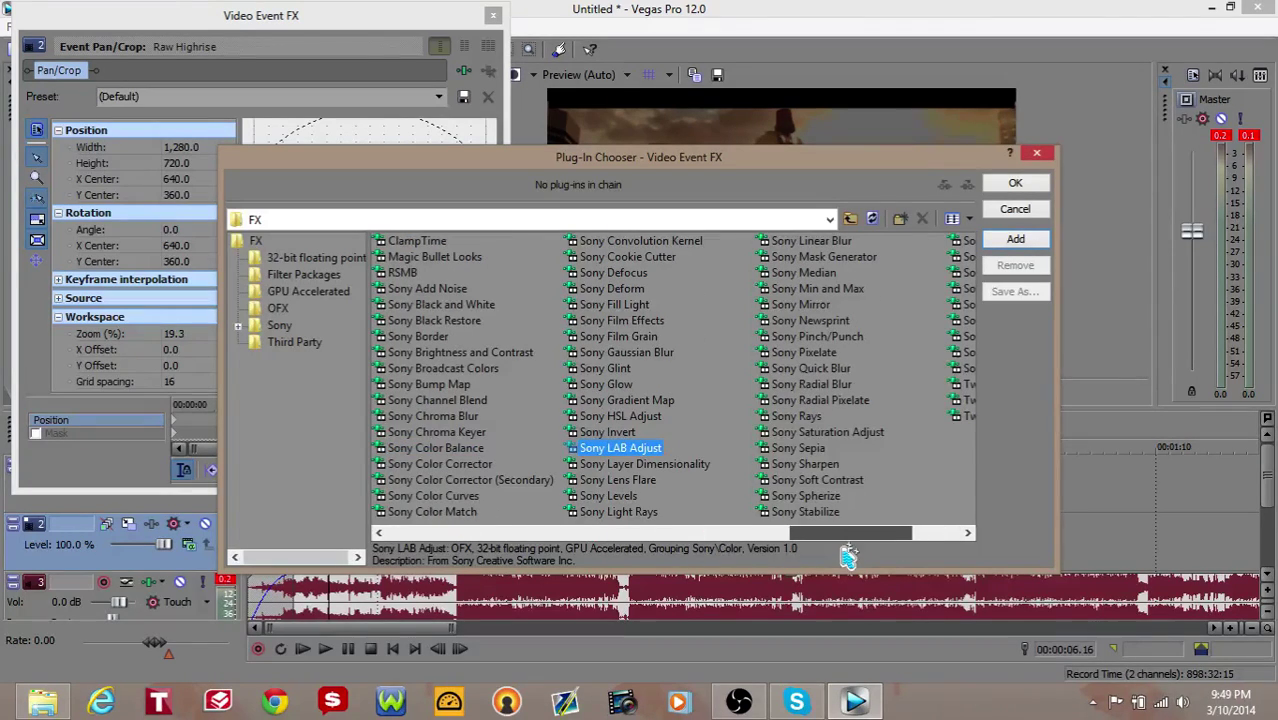
click(468, 258)
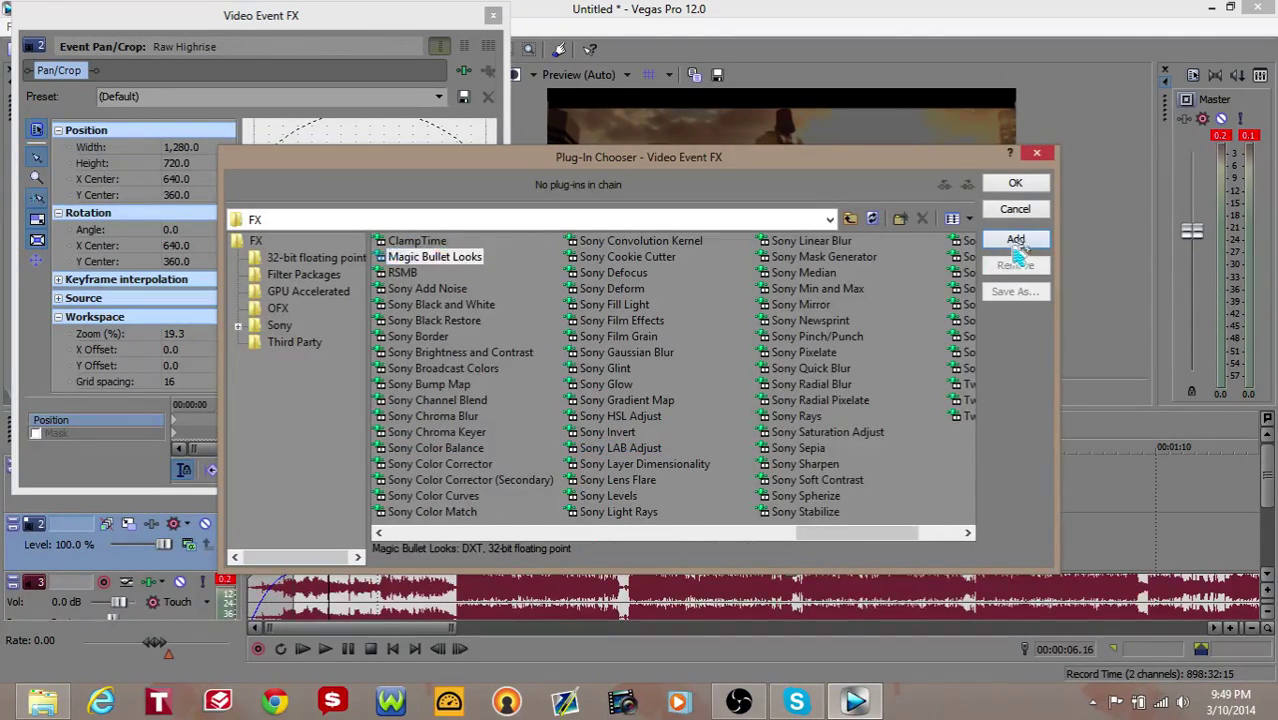
click(1015, 239)
click(1015, 183)
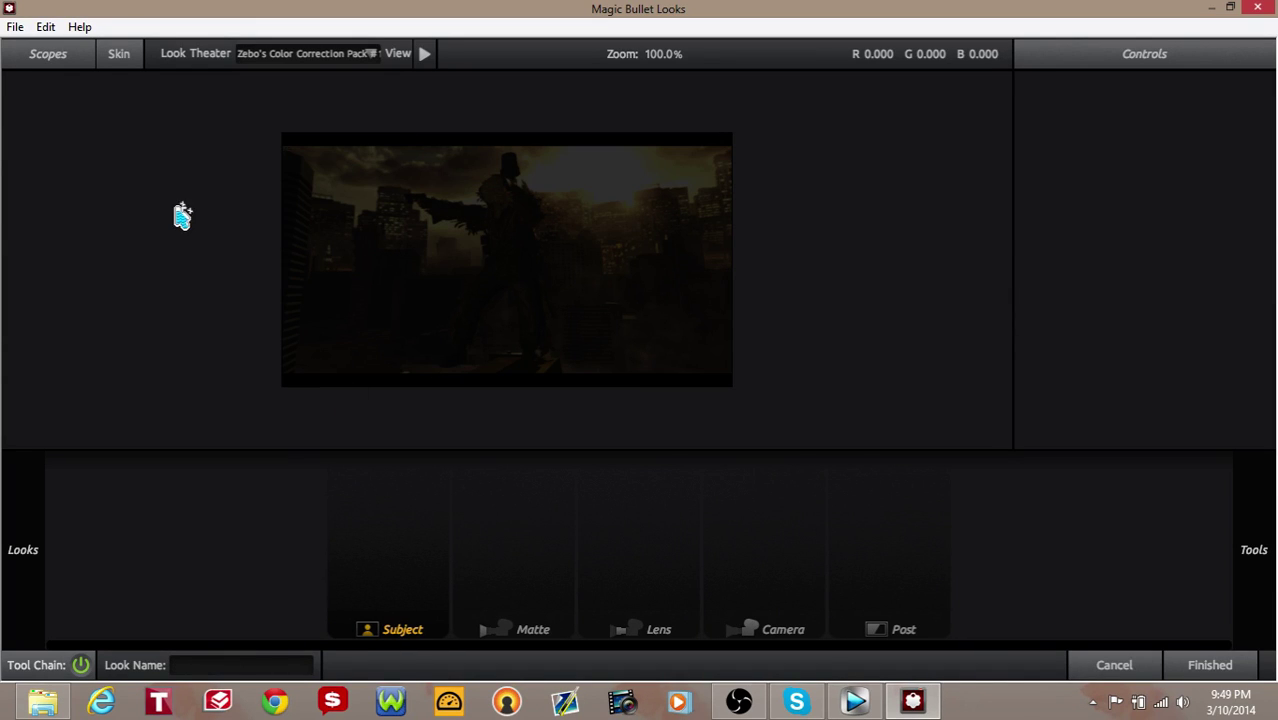
- Apply the Zebo (74) look from Zebo's Color Correction Pack to the first cinematic clip and close its effect settings
mouse_move(37, 549)
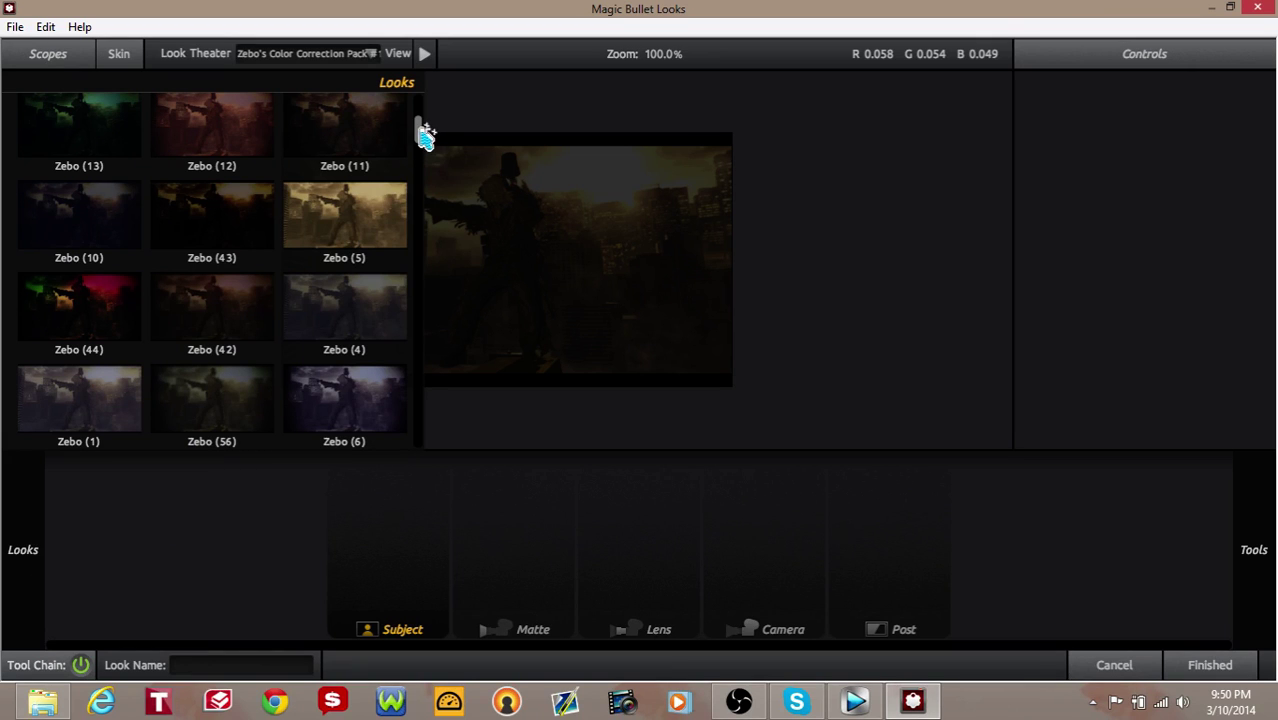
drag(424, 132, 430, 168)
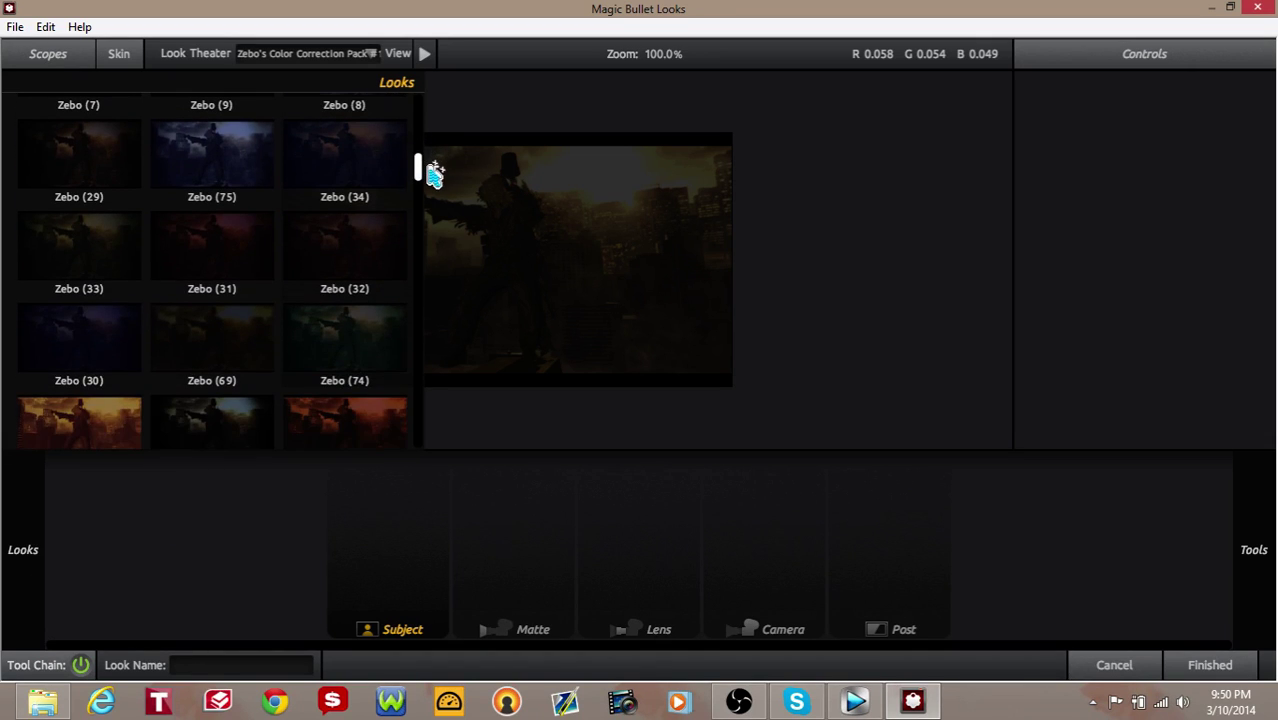
click(372, 365)
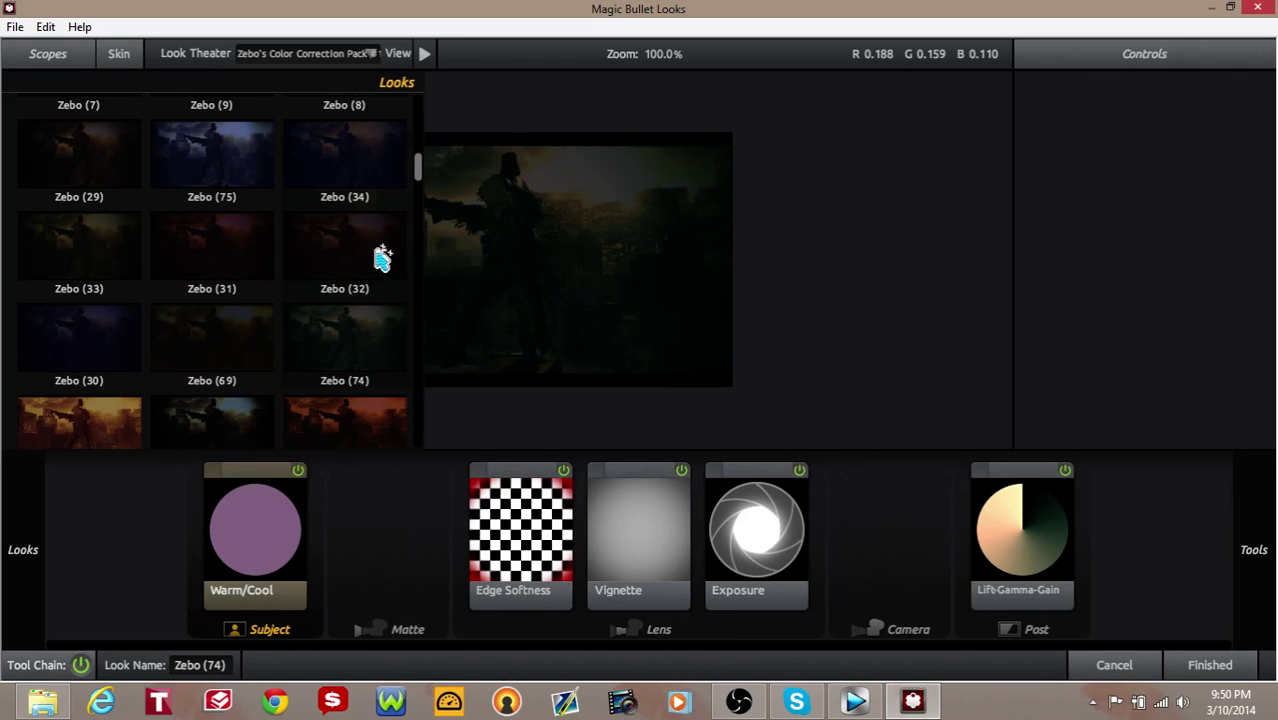
drag(428, 188, 430, 300)
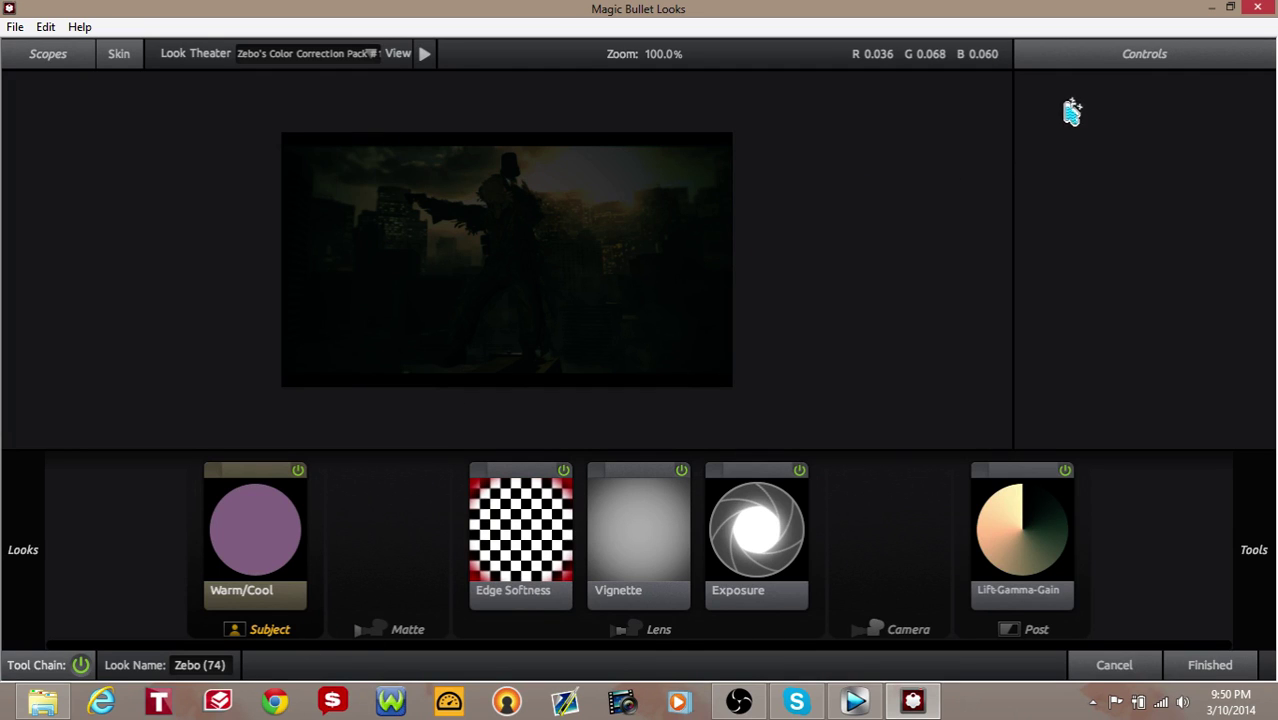
click(1200, 664)
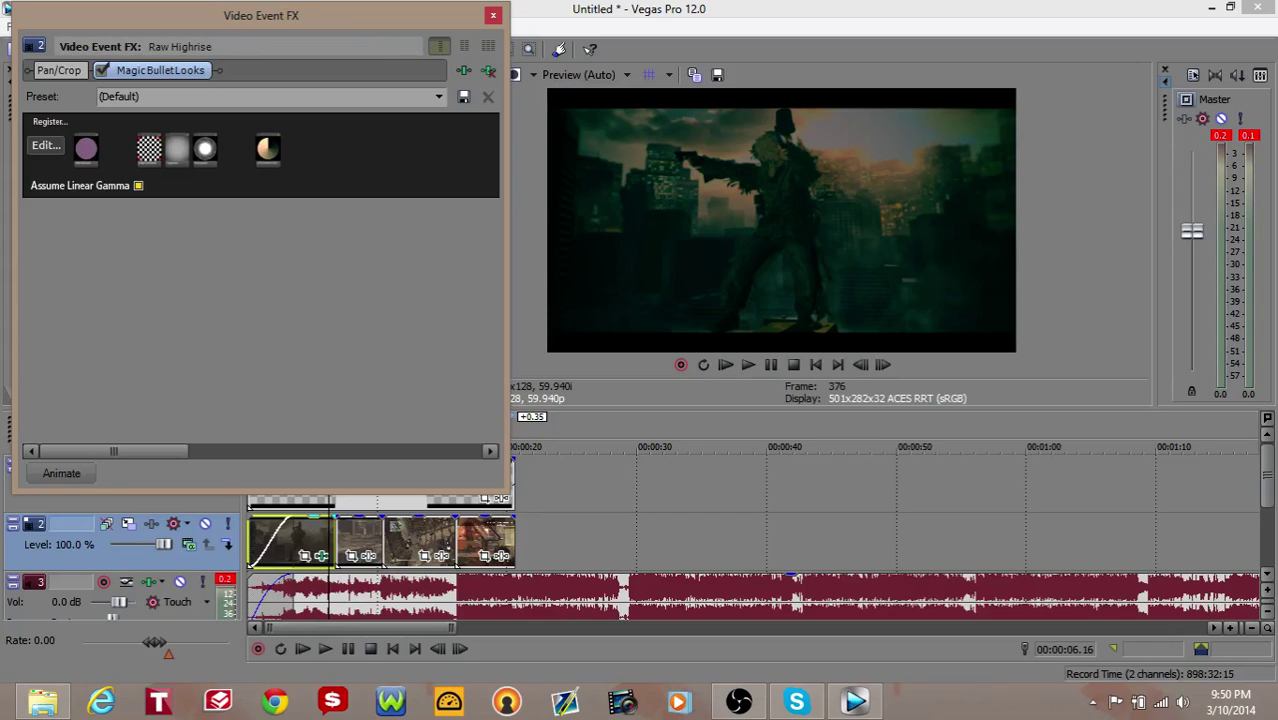
click(493, 15)
- Preview the first cinematic clip at several points to check the applied colour look
click(325, 648)
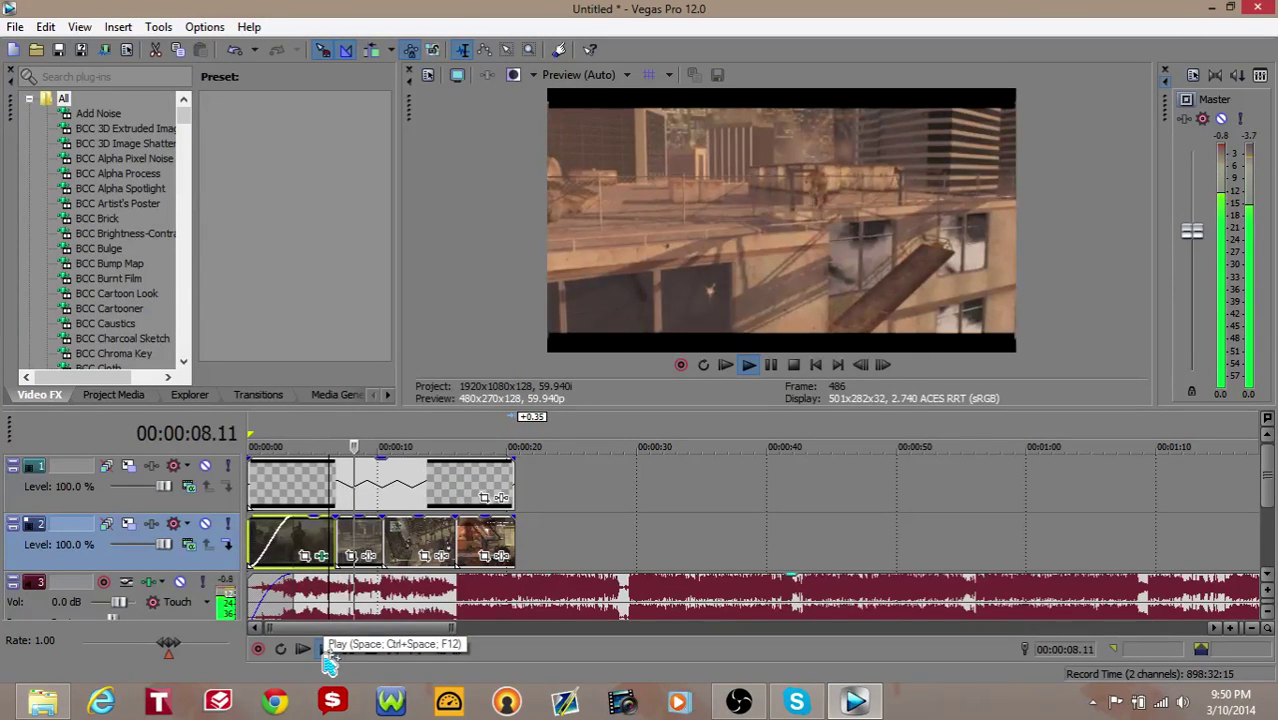
click(322, 649)
click(348, 648)
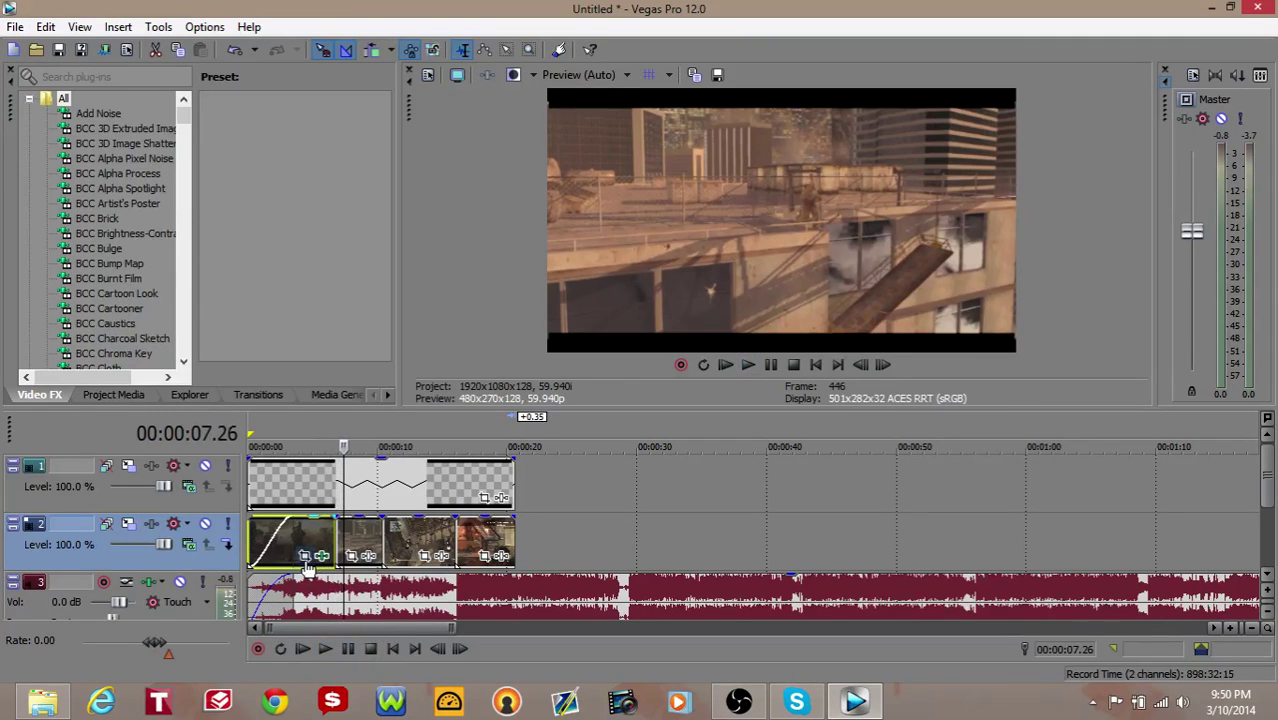
click(320, 549)
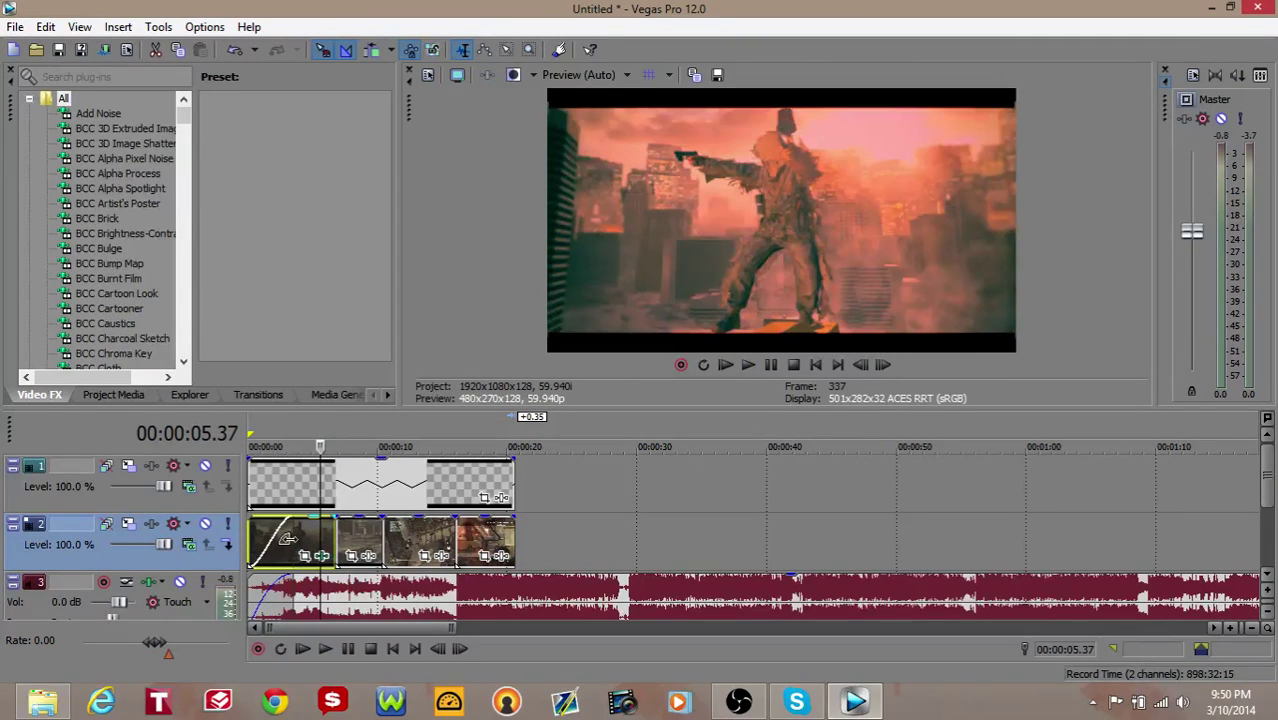
click(300, 545)
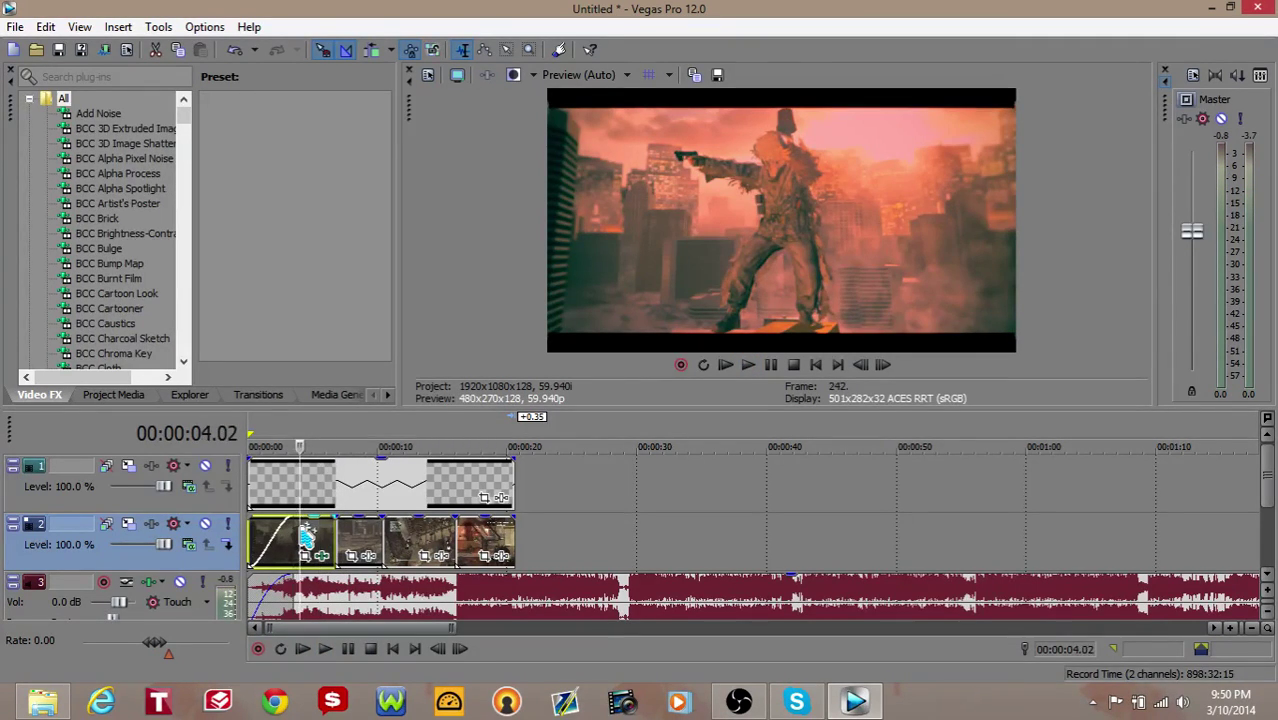
click(266, 551)
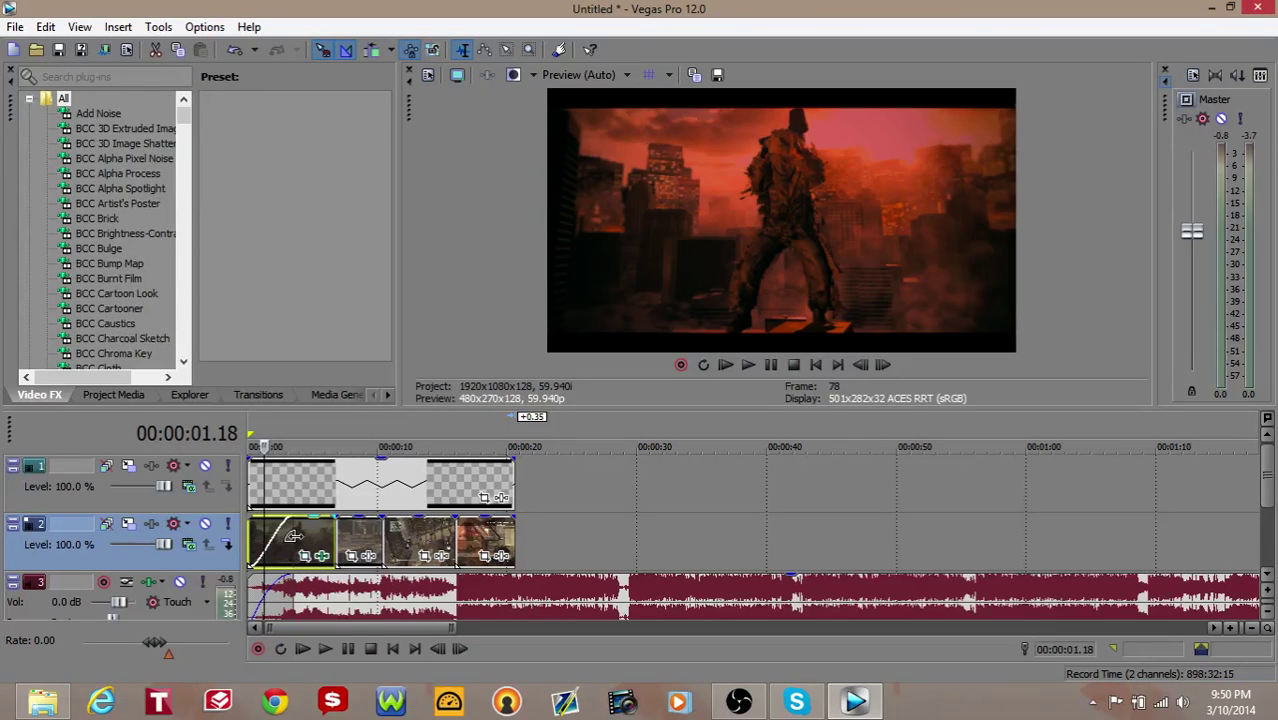
- Copy the first cinematic clip together with its colour-corrected event attributes
right_click(316, 530)
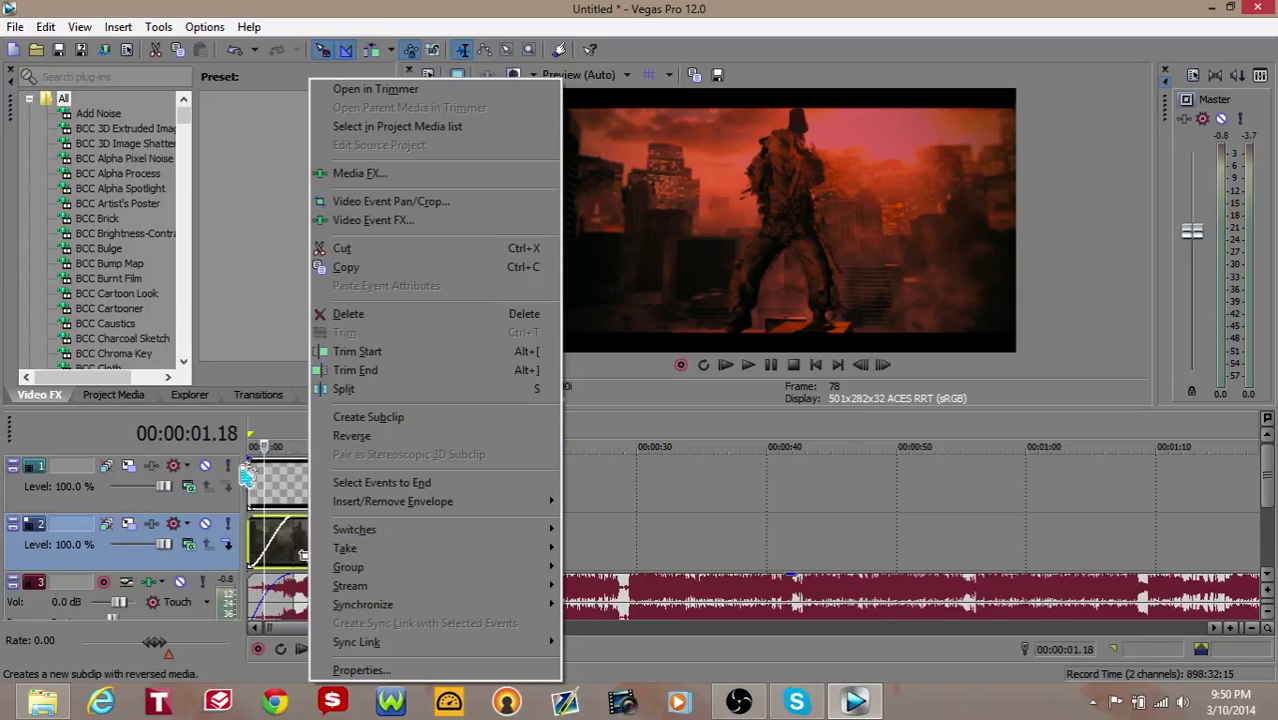
click(708, 486)
click(294, 552)
right_click(318, 548)
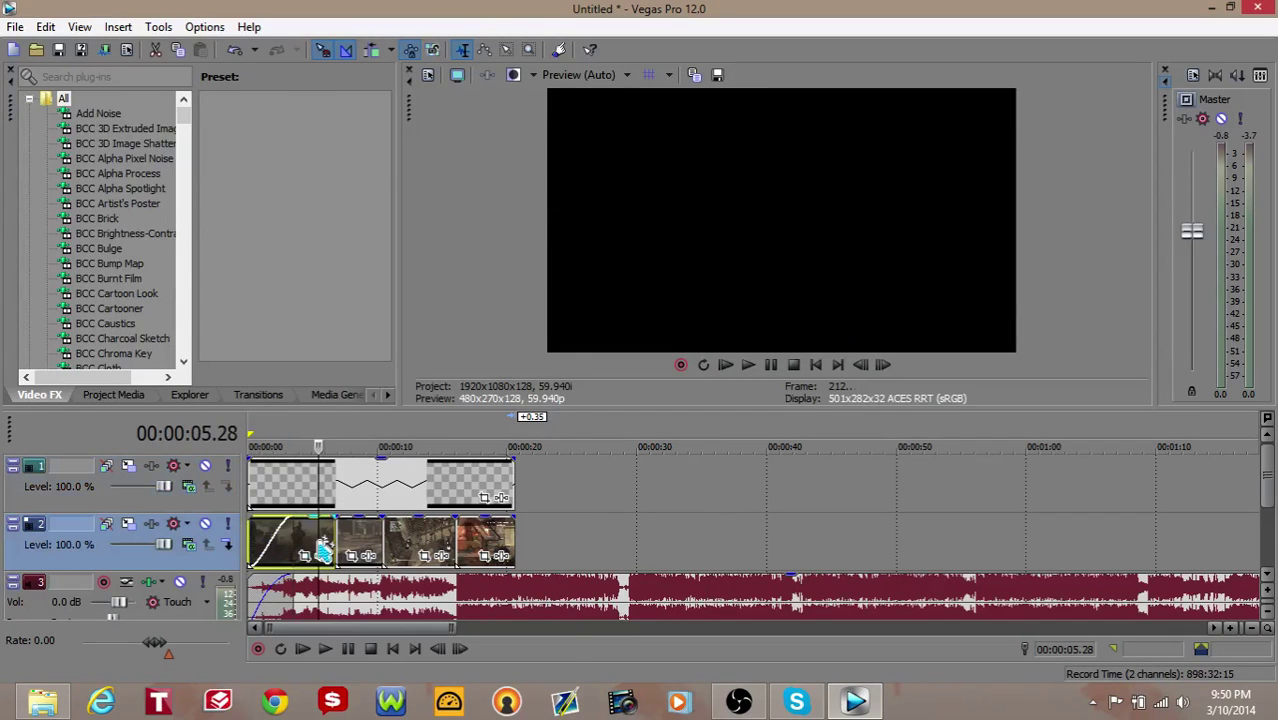
click(361, 267)
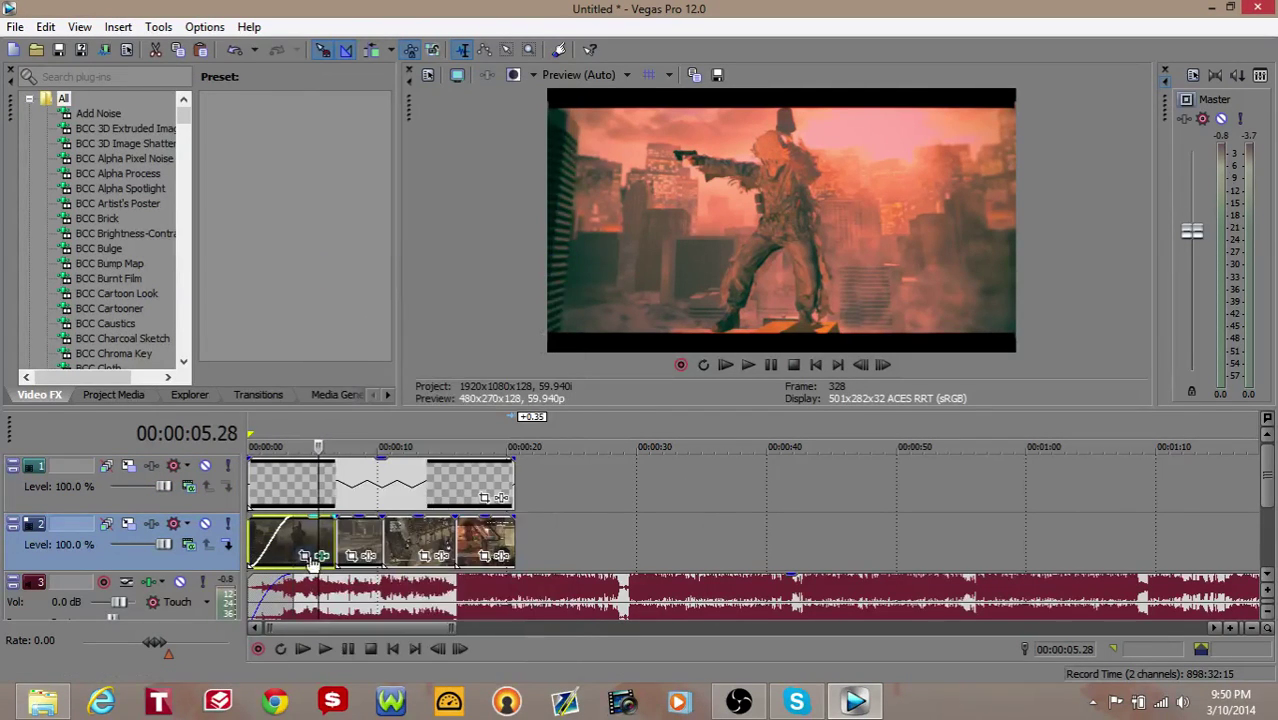
right_click(320, 540)
click(400, 286)
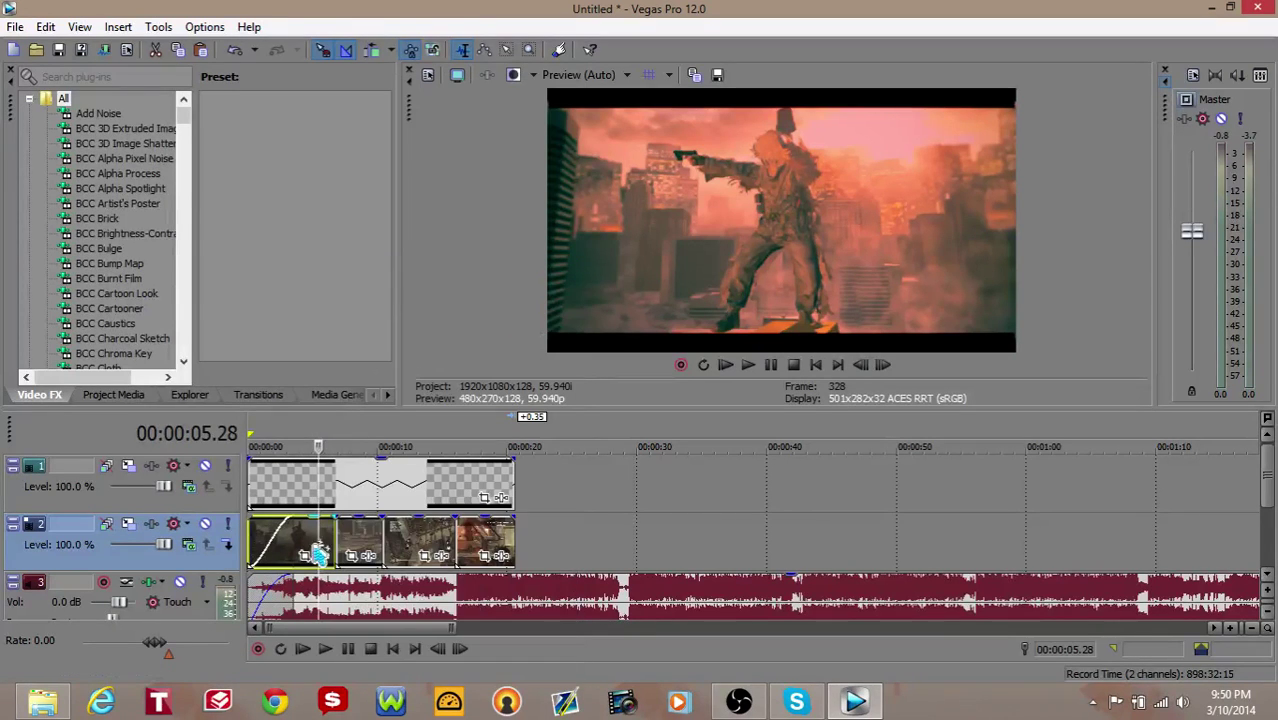
- Select all clips from the first to the last on the clip track and paste the copied event attributes onto them
shift+click(499, 538)
right_click(499, 540)
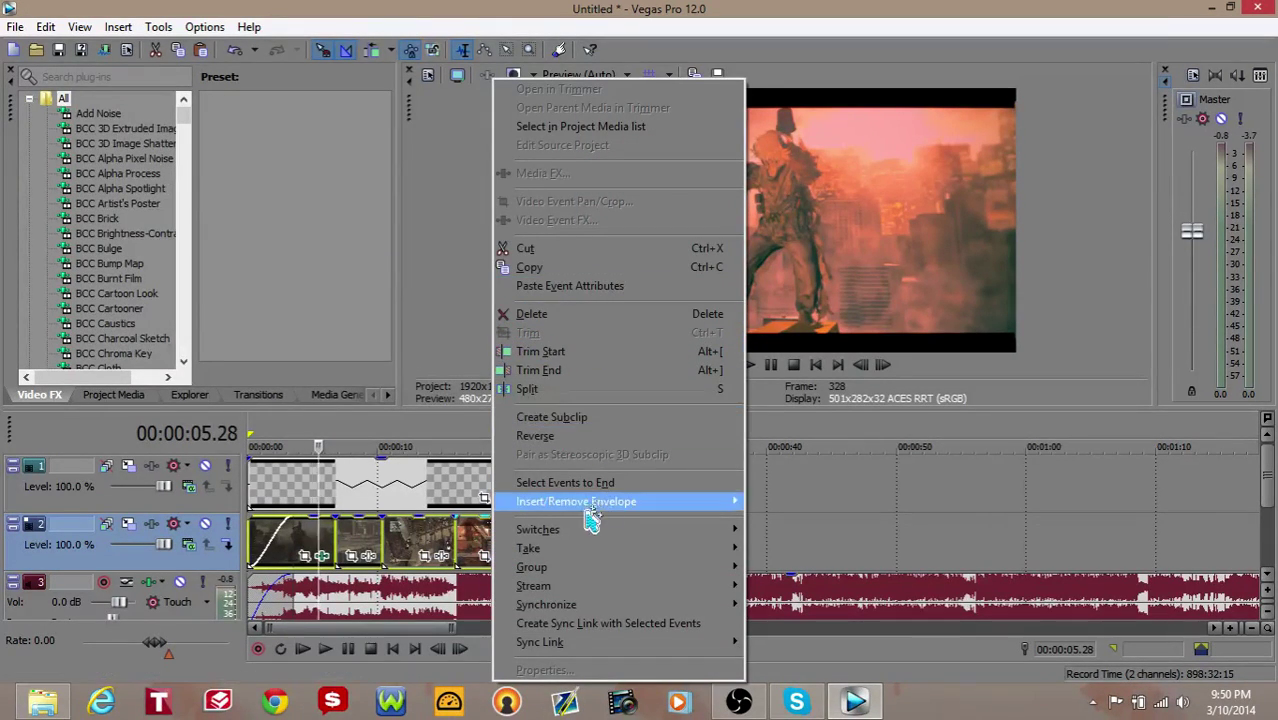
click(578, 287)
- Play the montage from the start to check the look on every clip, and check the recording in Open Broadcaster Software
click(301, 648)
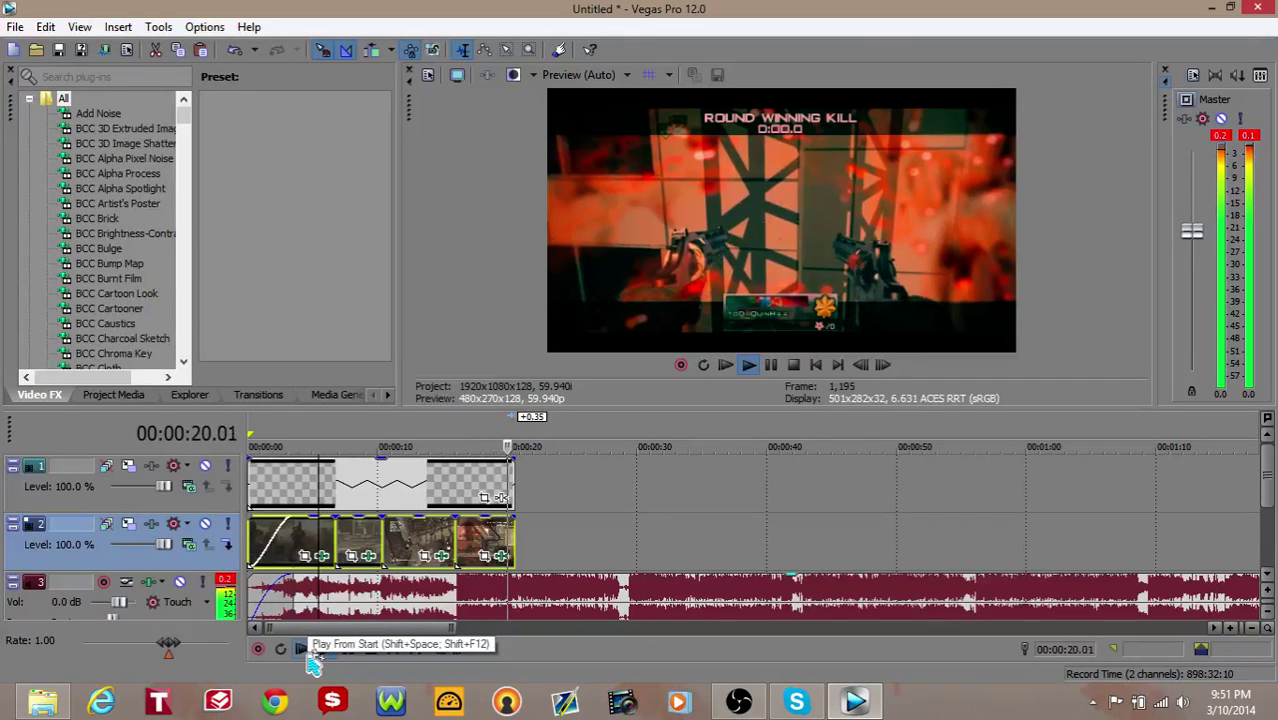
click(348, 648)
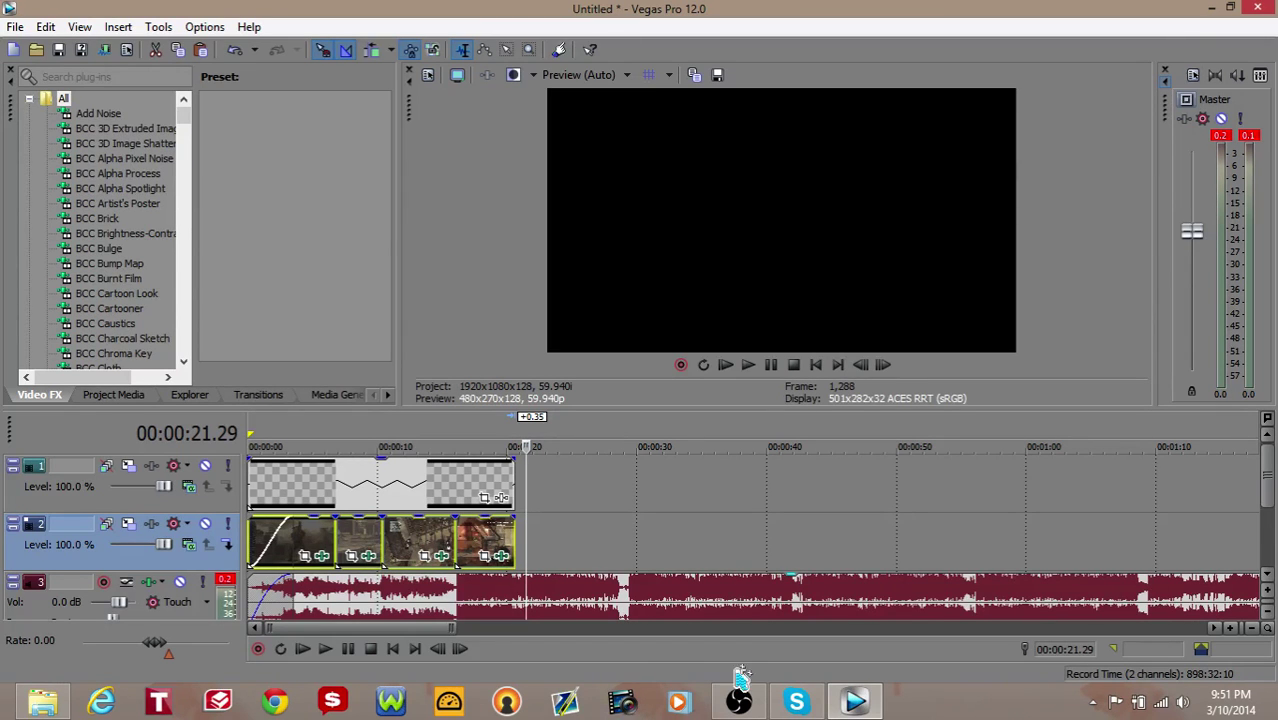
click(745, 702)
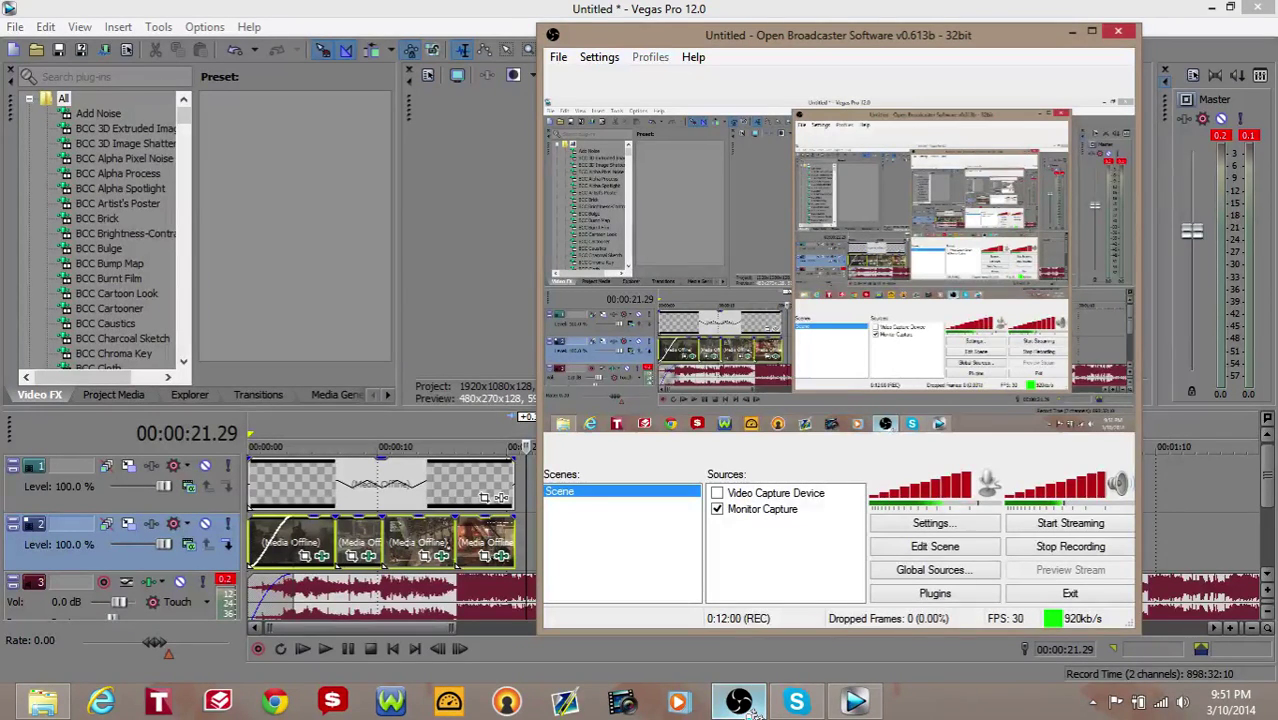
click(745, 702)
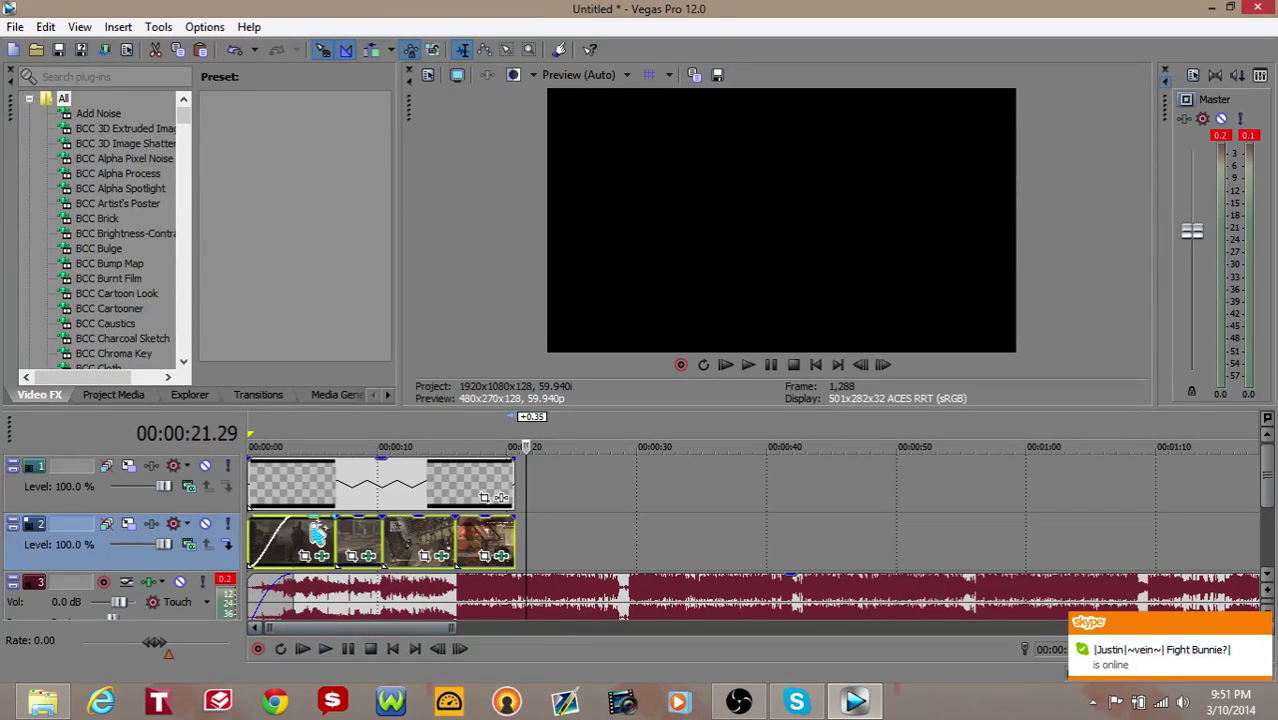
- Split the third clip at 00:00:16.02, just before the last gameplay clip and the song's drop
click(272, 490)
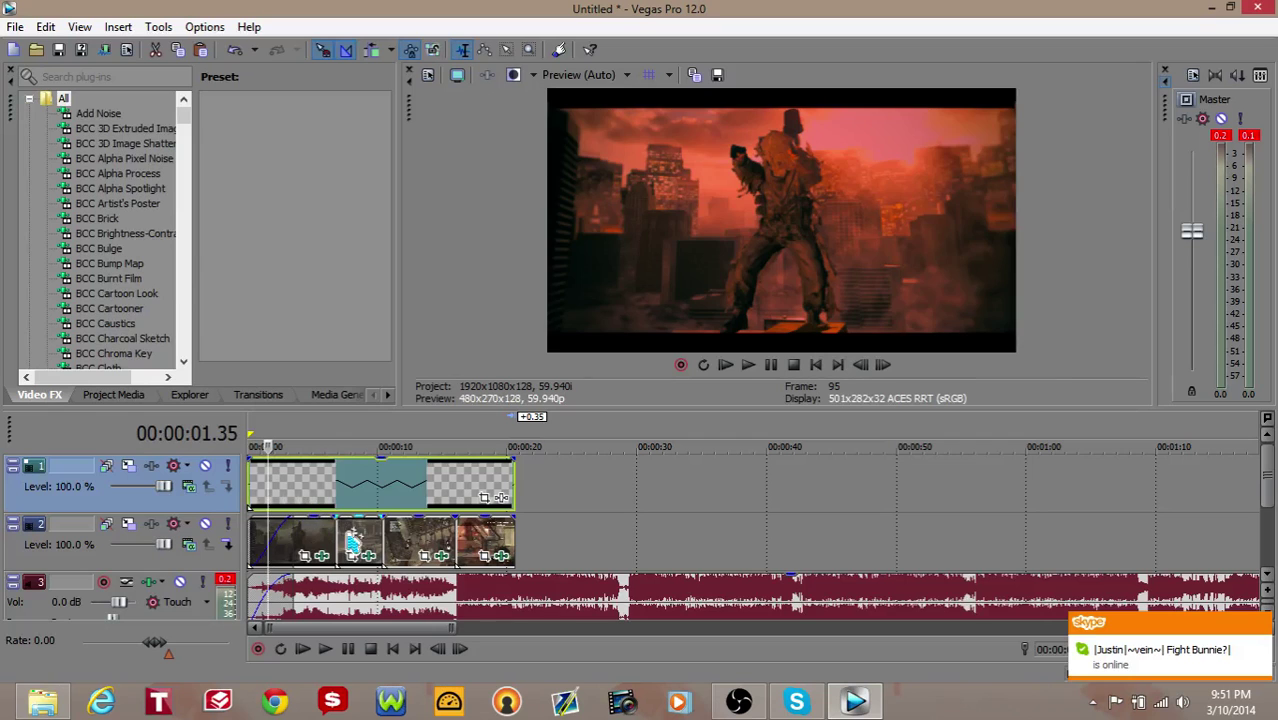
click(449, 530)
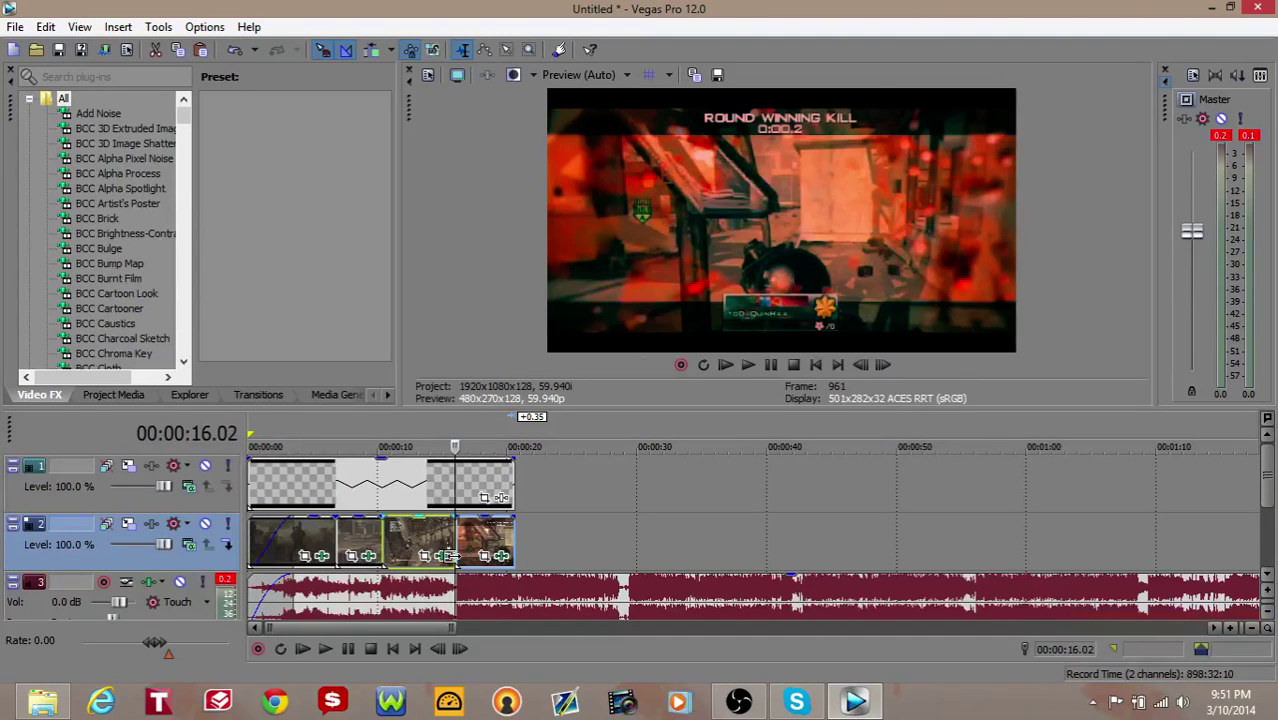
click(451, 562)
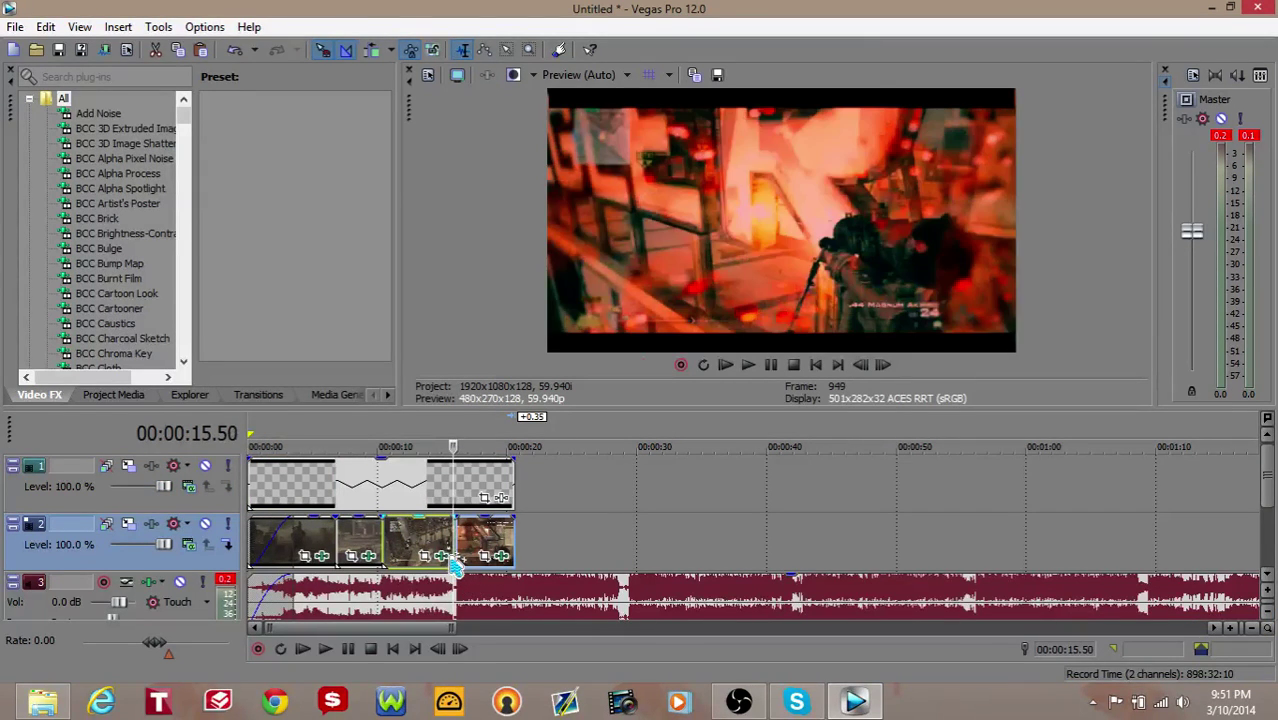
drag(449, 556, 455, 567)
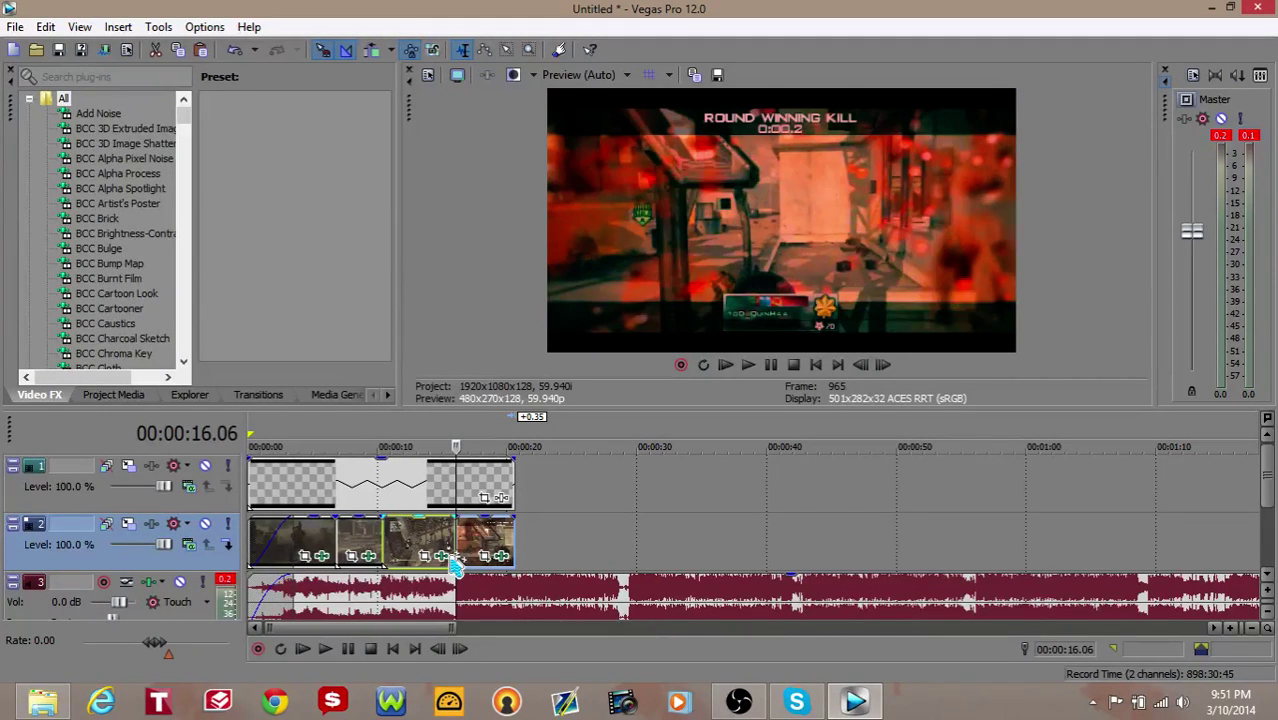
click(455, 567)
scroll(481, 563, up, 10)
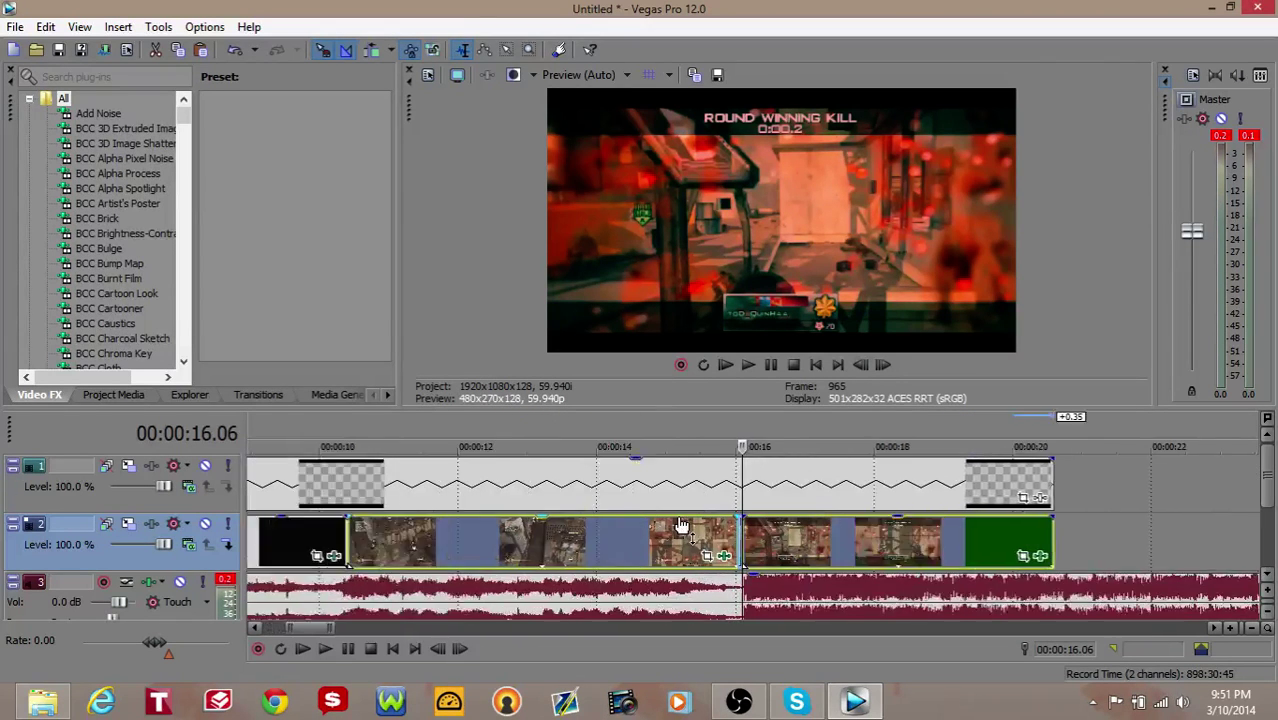
click(737, 541)
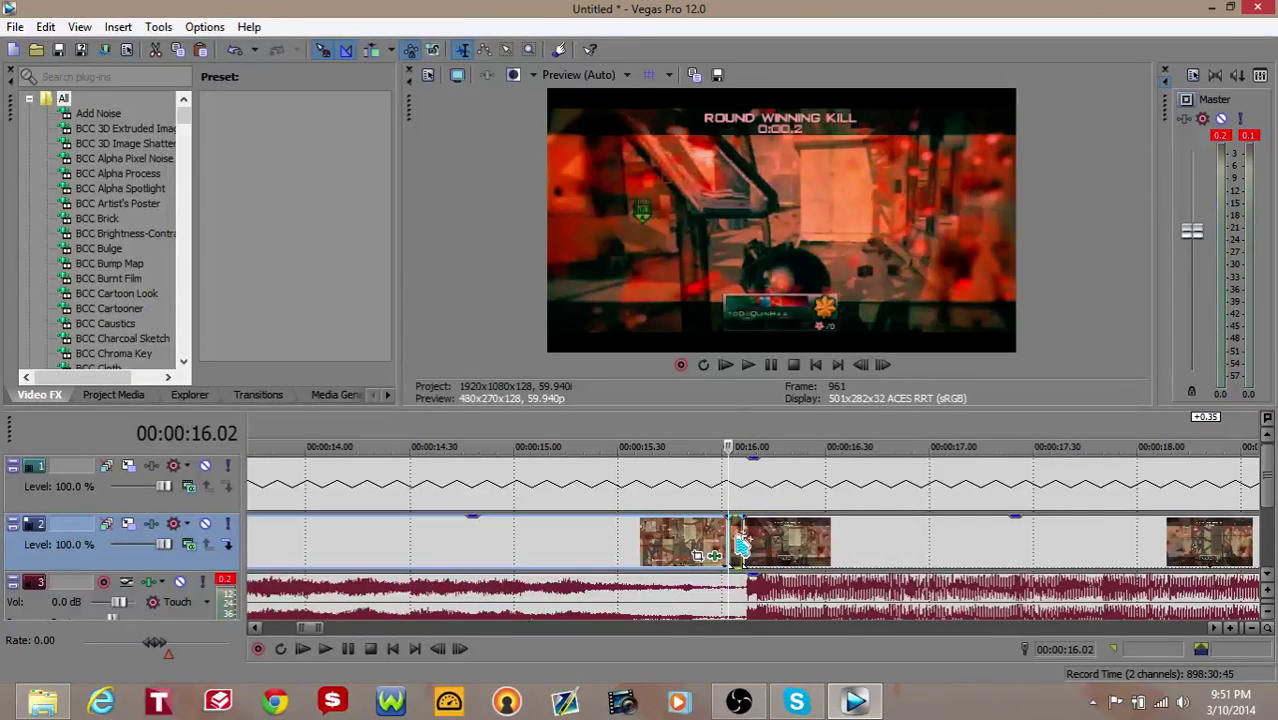
key(Delete)
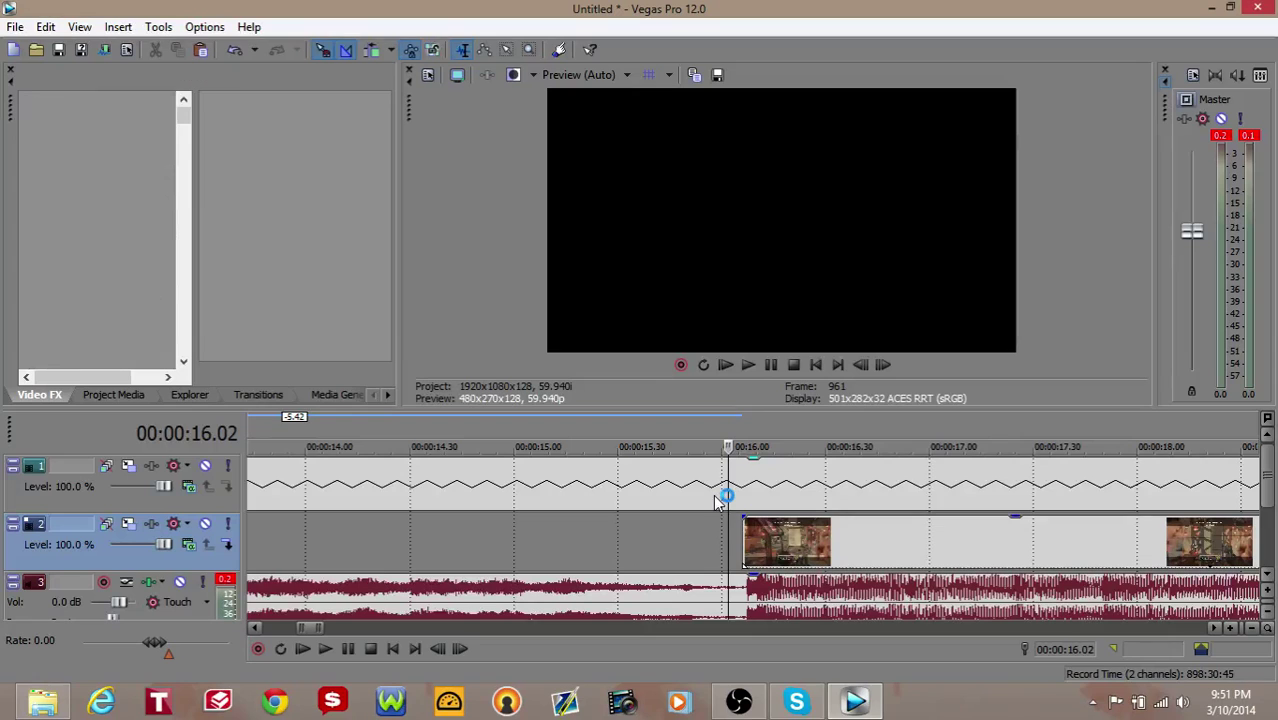
key(ctrl+z)
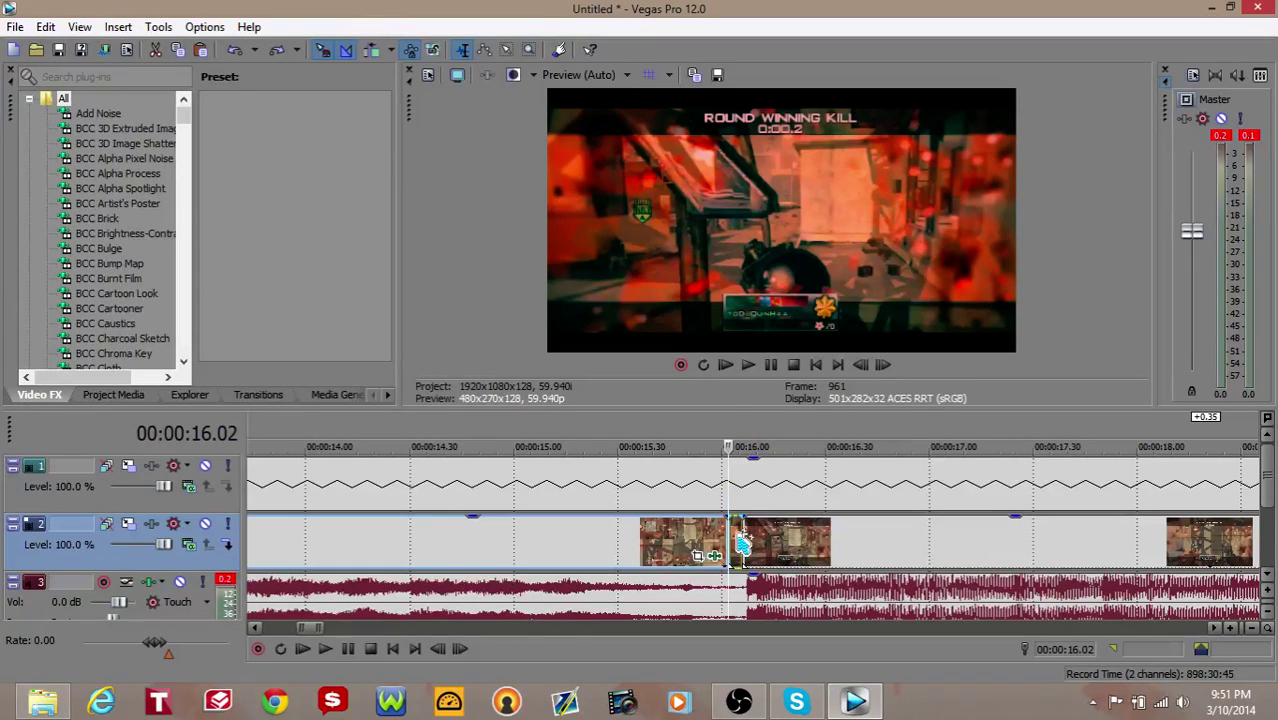
key(Delete)
key(ctrl+z)
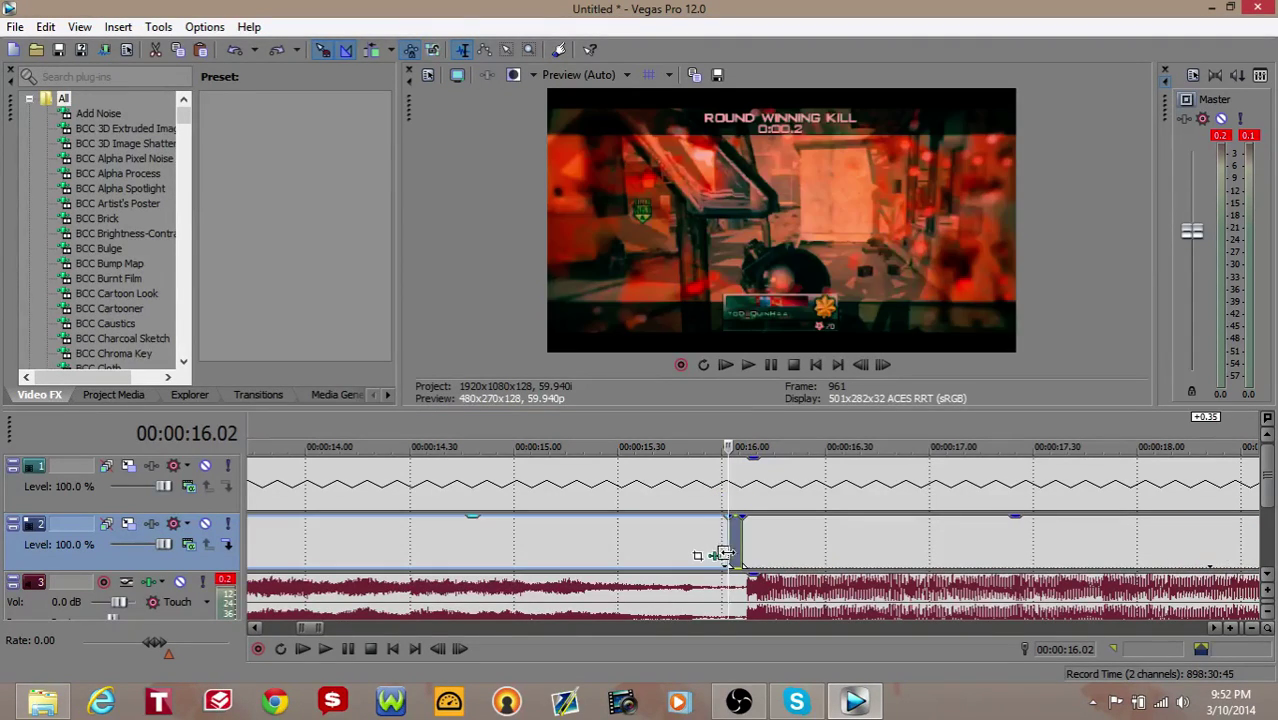
- Ungroup the short leftover piece from 00:00:16.02 to 00:00:16.06 and delete it from the clip track
click(682, 545)
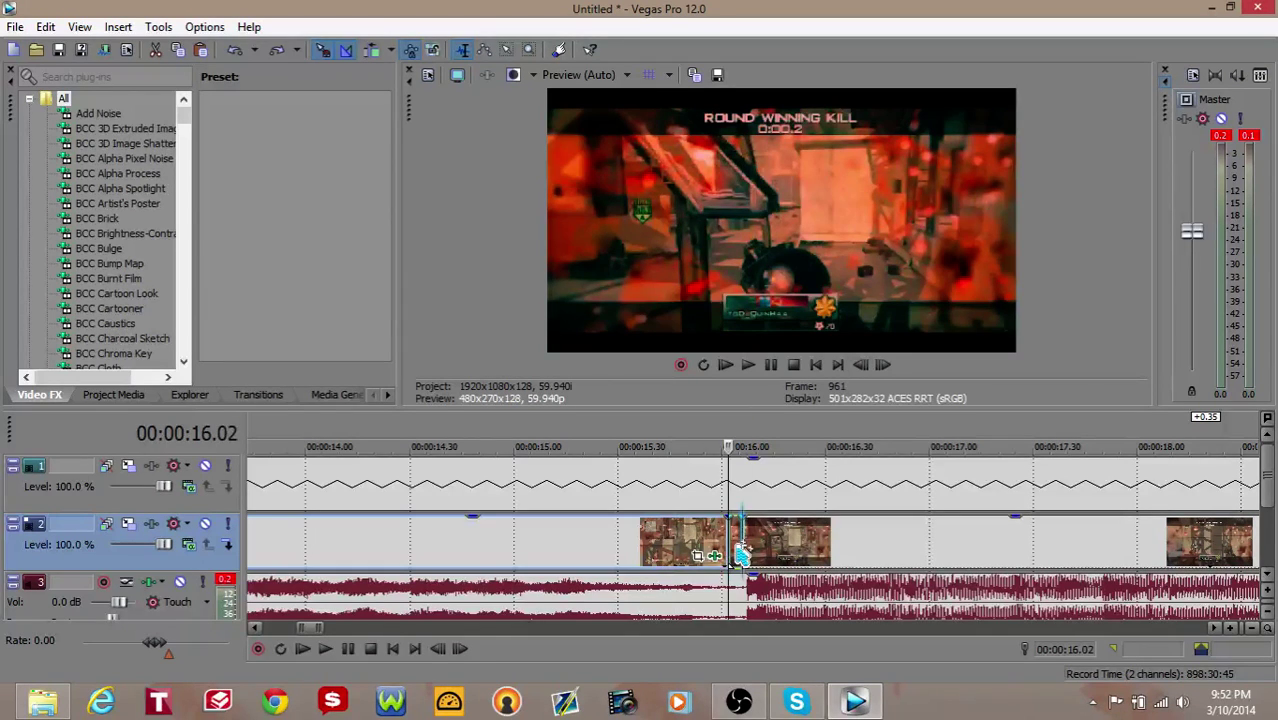
click(740, 538)
right_click(740, 538)
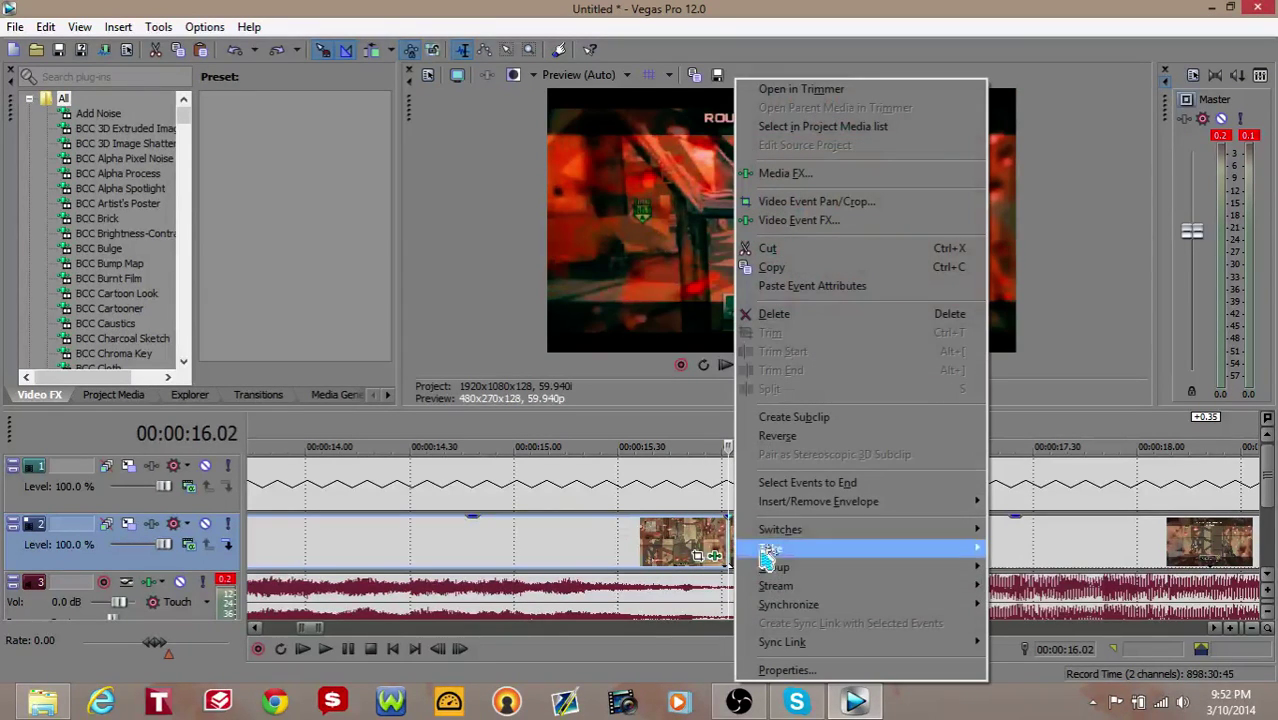
mouse_move(819, 570)
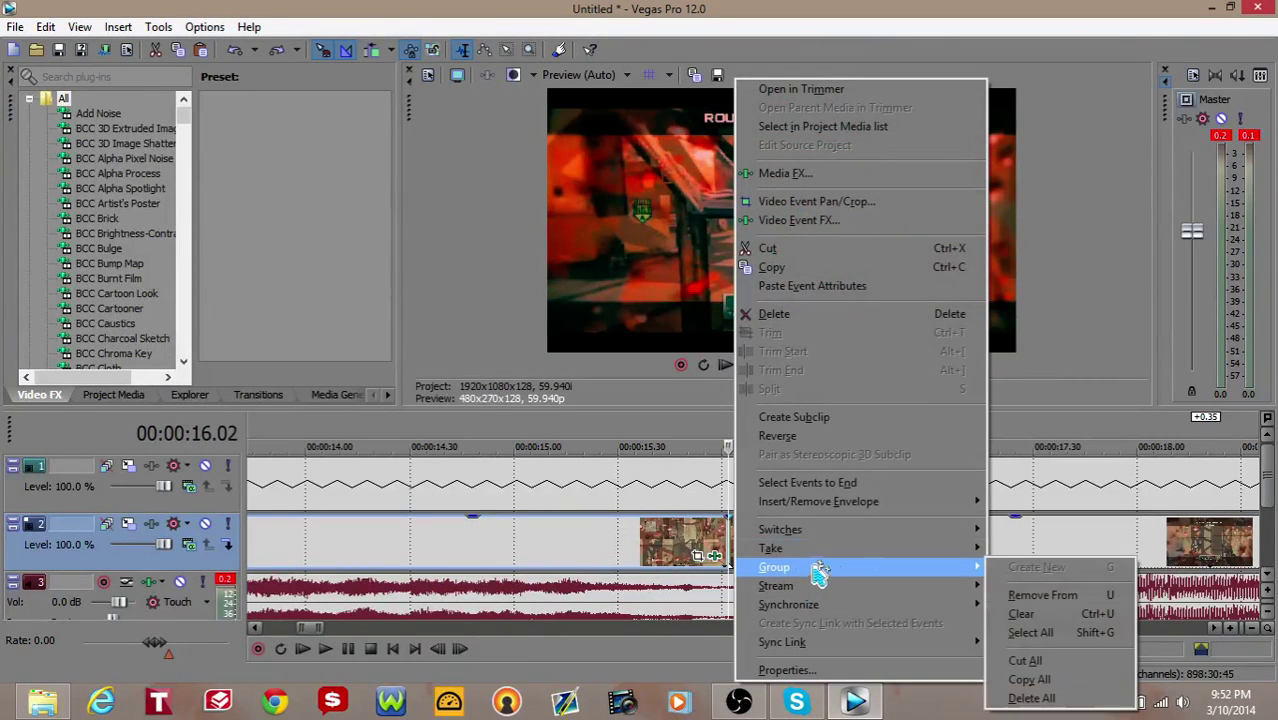
click(1035, 570)
double_click(740, 550)
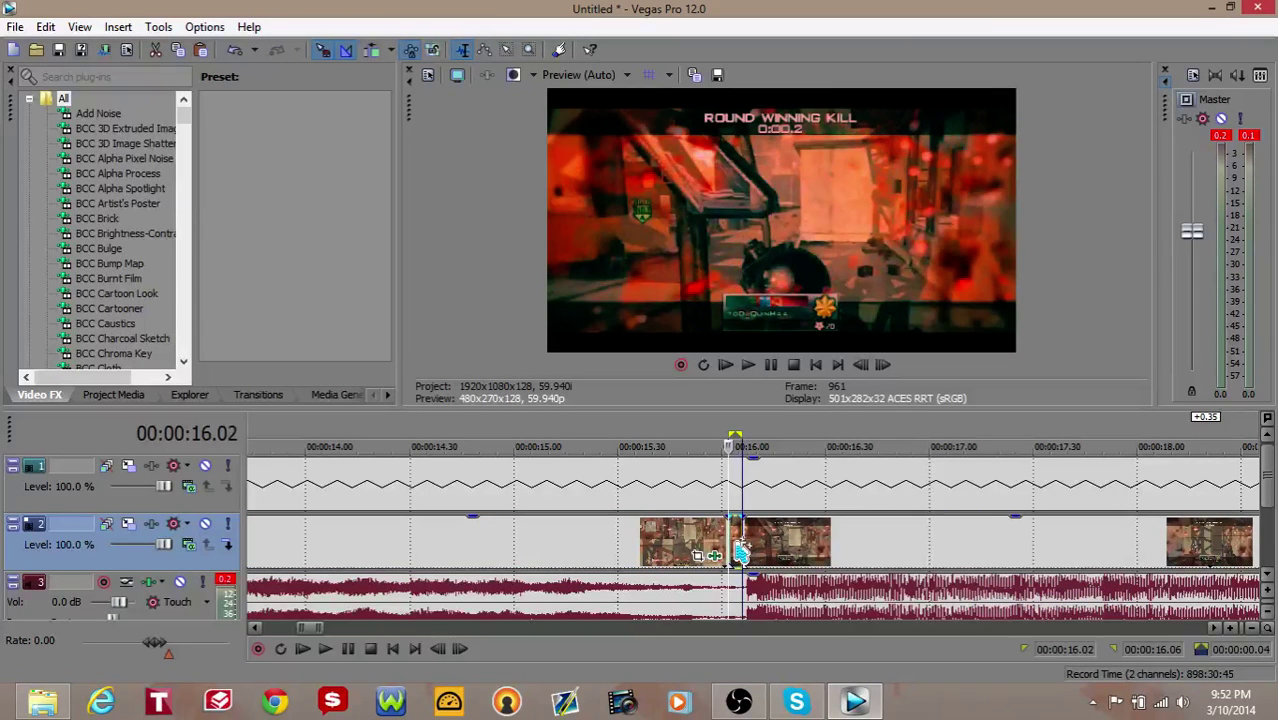
double_click(740, 550)
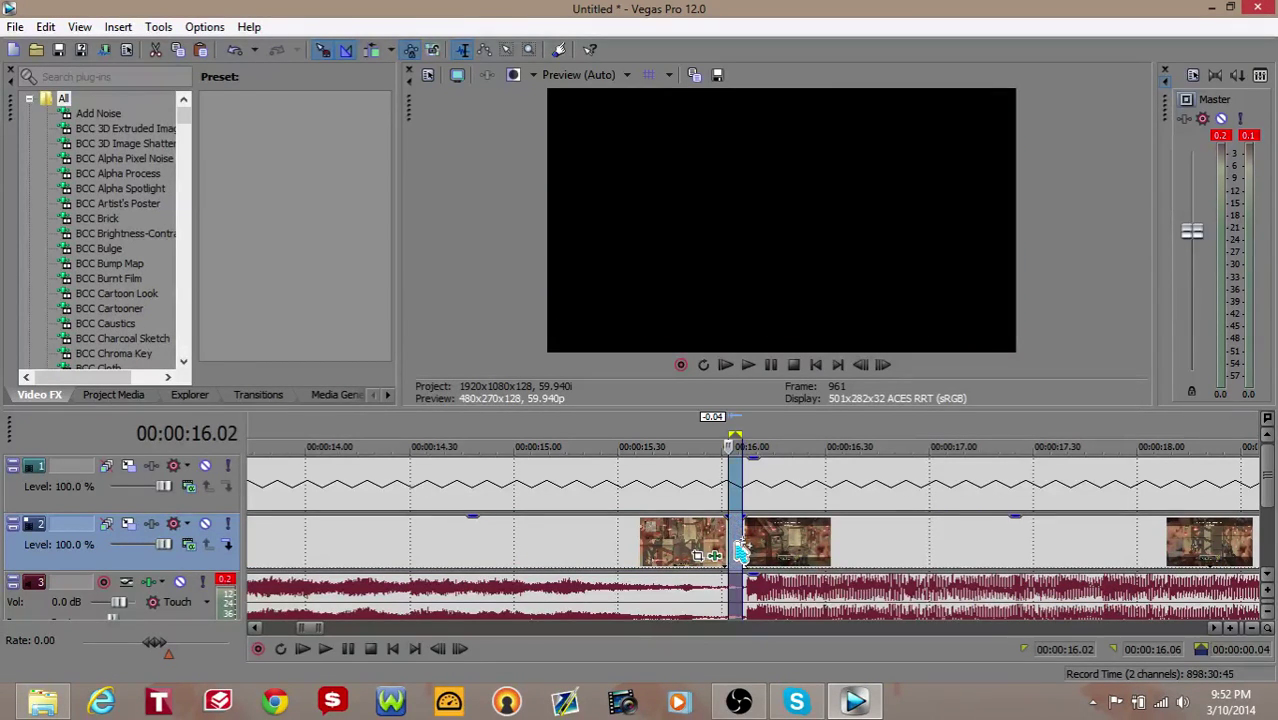
- Move the last gameplay clip earlier to start at 00:00:16.02, closing the gap after the third clip
click(634, 556)
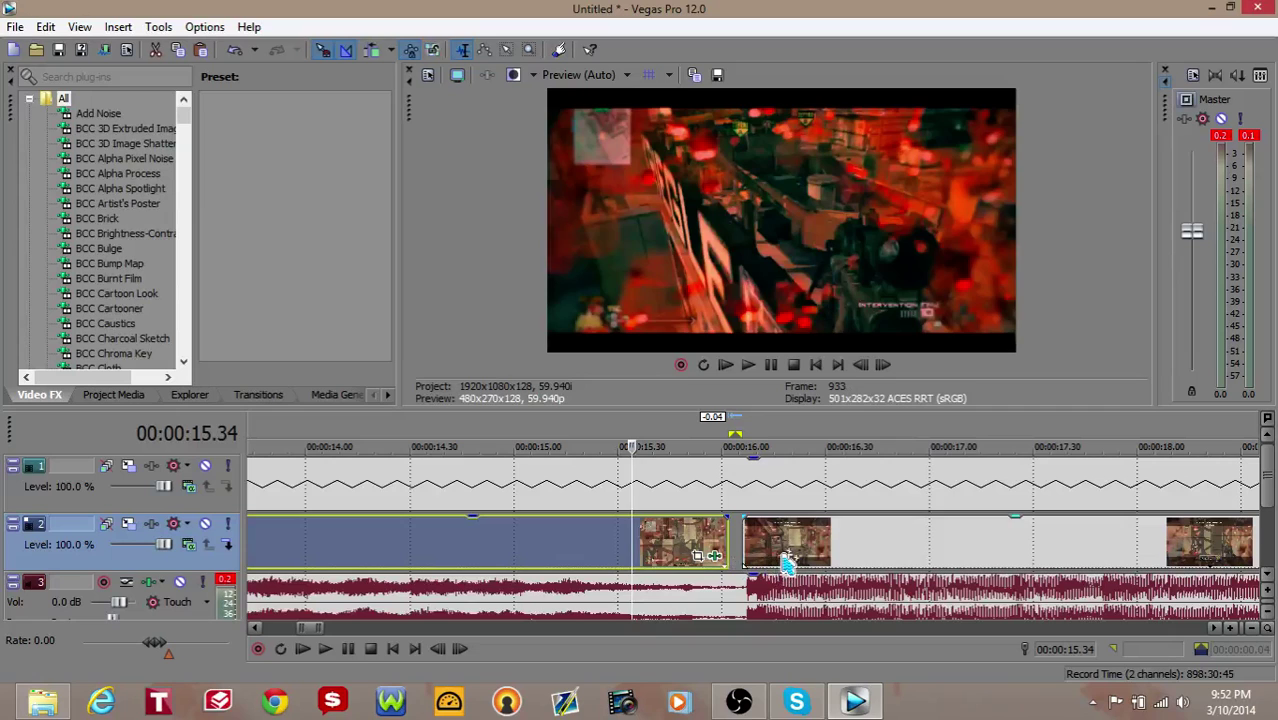
mouse_move(784, 570)
mouse_down()
mouse_move(768, 561)
mouse_move(785, 556)
mouse_move(773, 561)
mouse_up()
click(472, 568)
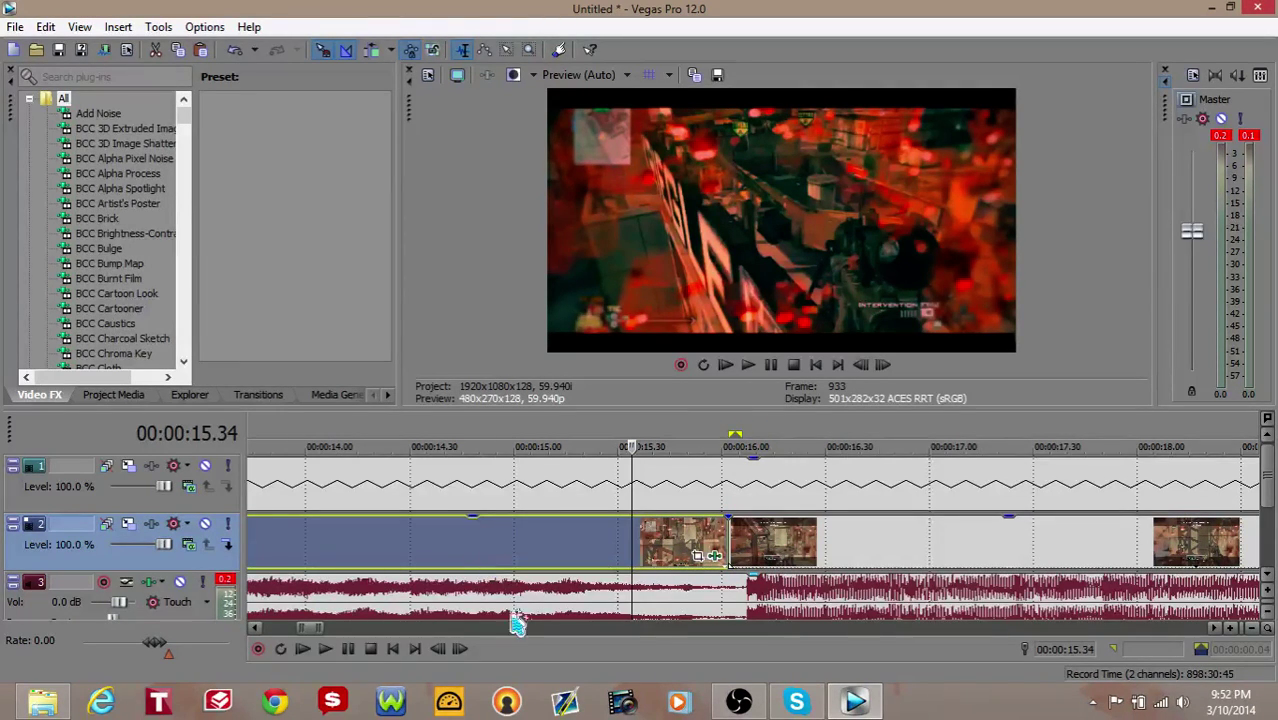
- Play across the cut into the last gameplay clip to check its timing against the song's drop
click(325, 649)
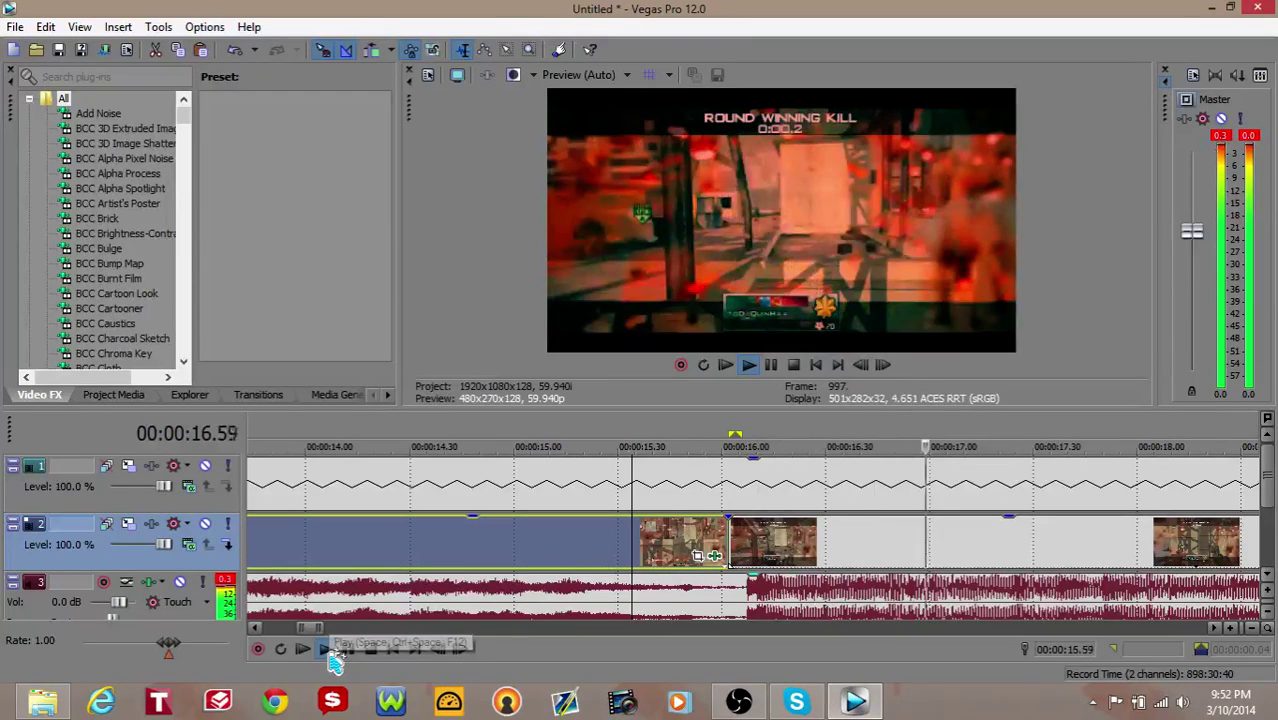
click(325, 649)
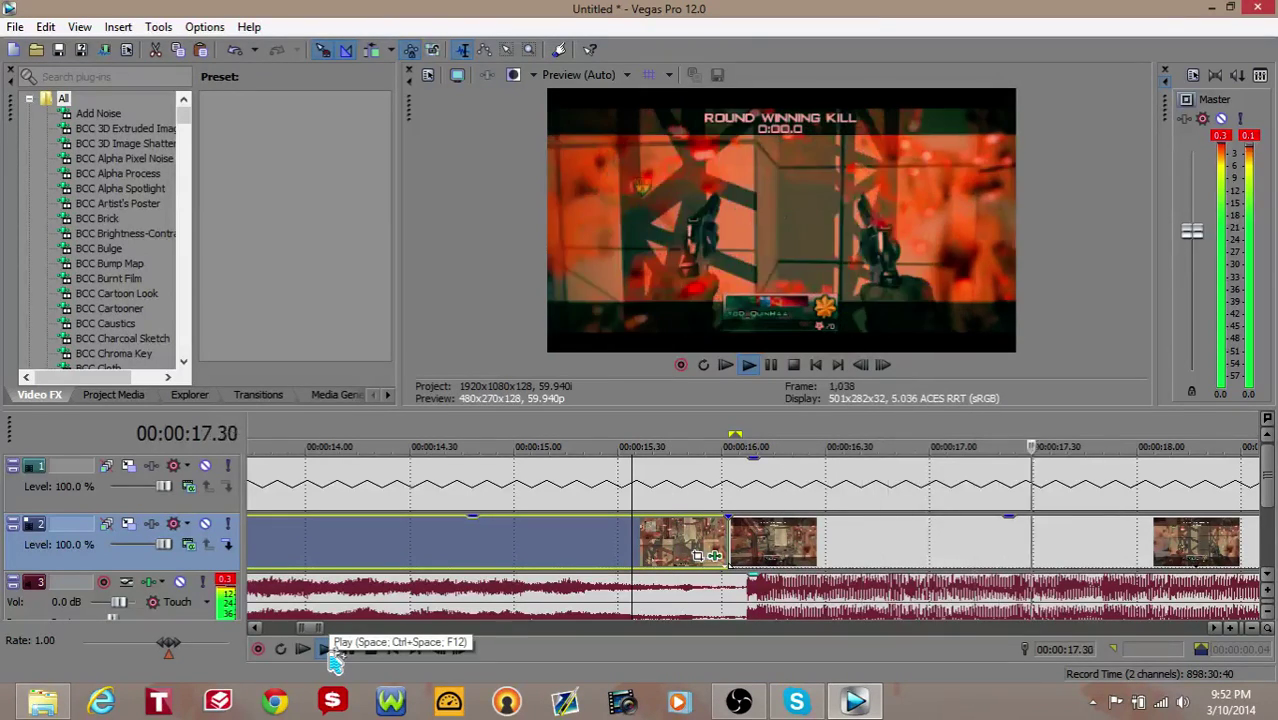
click(325, 649)
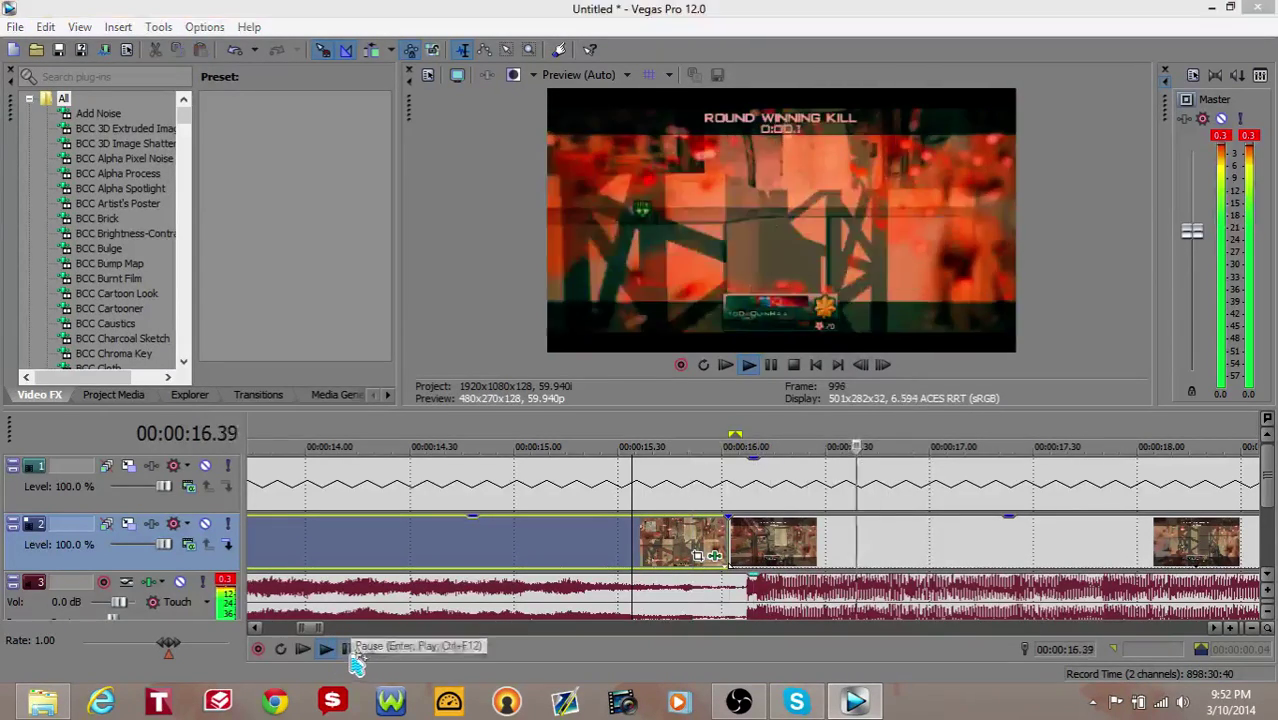
click(348, 650)
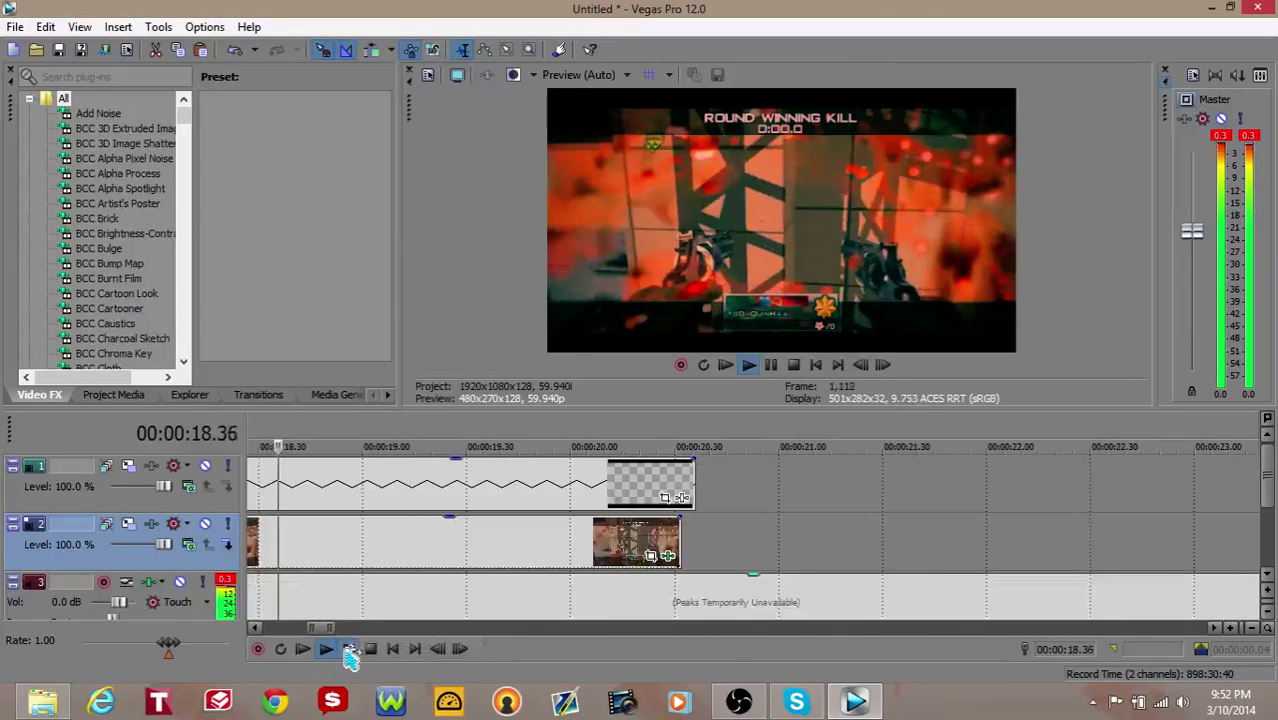
- Switch the preview quality to Draft (Quarter) and replay the third clip through the drop
scroll(400, 600, down, 5)
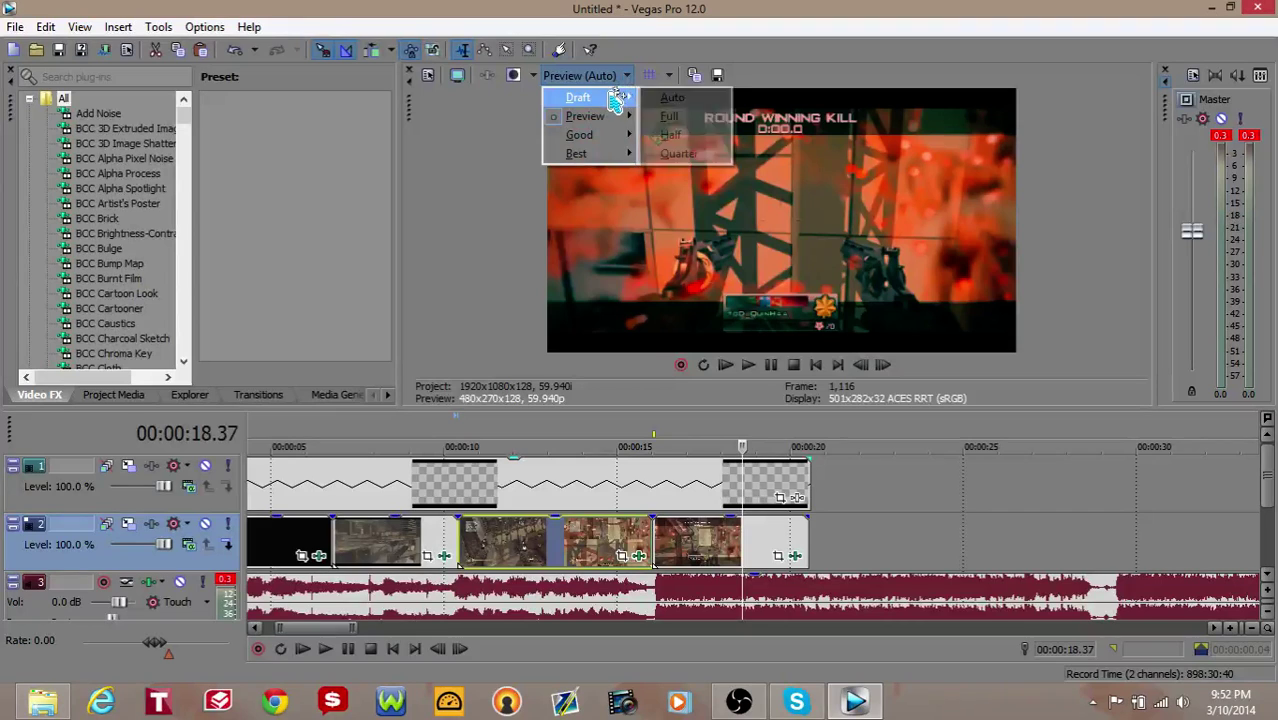
click(572, 538)
click(327, 648)
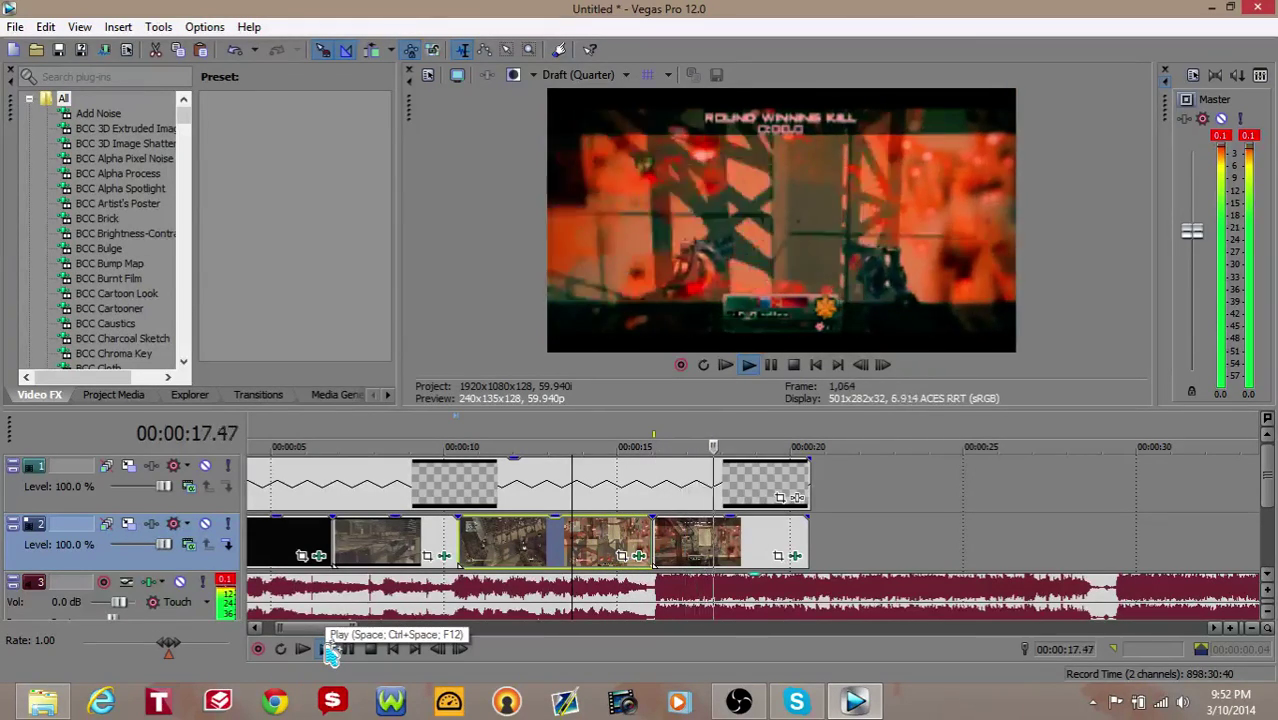
click(331, 650)
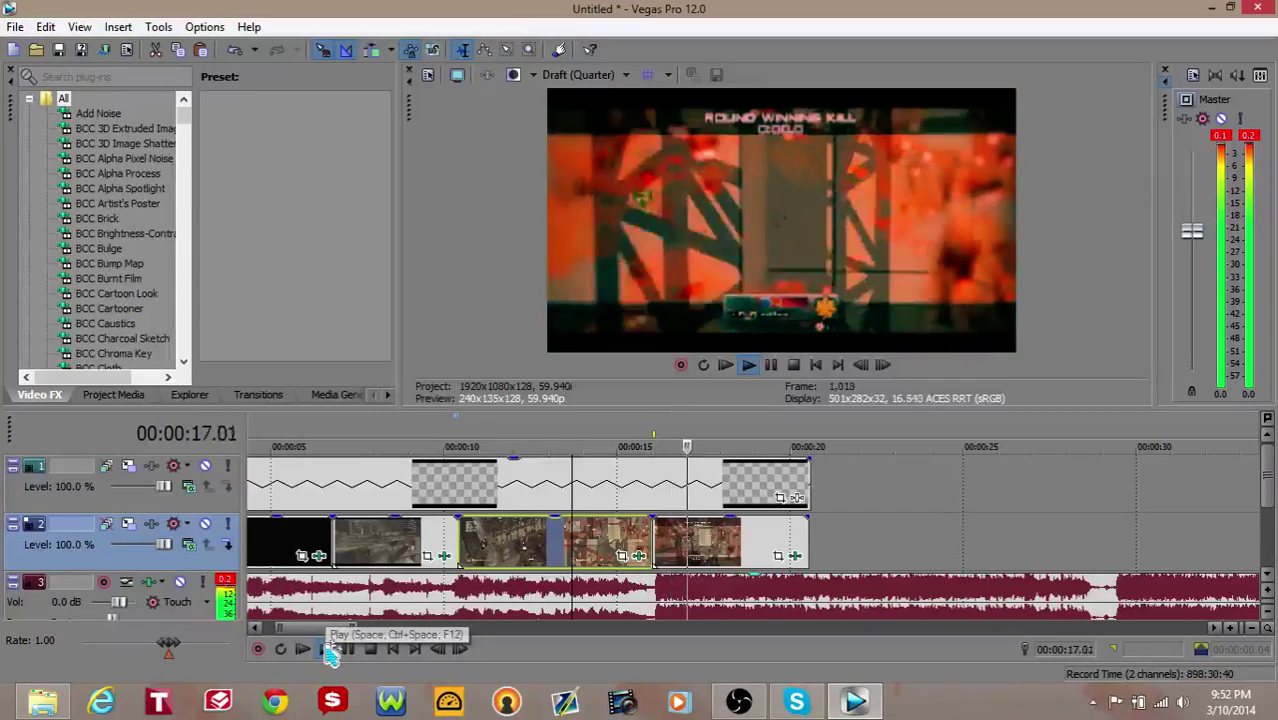
click(331, 650)
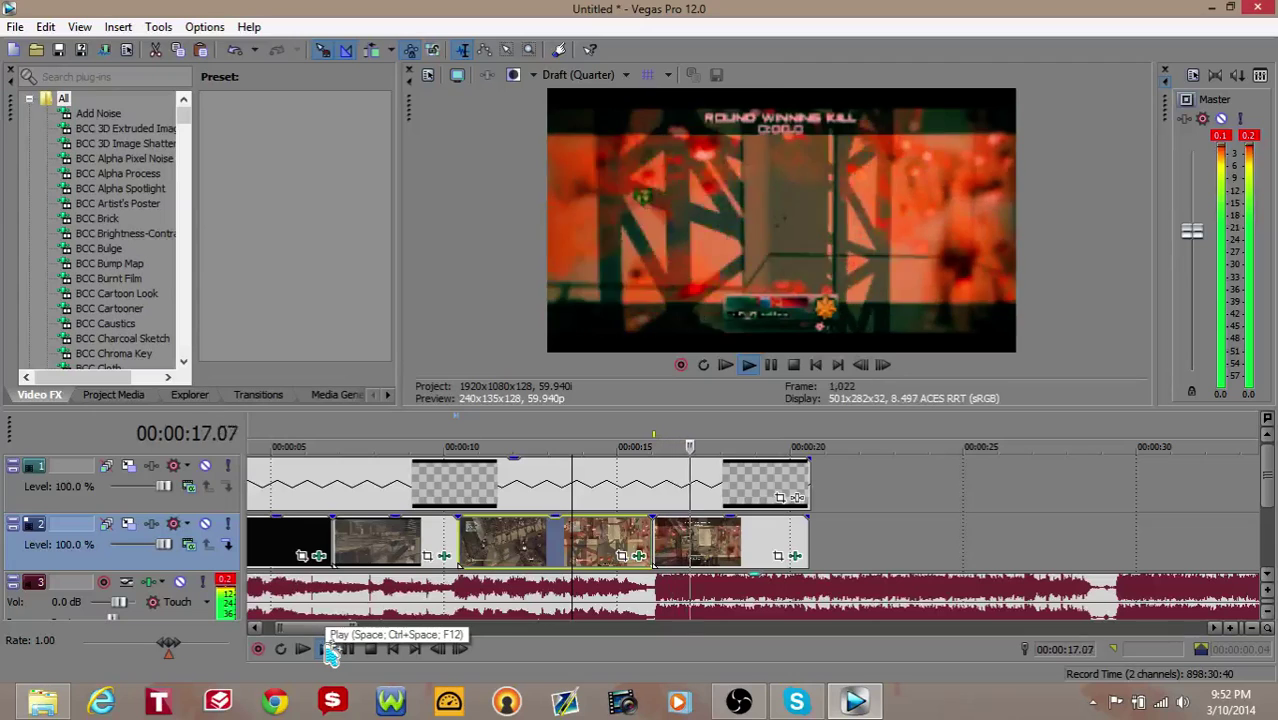
click(331, 650)
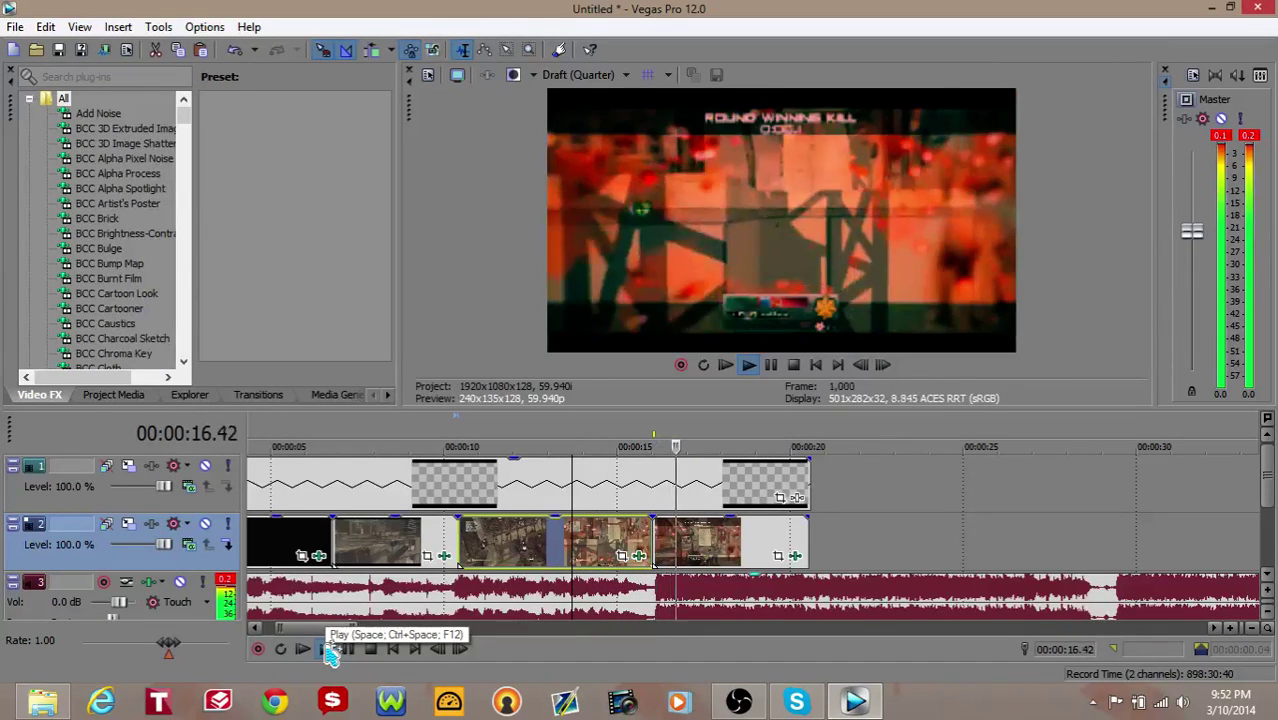
click(331, 650)
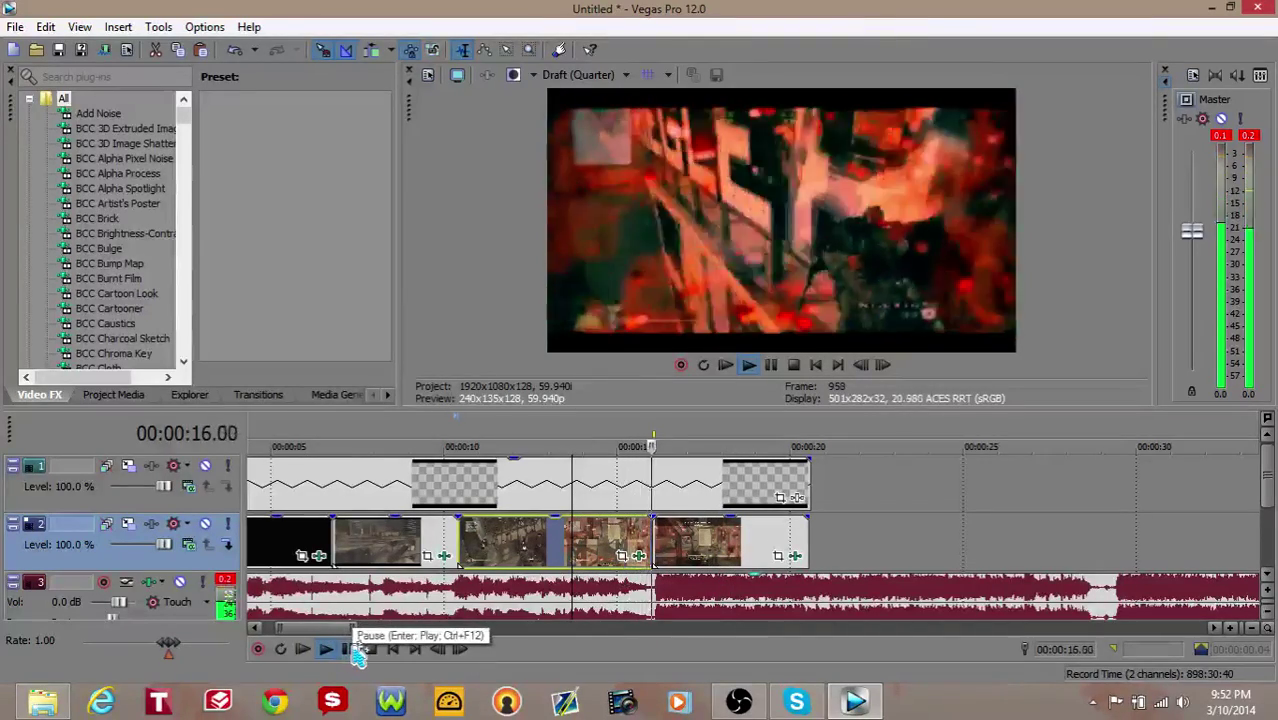
click(350, 650)
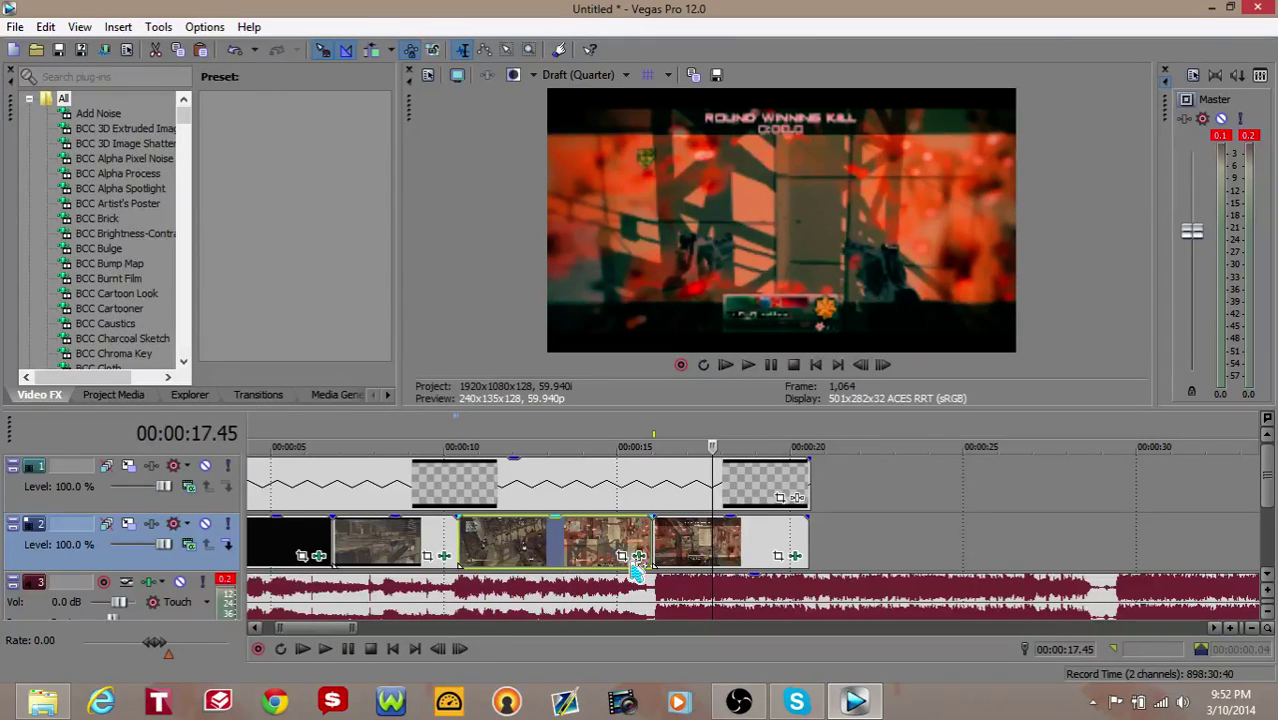
- Zoom in on the third clip by setting its pan/crop frame to 1,120 × 630 from the clip's start
click(621, 557)
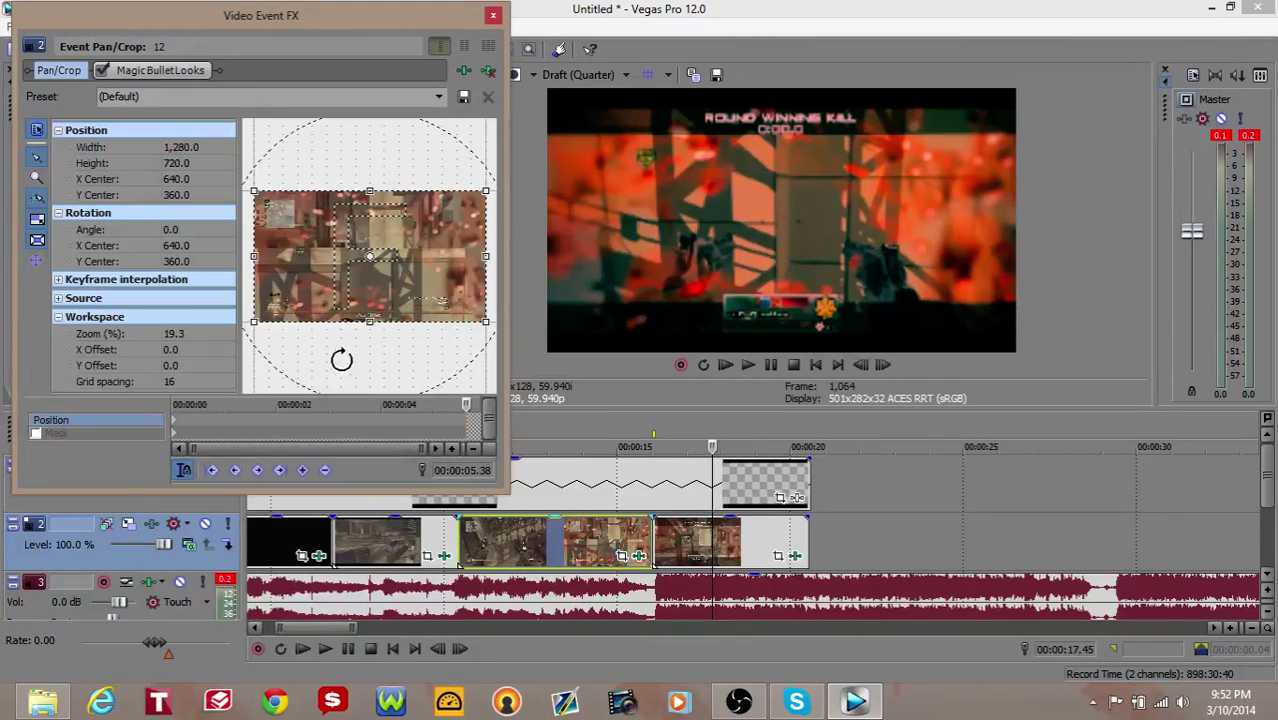
click(621, 550)
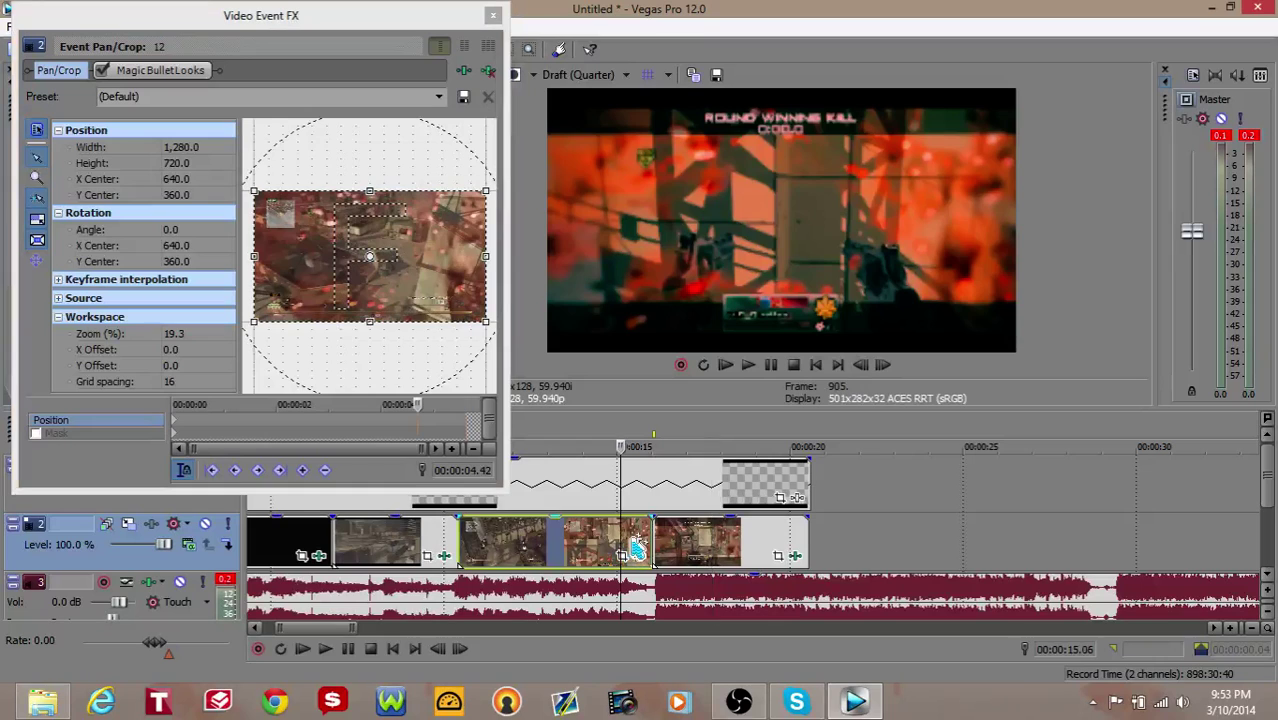
click(330, 553)
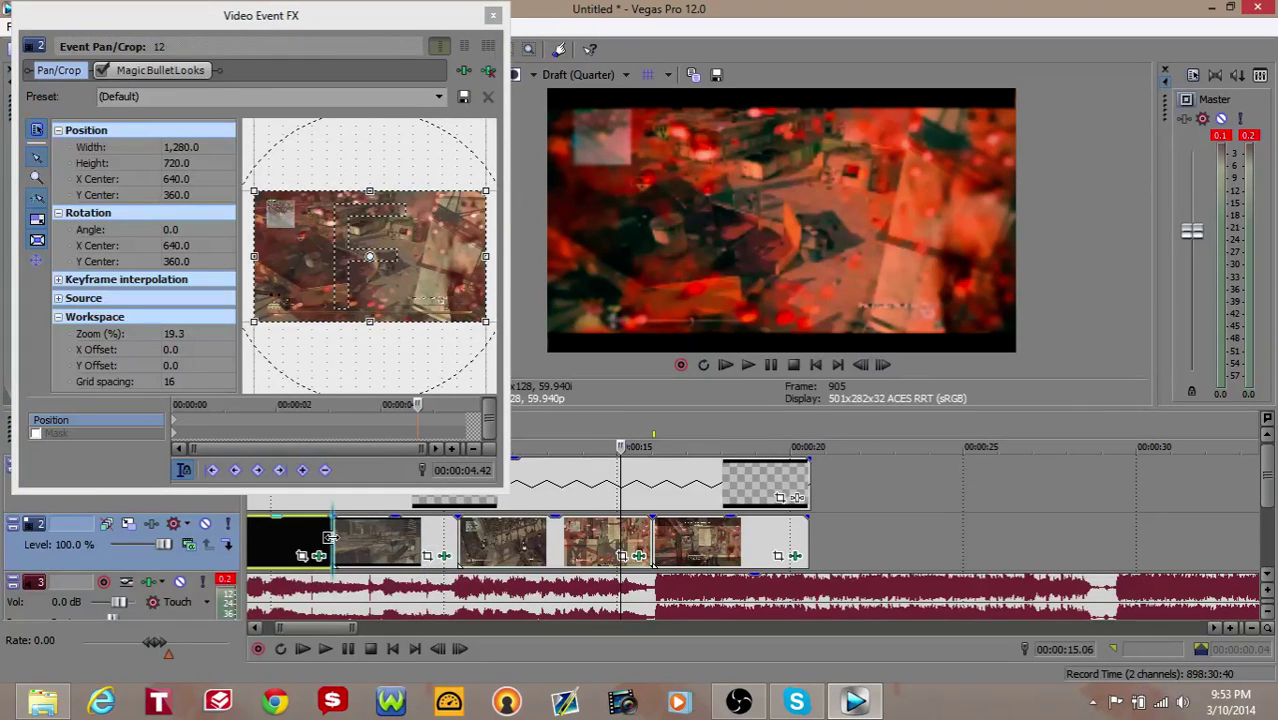
click(453, 533)
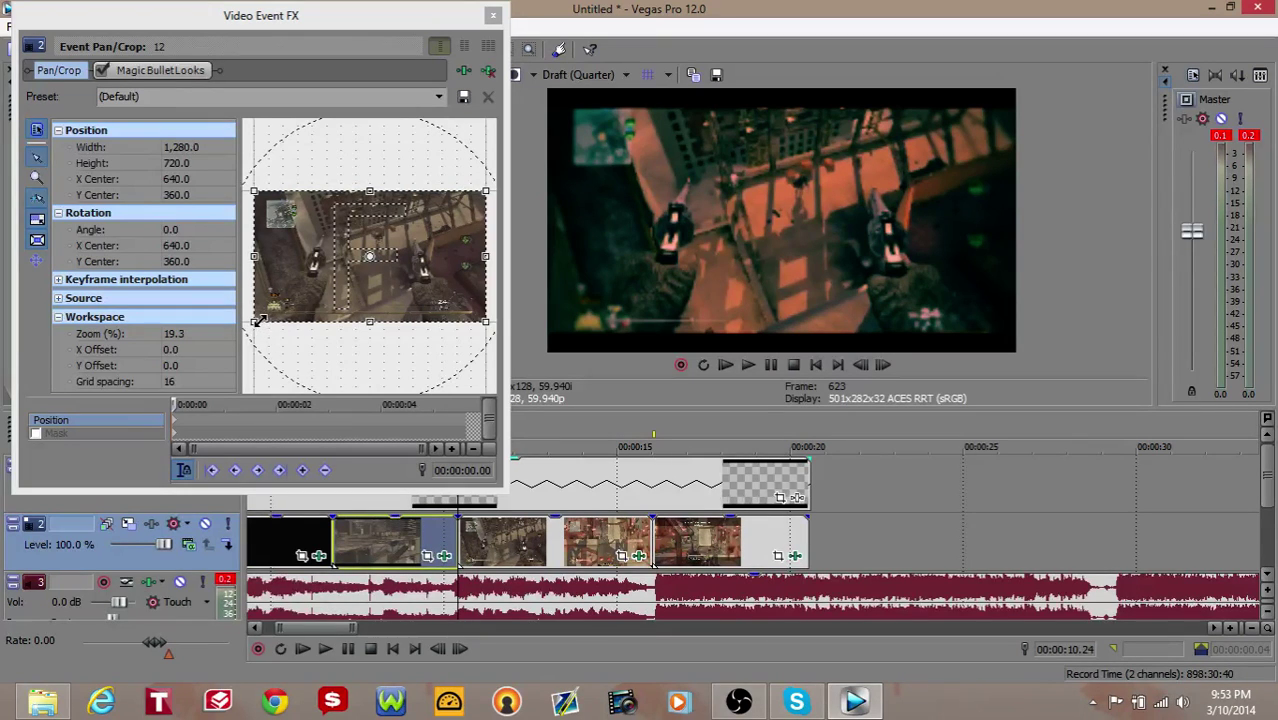
drag(258, 320, 270, 313)
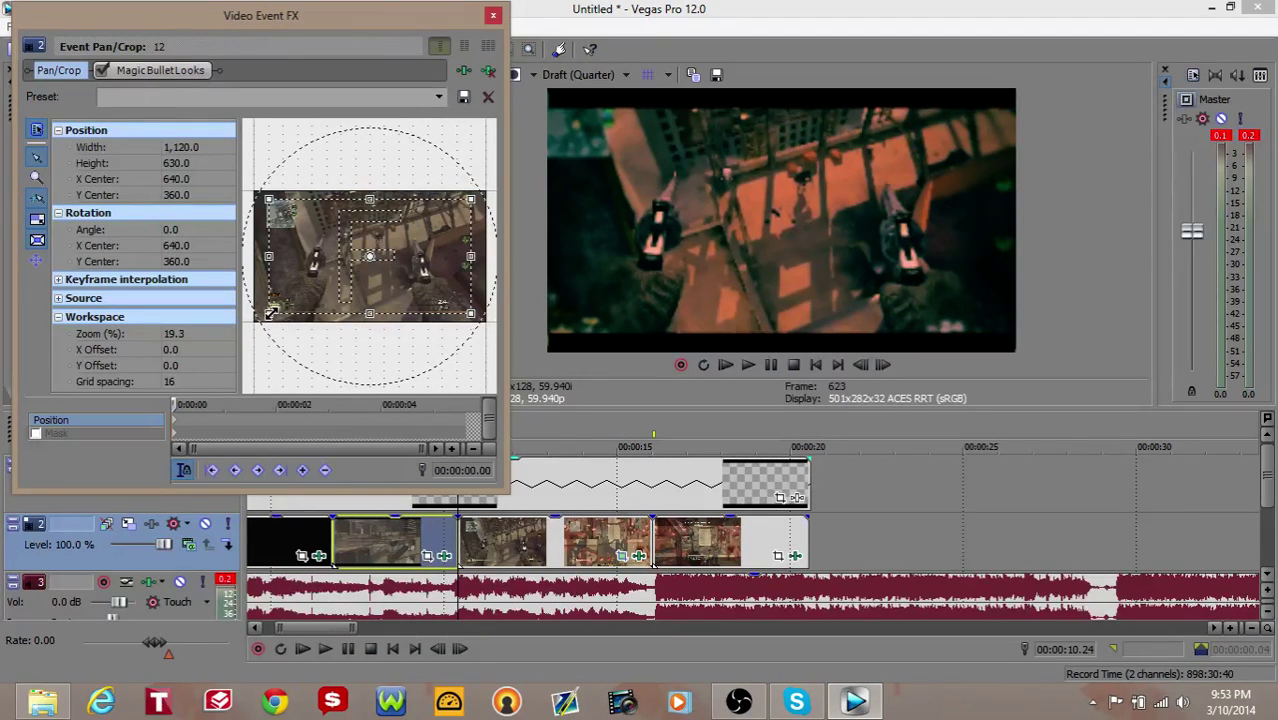
click(481, 432)
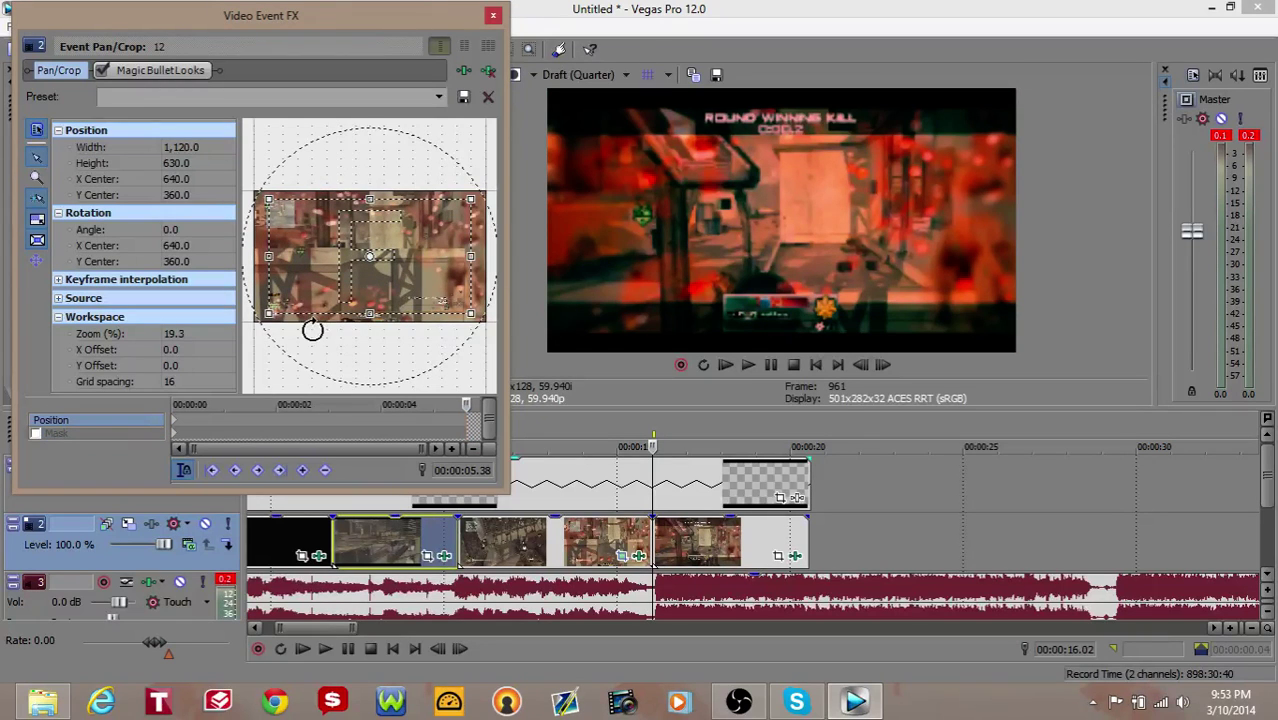
click(496, 16)
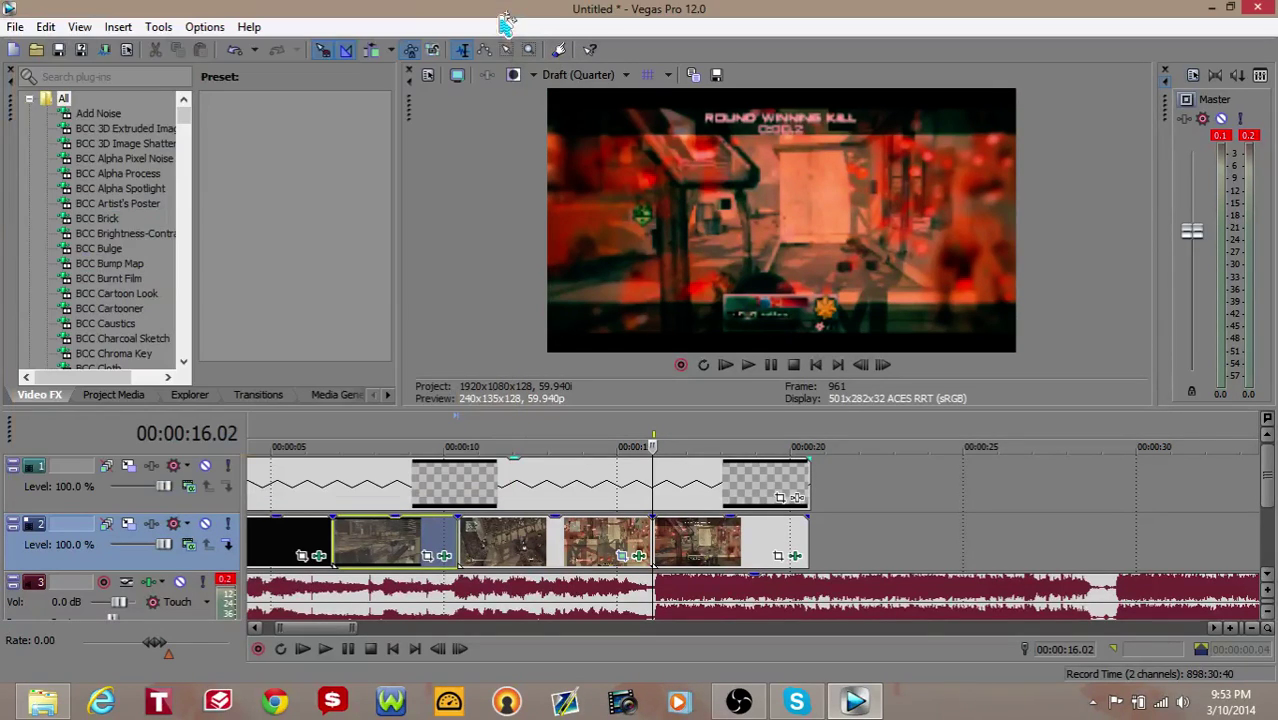
- Play from about 00:00:15.03 past the drop to check the zoomed third clip against the last clip
click(674, 530)
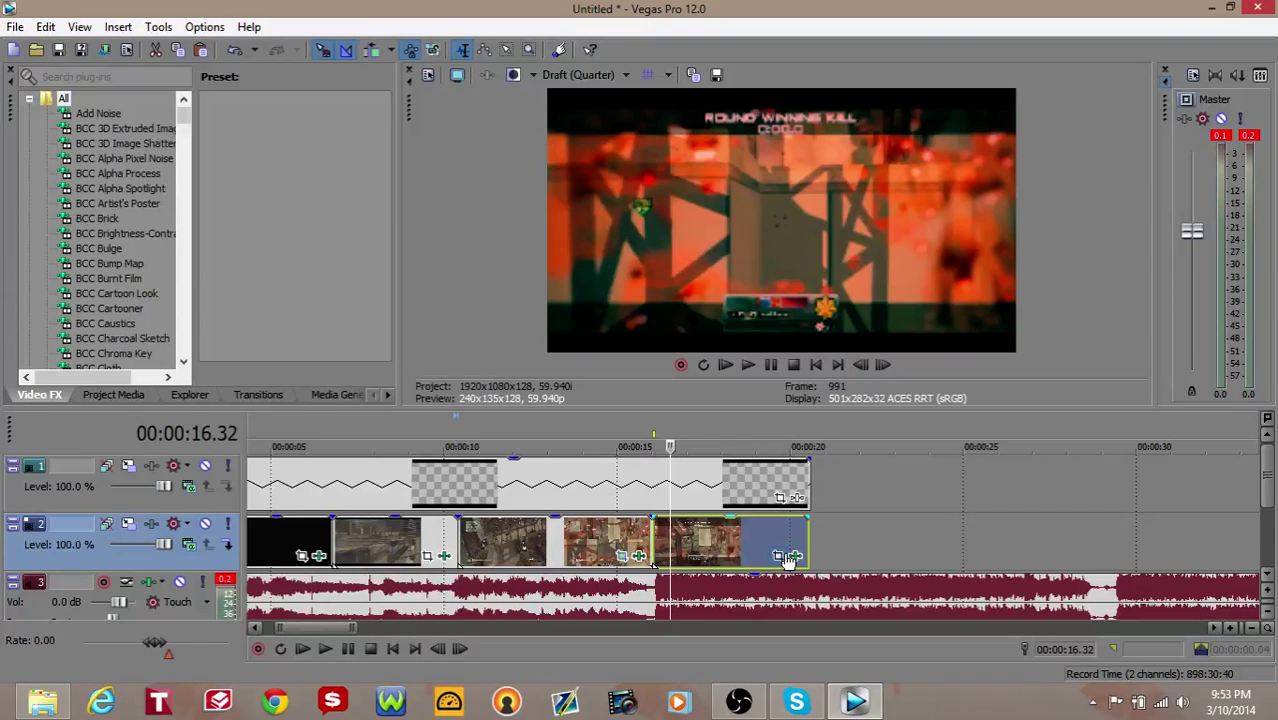
click(618, 545)
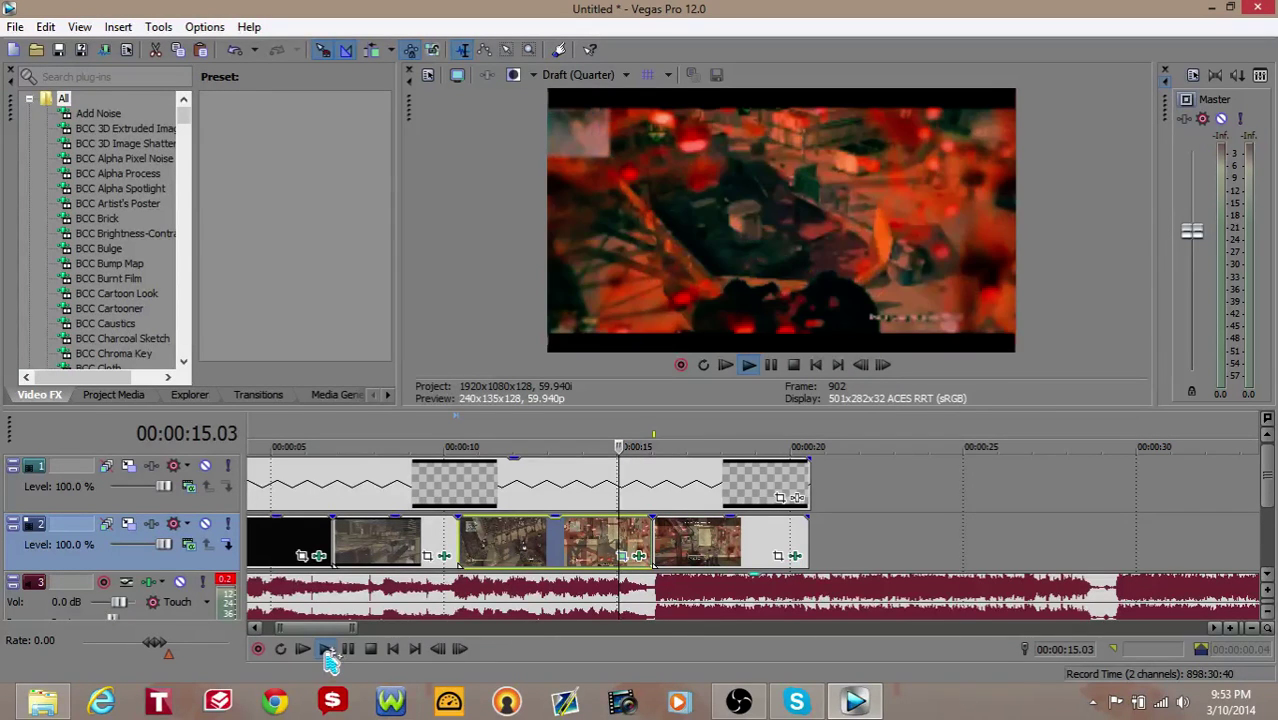
click(325, 649)
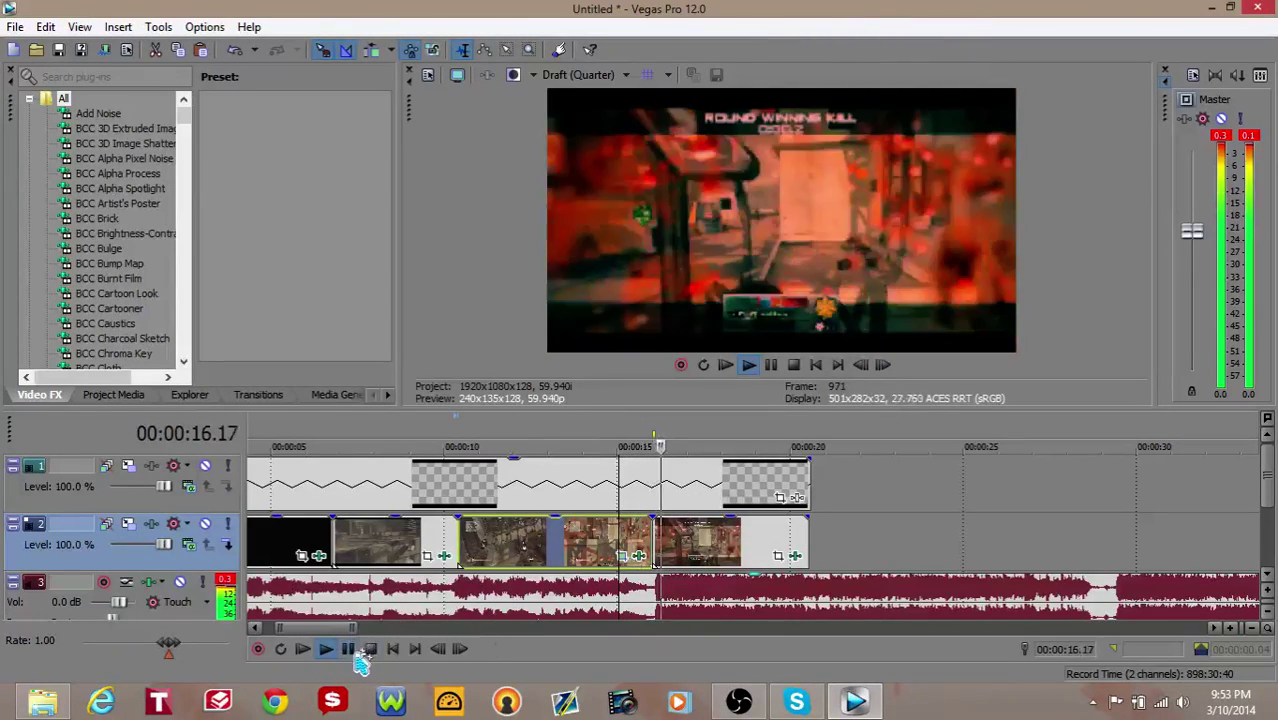
click(348, 650)
- Crop the last gameplay clip's pan/crop frame to 1,120 × 630 from its start, matching the third clip
click(779, 557)
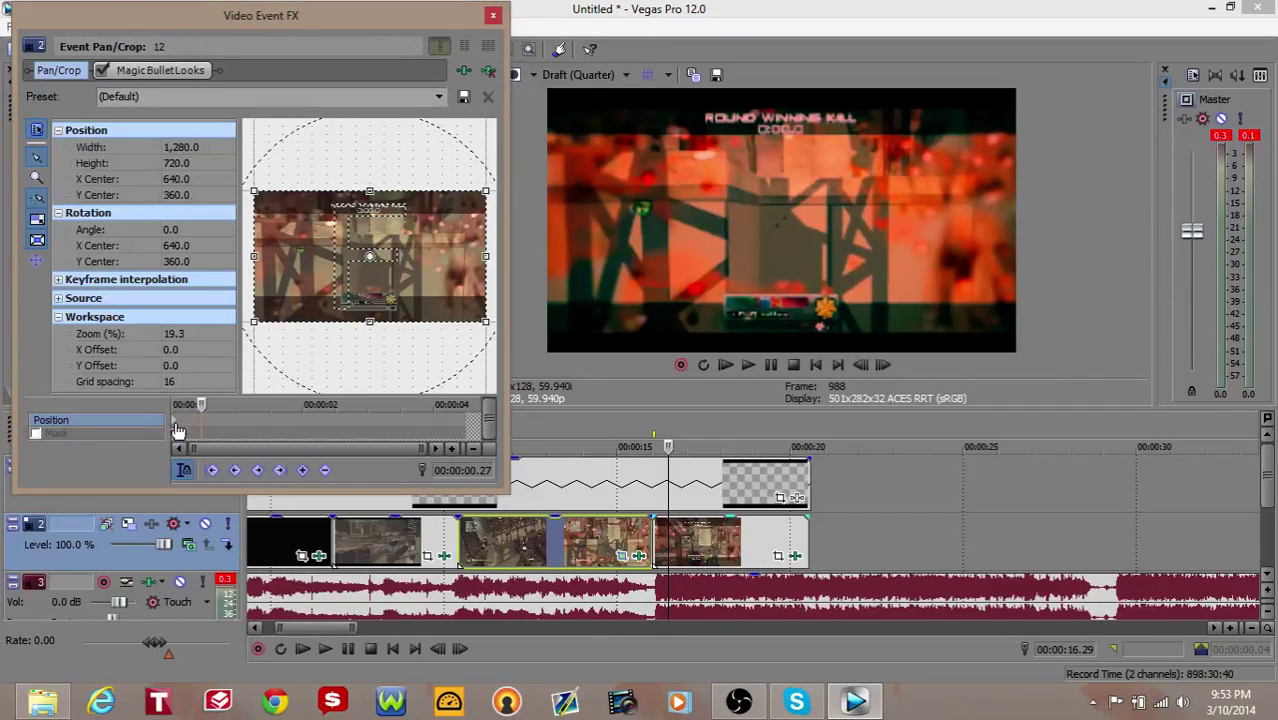
drag(254, 320, 268, 313)
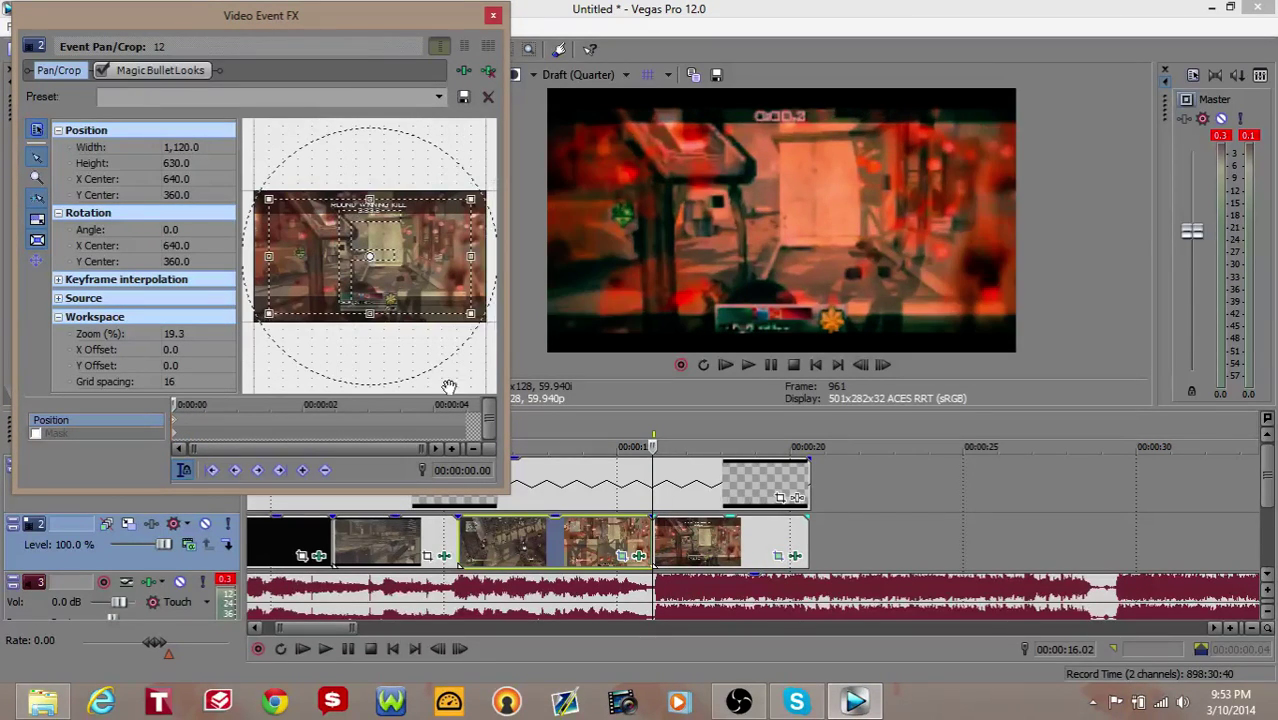
click(474, 428)
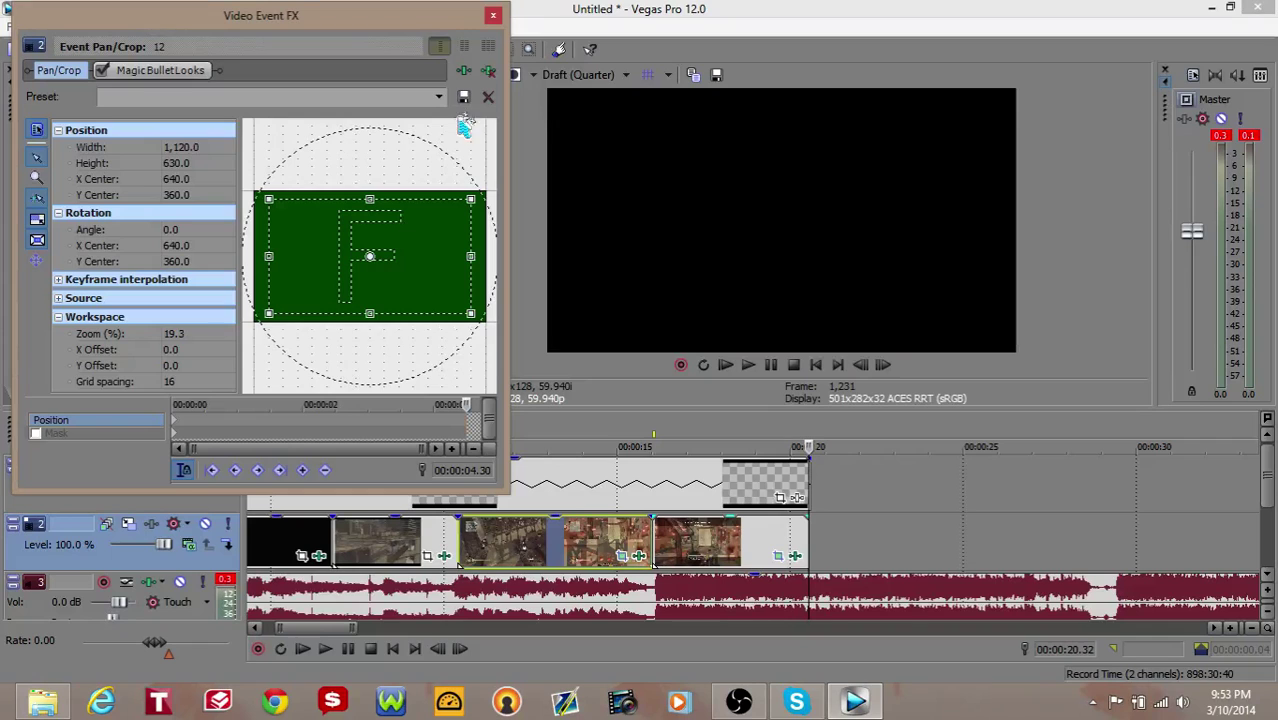
click(493, 15)
click(537, 540)
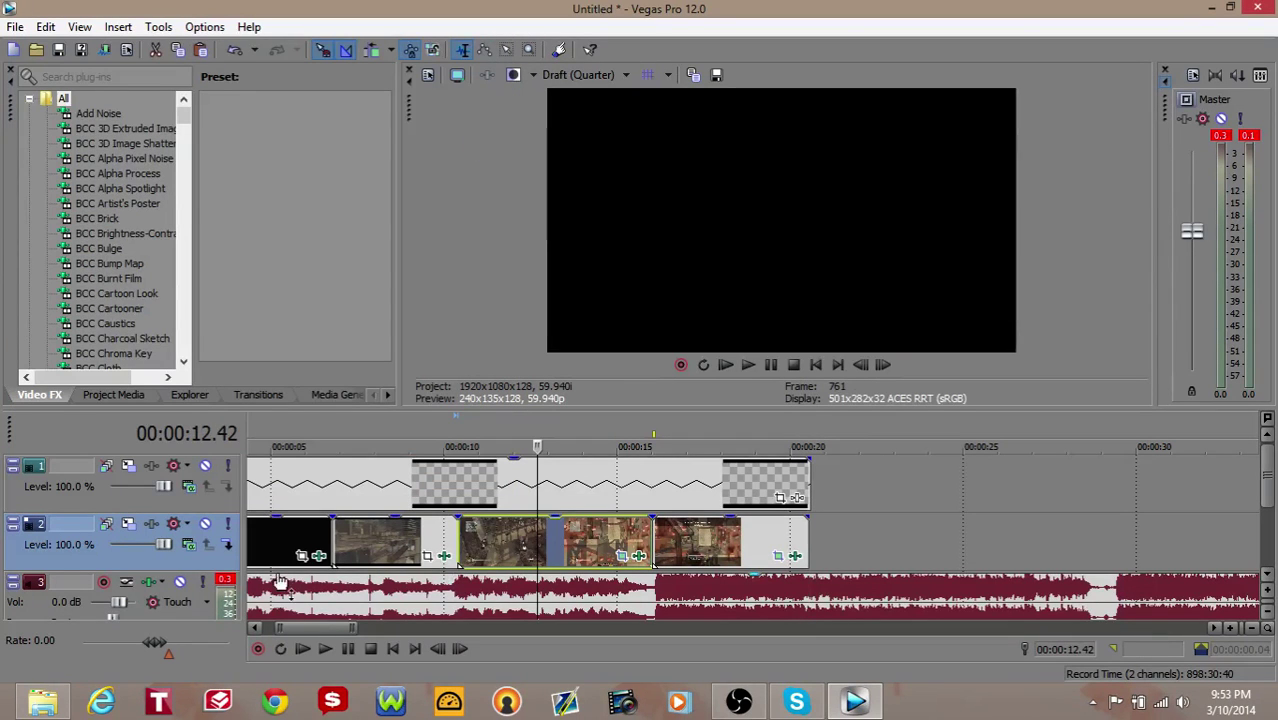
- Play the montage from the beginning and add a fade-in to the black bars on track 1, matching the first clip's fade-in length
click(260, 556)
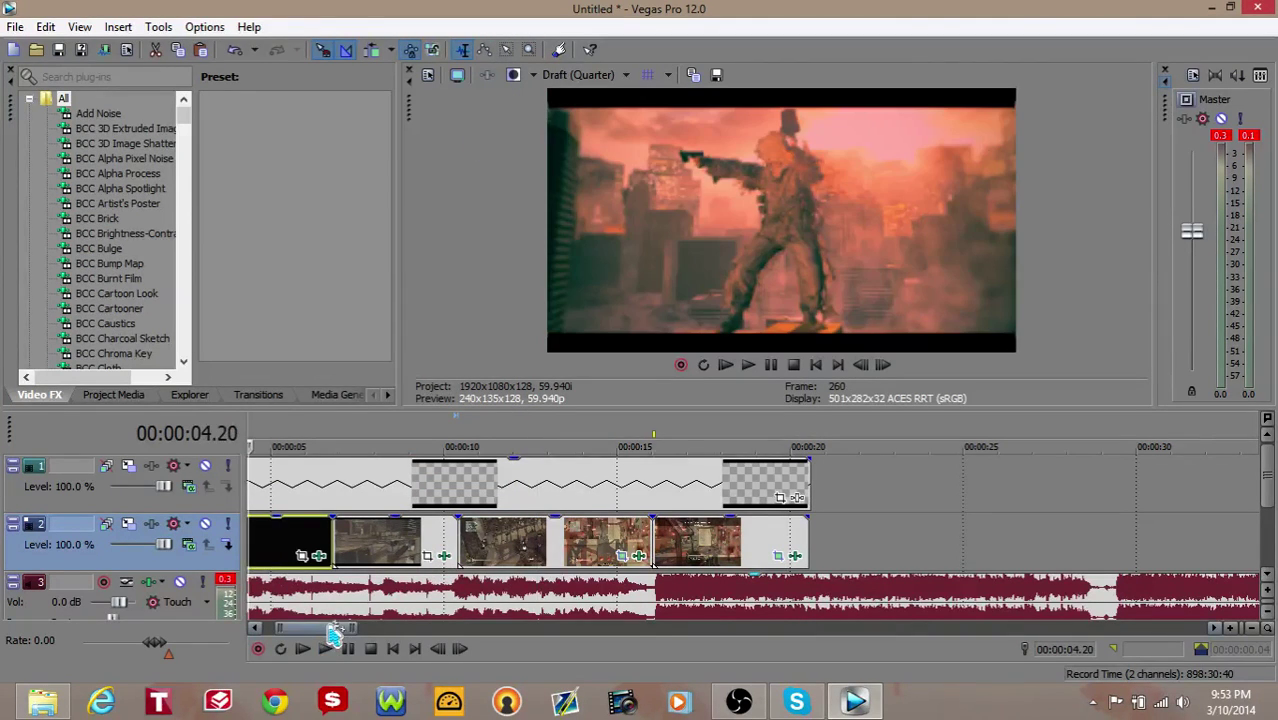
drag(333, 635, 308, 633)
click(303, 649)
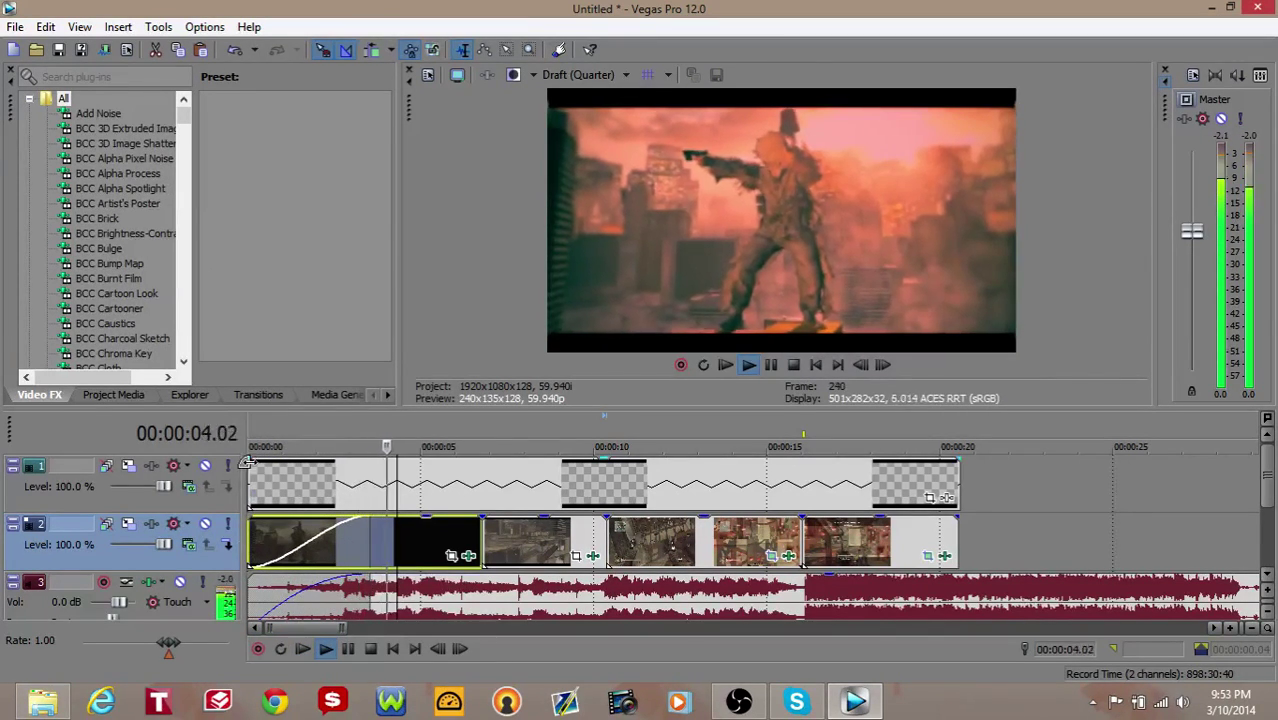
drag(245, 463, 370, 471)
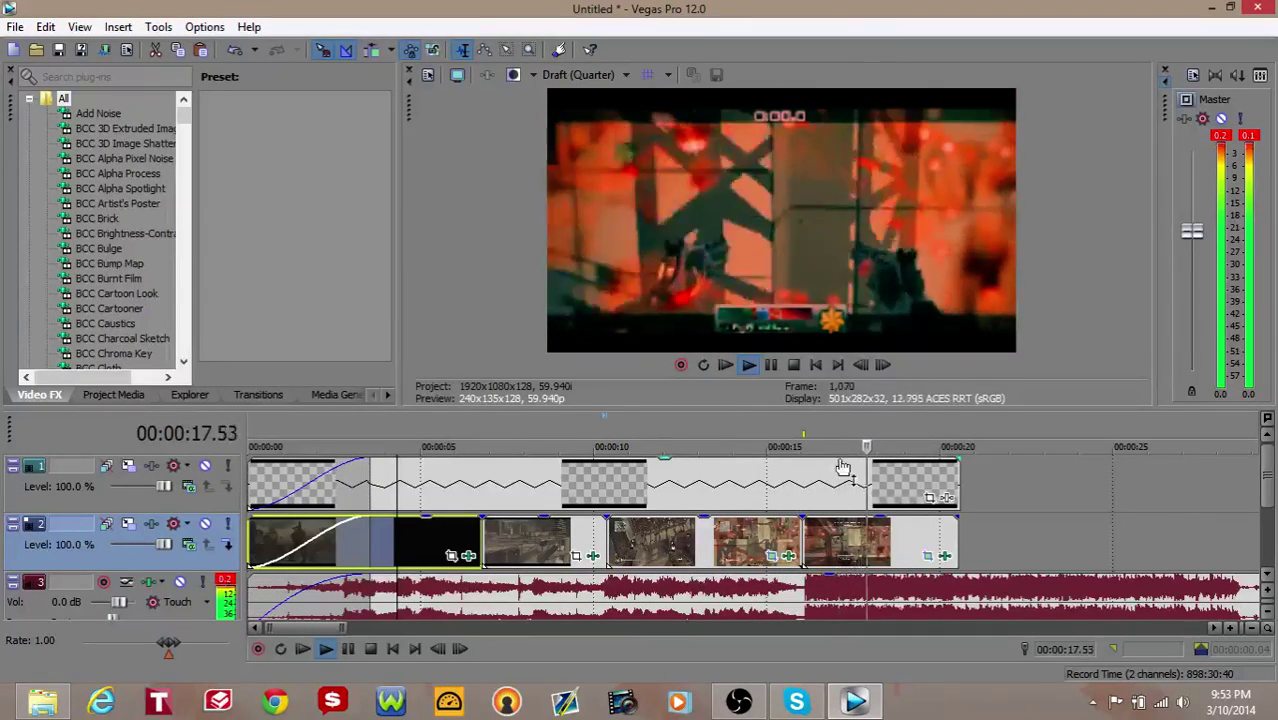
- Replay the drop from about 00:00:15.41 to check the cut from the third clip to the last clip
click(800, 535)
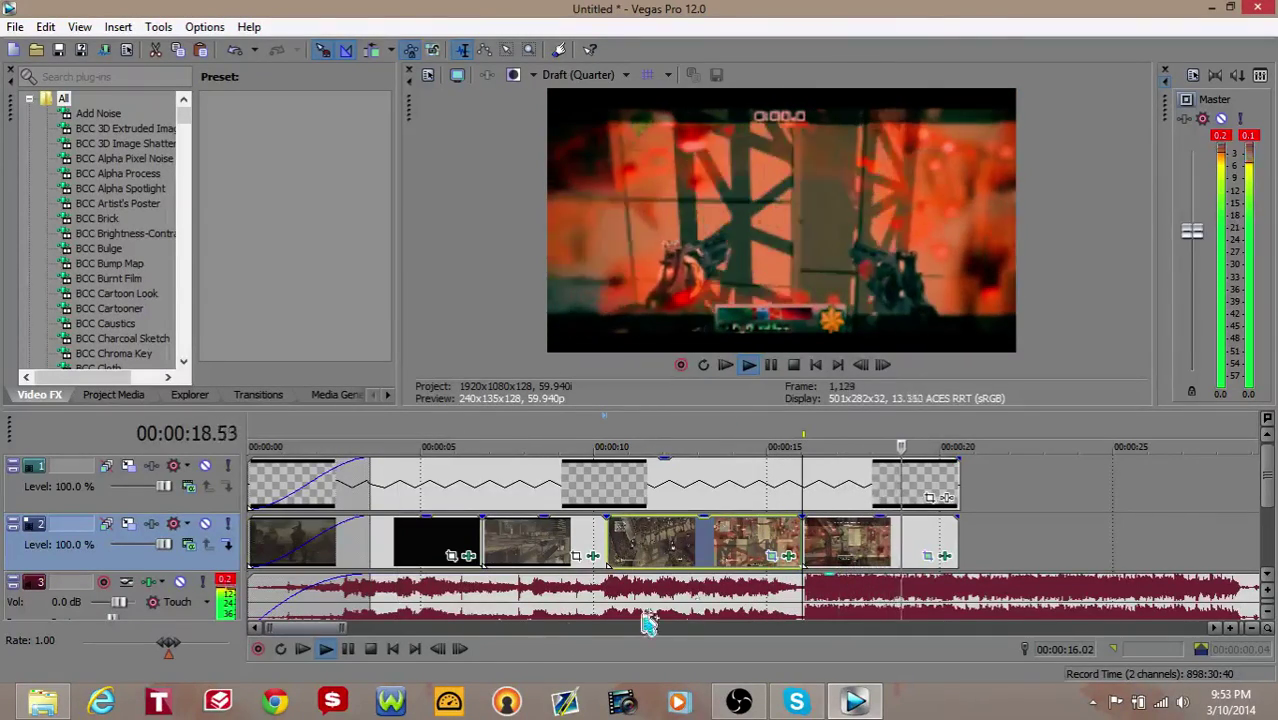
click(333, 660)
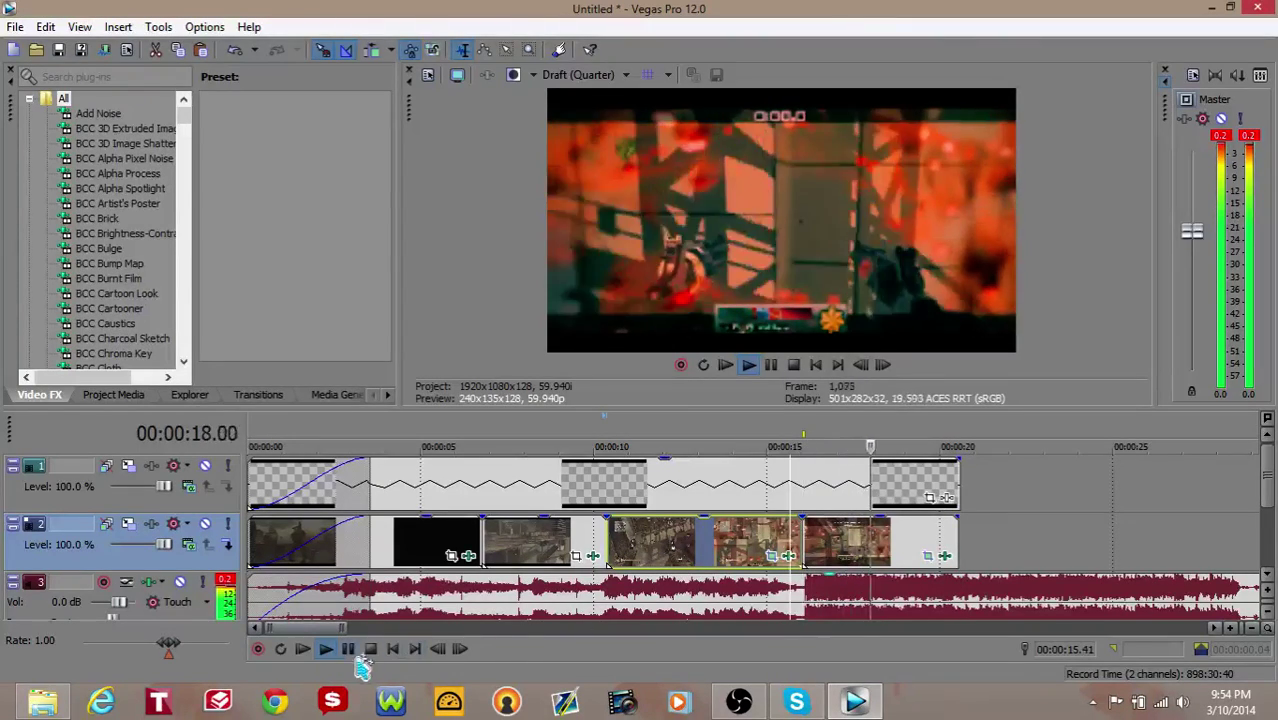
click(325, 650)
click(328, 652)
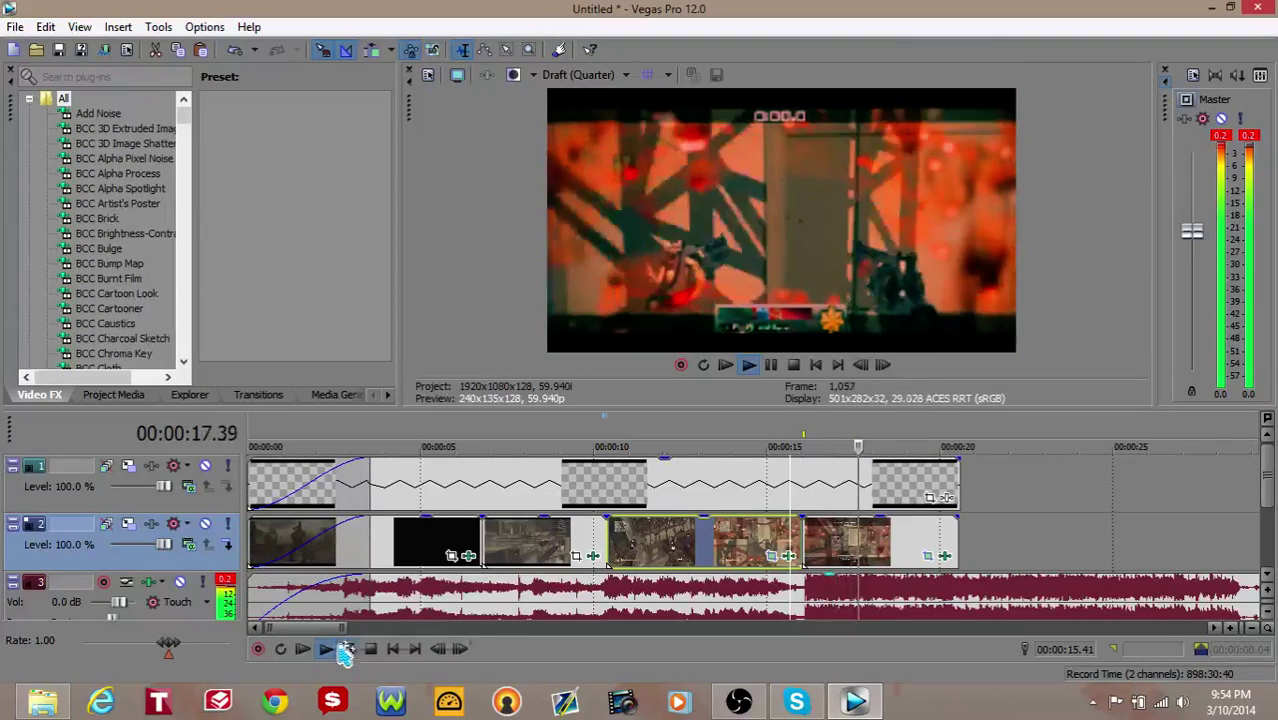
click(348, 650)
- Save the project as The Fans in the My Clips folder, as a Vegas Pro project file
click(22, 28)
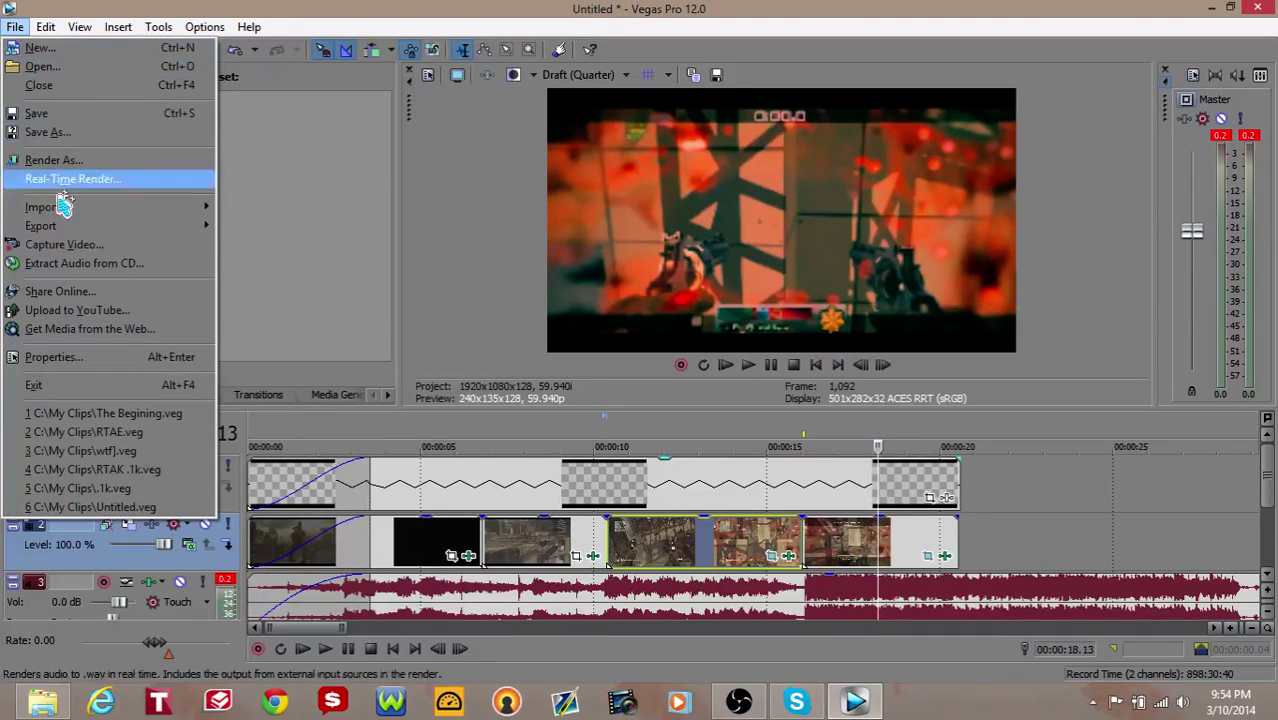
click(90, 133)
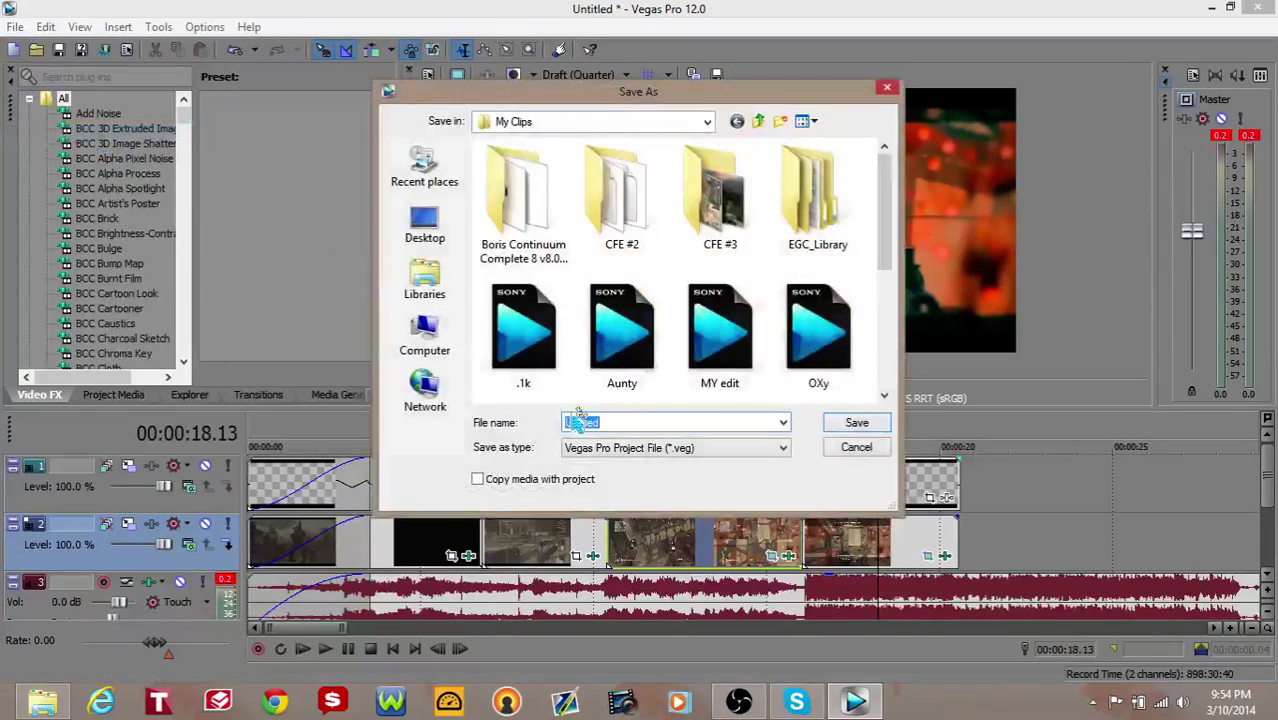
text(The )
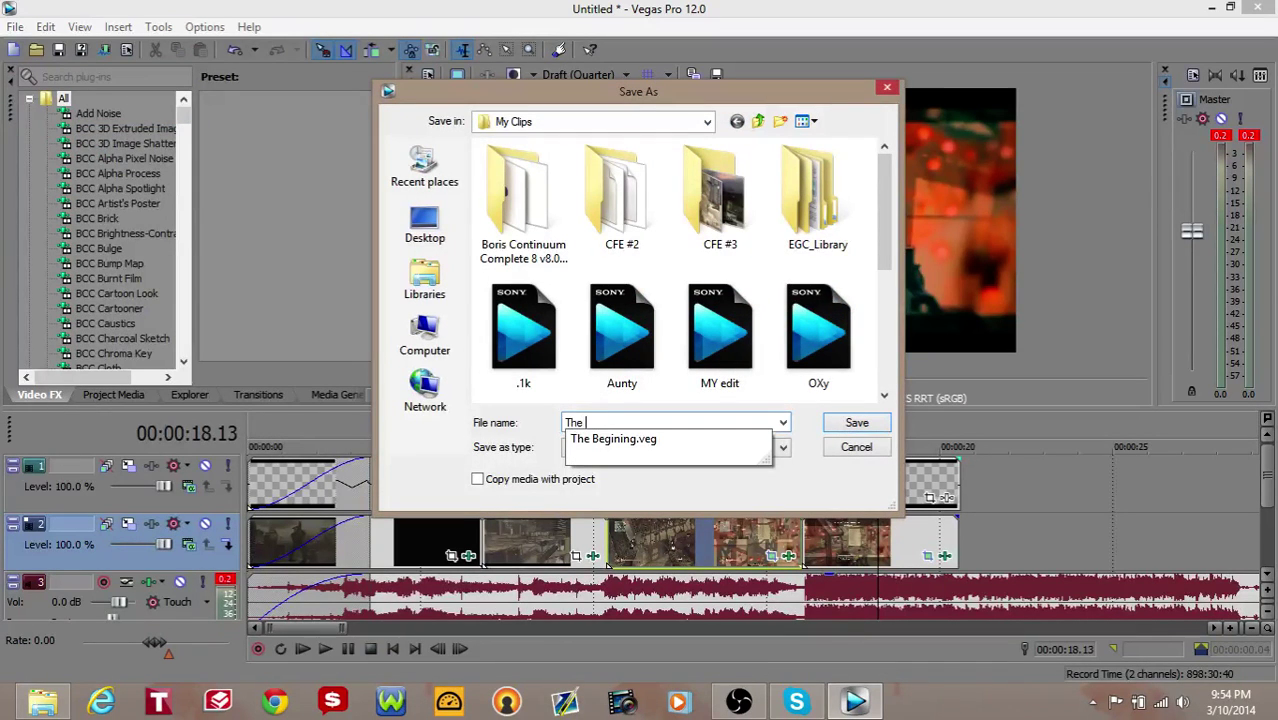
text(Fans)
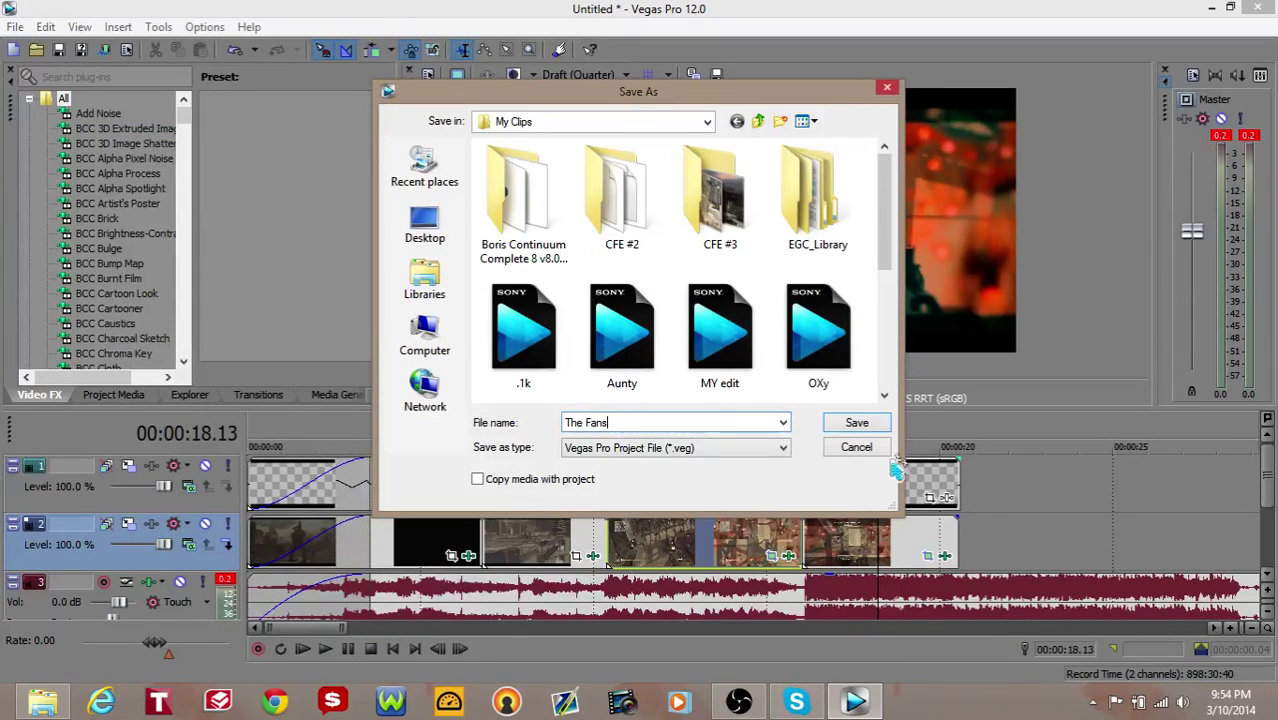
click(884, 427)
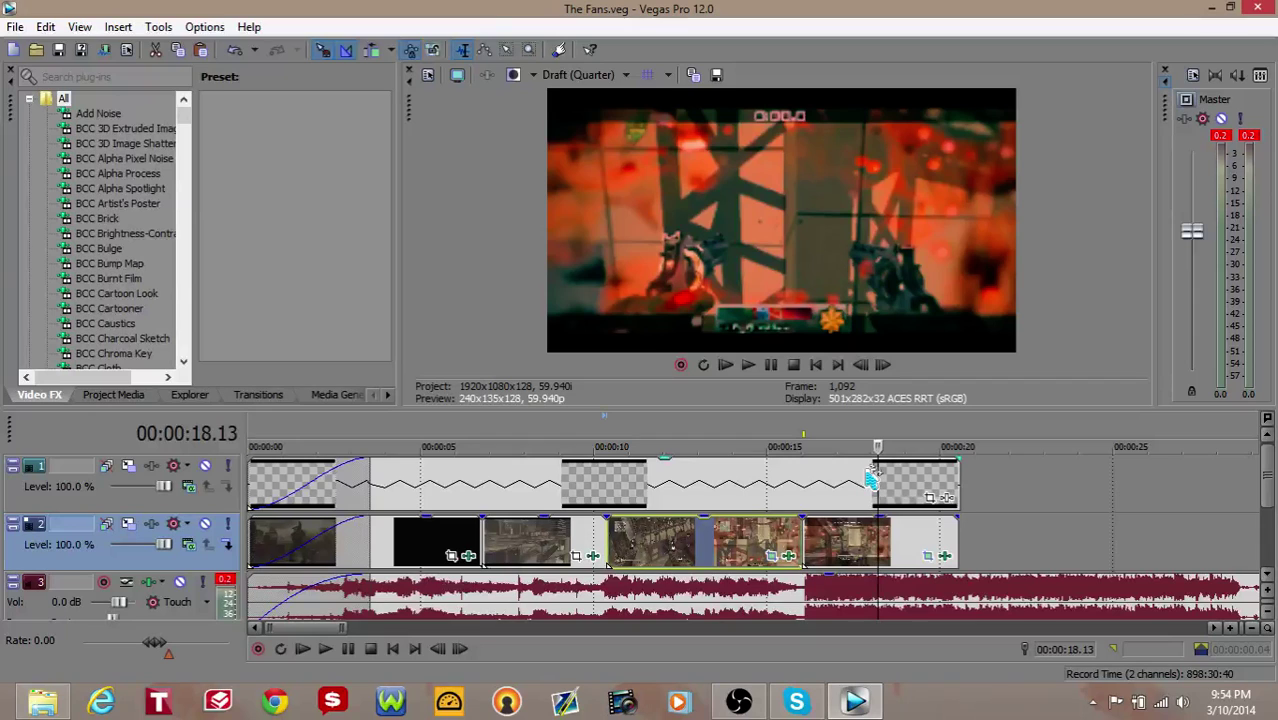